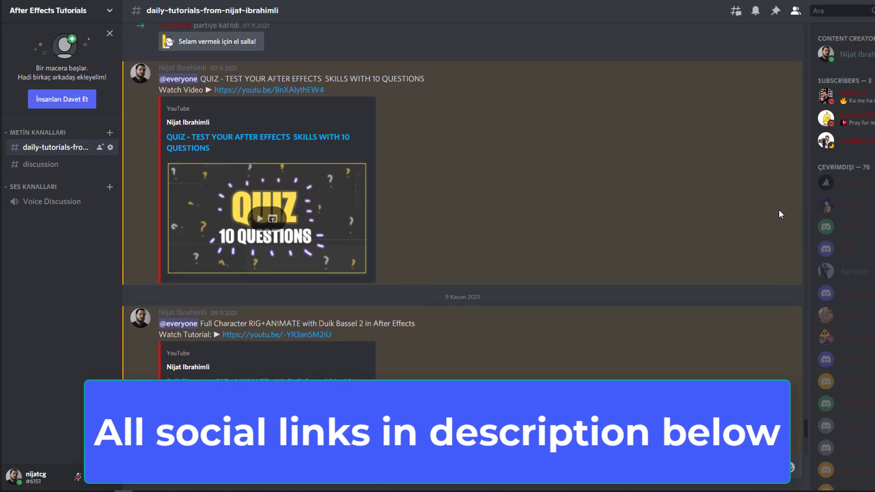
Step: Add a full-frame solid named BG in off-white F4F4F4 to the Search composition
scroll(779, 209, "up", 5)
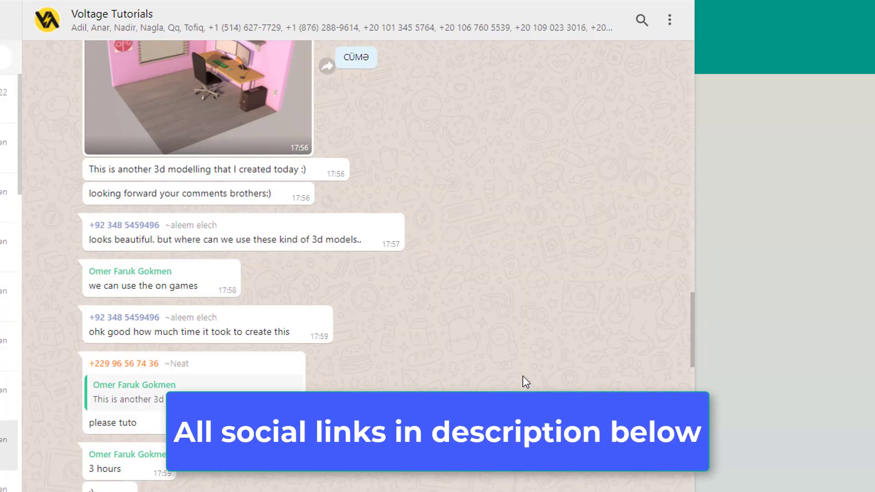
scroll(523, 376, "up", 6)
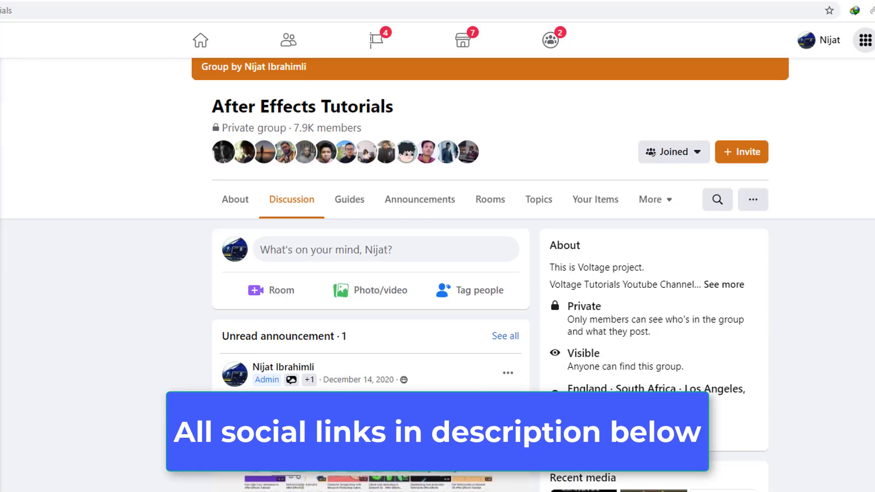
scroll(438, 246, "down", 3)
scroll(370, 246, "down", 10)
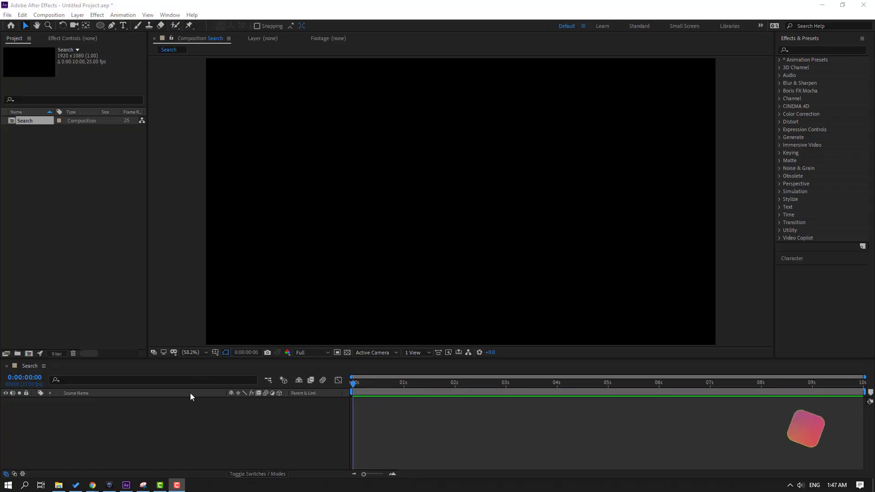
right_click(123, 431)
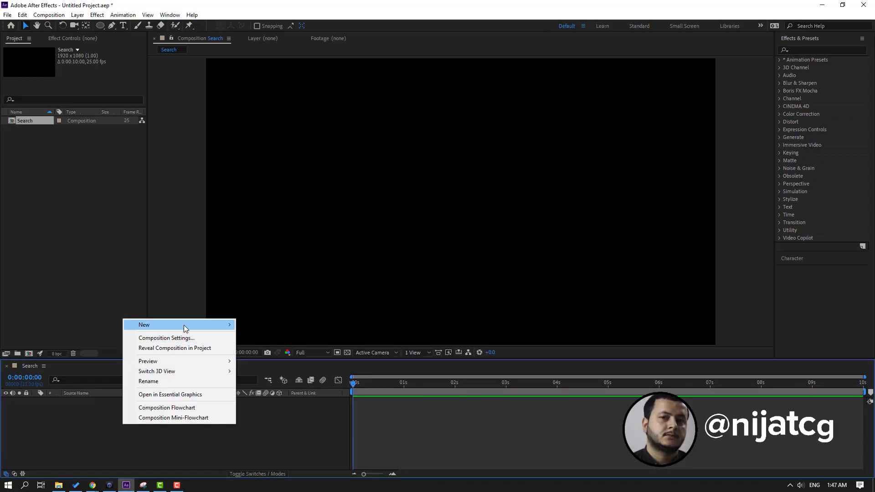
mouse_move(195, 327)
left_click(255, 352)
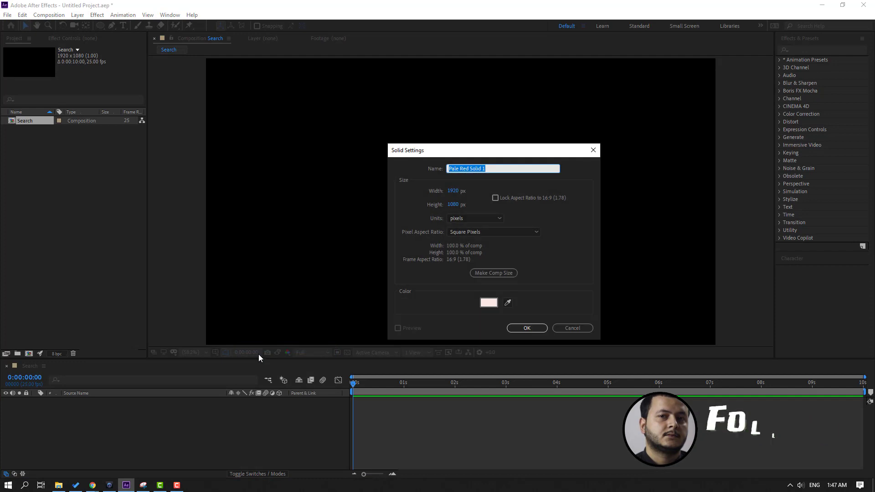
left_click(508, 303)
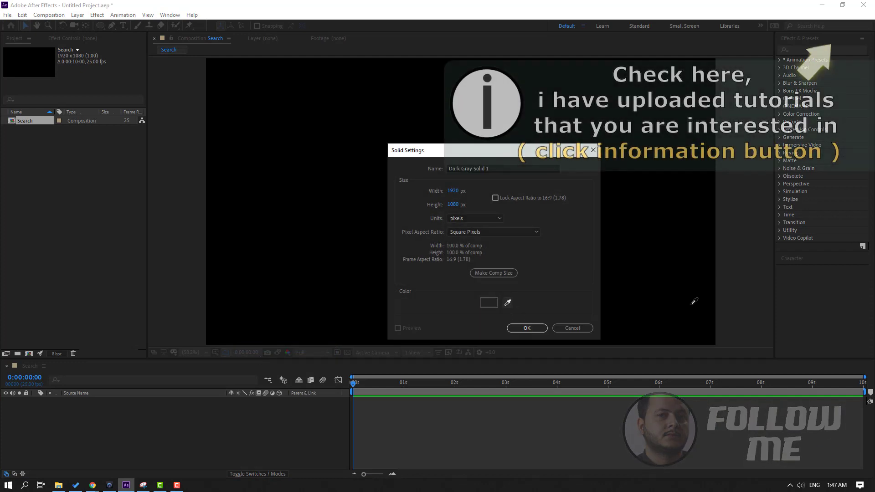
left_click(693, 303)
left_click(486, 304)
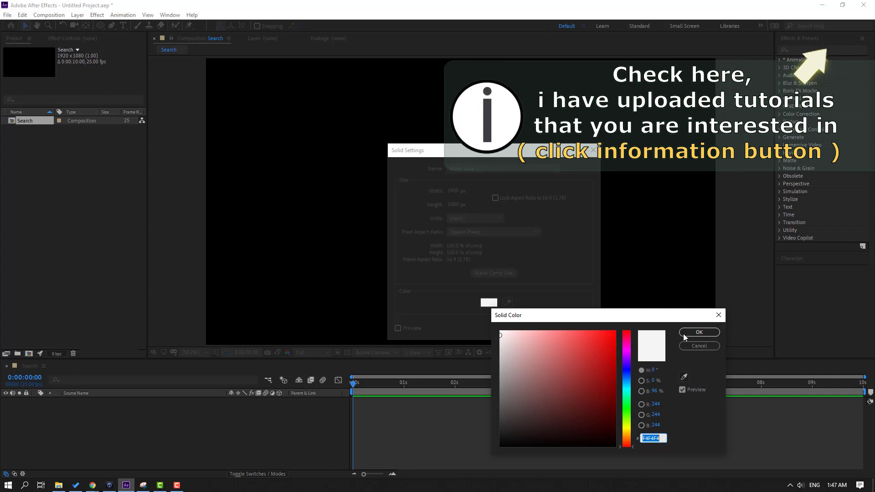
key("Return")
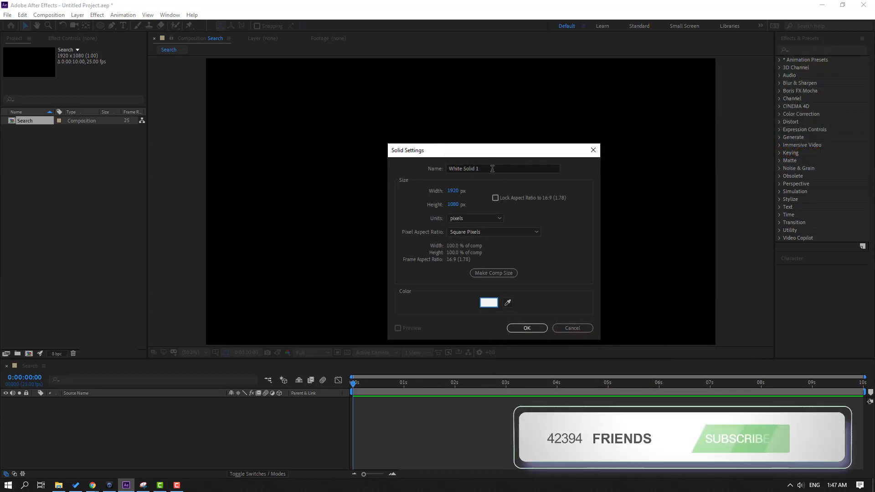
left_click_drag(480, 169, 400, 177)
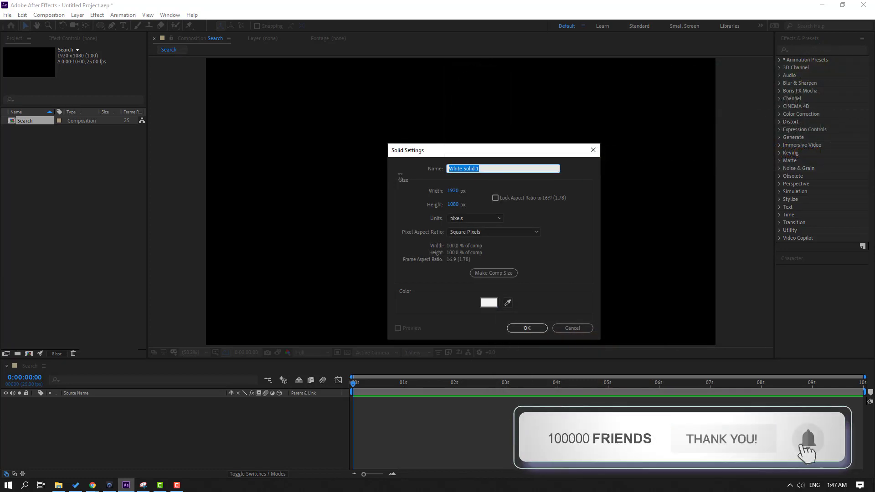
type("BG")
left_click(526, 328)
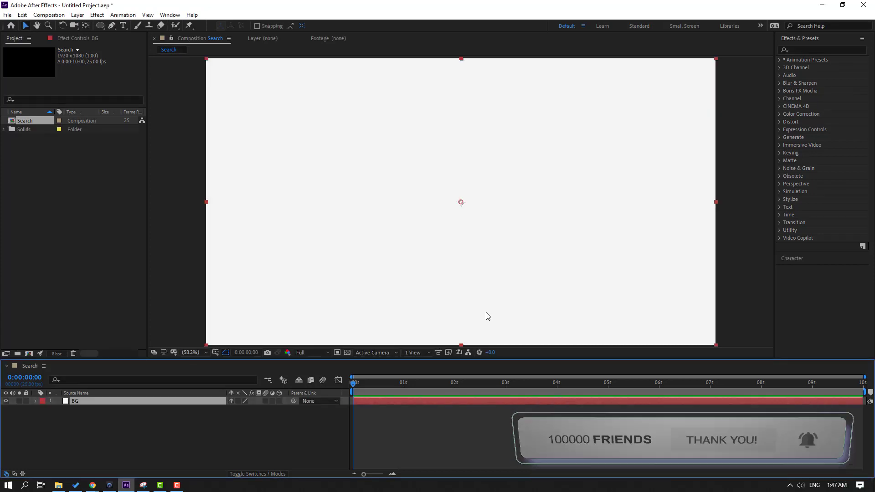
Step: Lock BG, draw a small circle with the Ellipse Tool, and set its stroke to 23 px
left_click(26, 401)
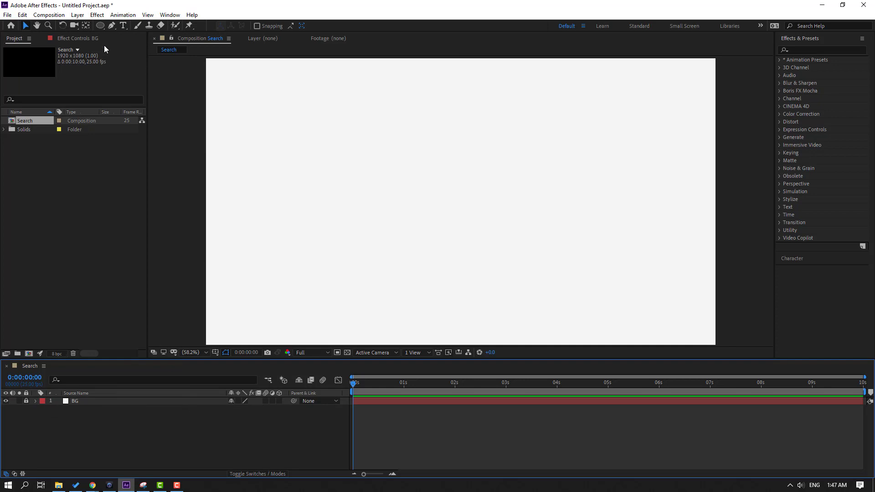
left_click(102, 27)
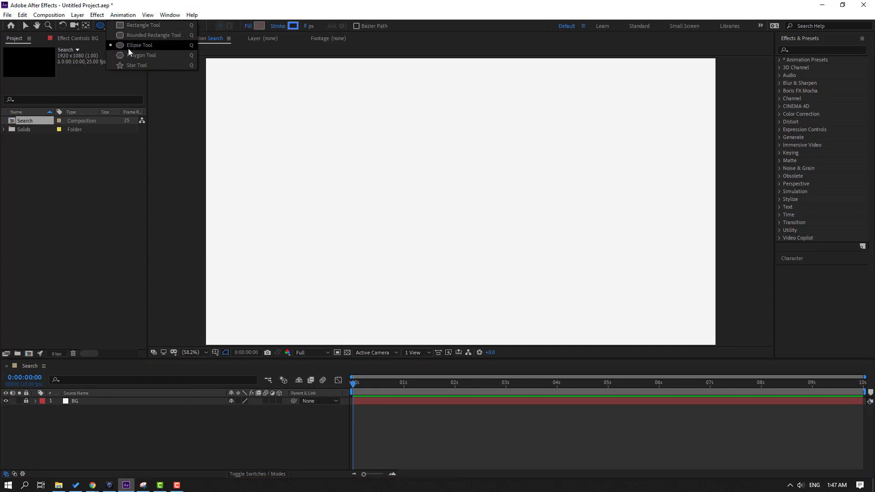
left_click(155, 48)
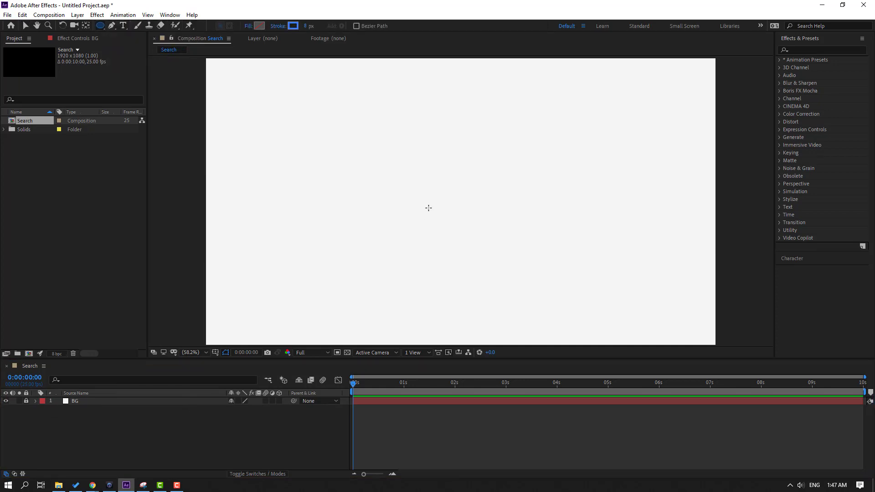
left_click_drag(397, 146, 417, 168)
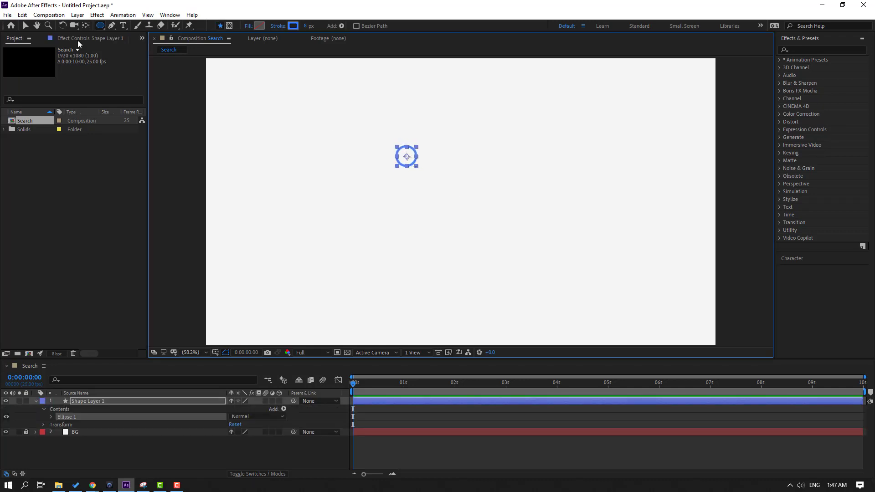
left_click(26, 27)
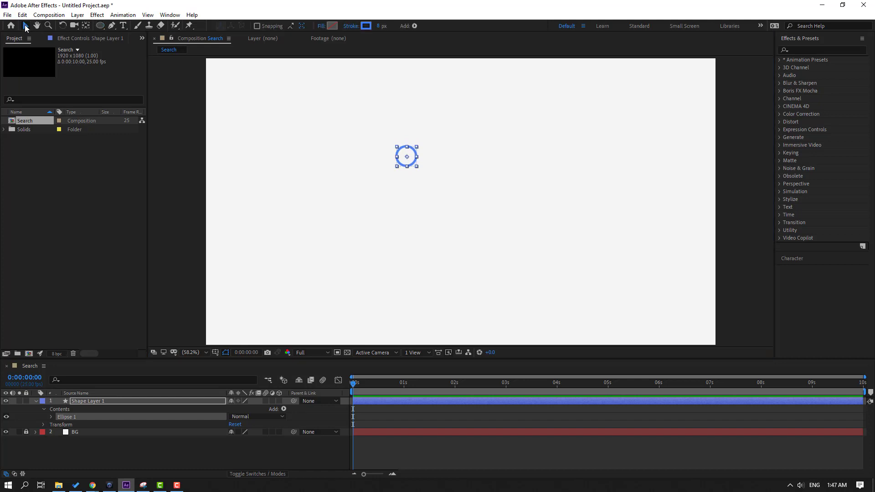
left_click(36, 402)
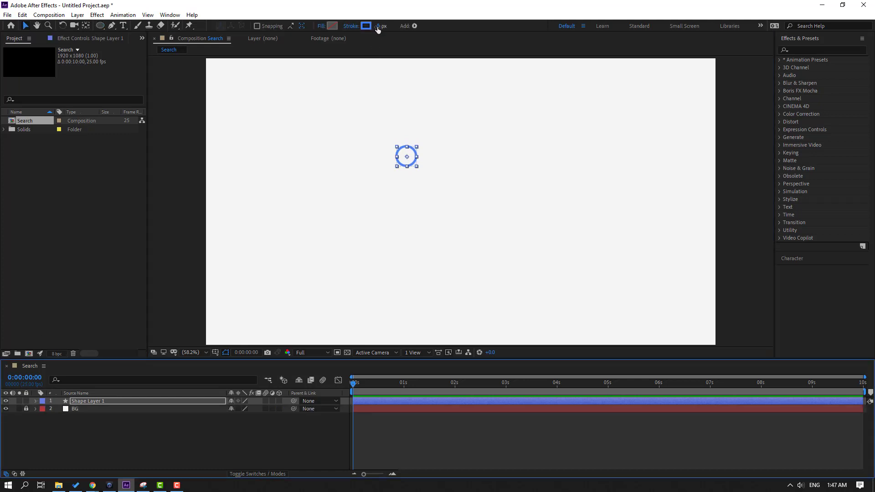
left_click_drag(377, 28, 383, 27)
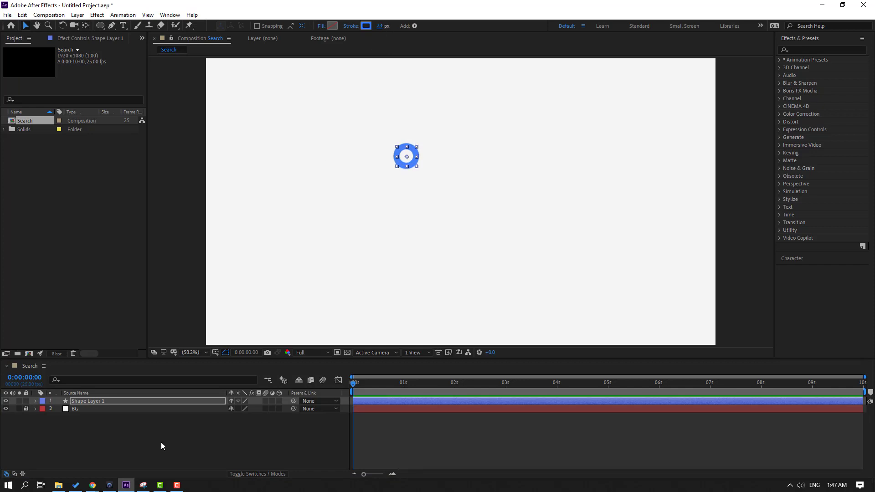
Step: Rename the new shape layer to search_circle
left_click(120, 450)
left_click(100, 401)
key("Return")
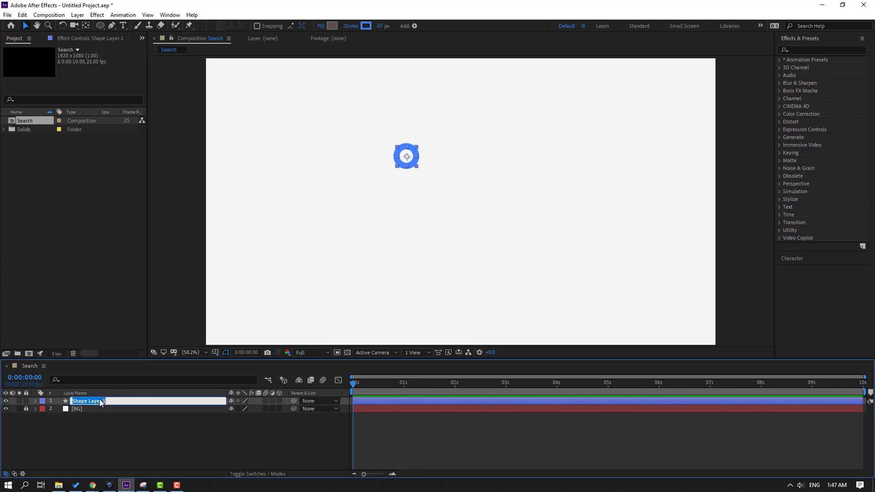
type("search_circle")
key("Return")
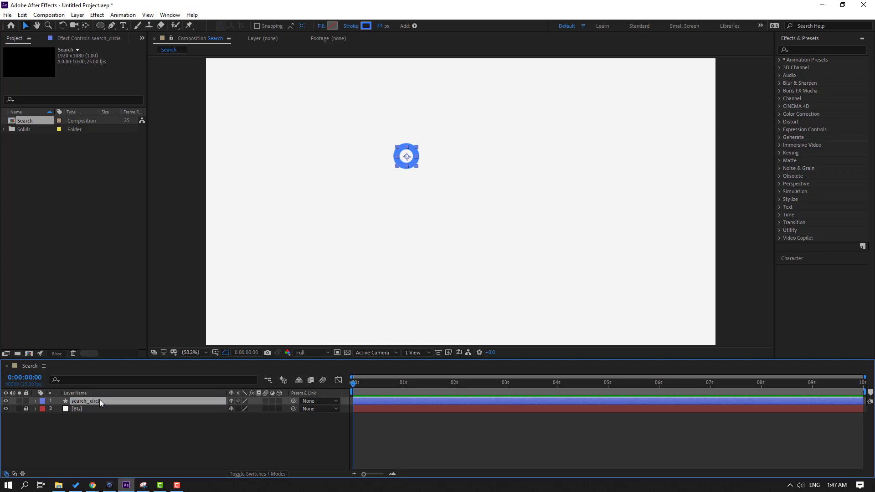
Step: Centre search_circle horizontally and vertically in the composition using the Align panel
left_click(170, 15)
left_click(205, 76)
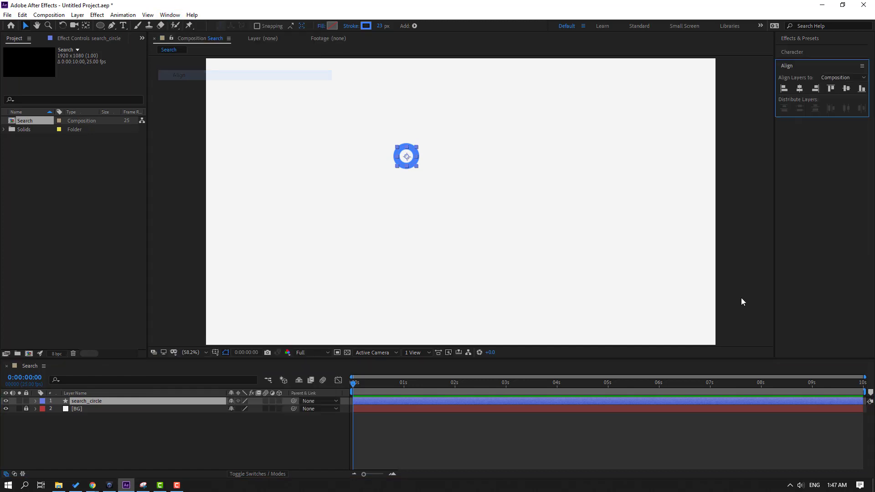
left_click(800, 90)
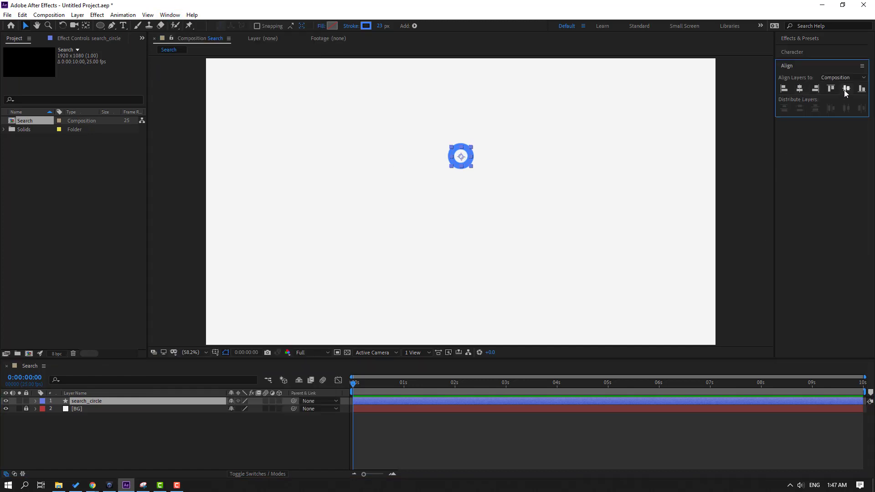
left_click(844, 90)
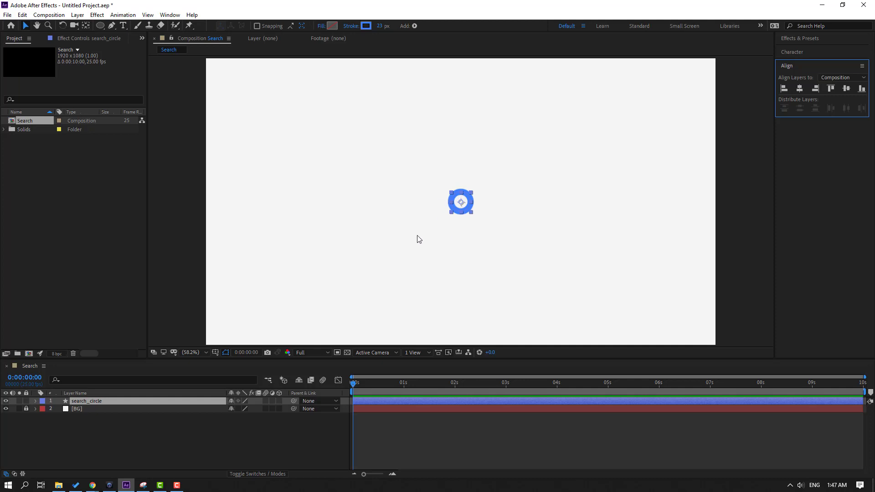
left_click(85, 433)
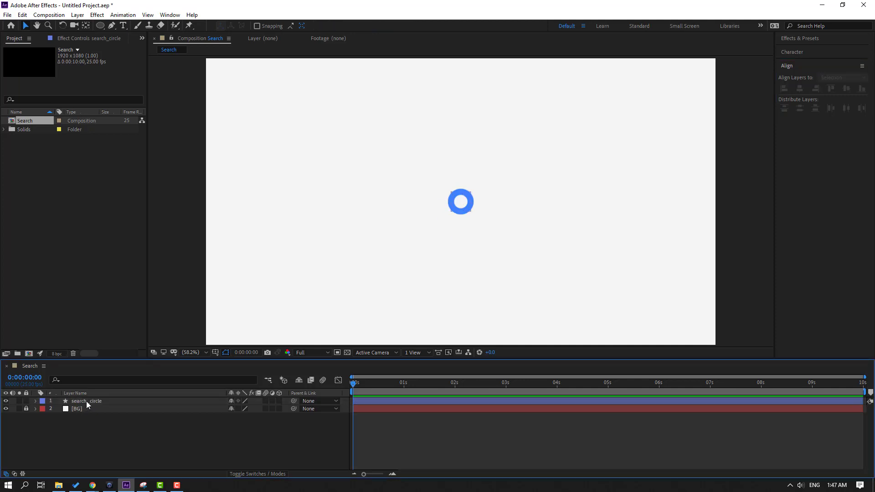
left_click(86, 402)
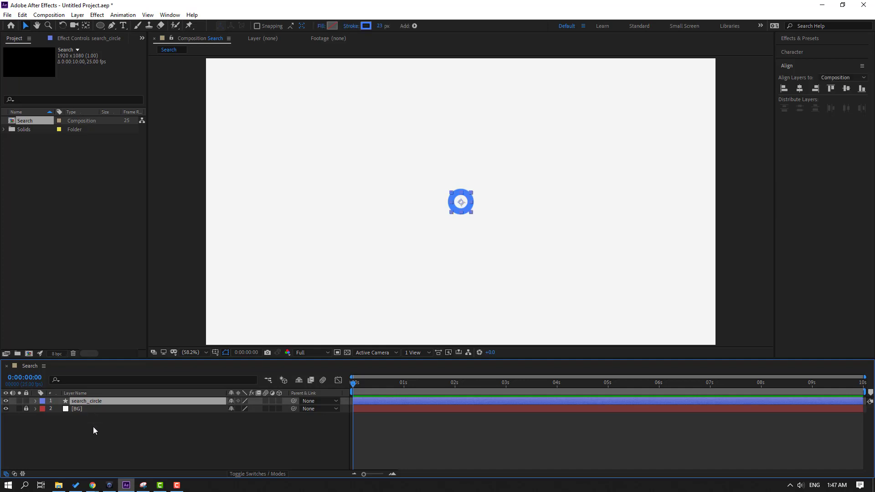
Step: Keyframe the circle's Position every ten frames so it bounces vertically, ending at Y 522
key("p")
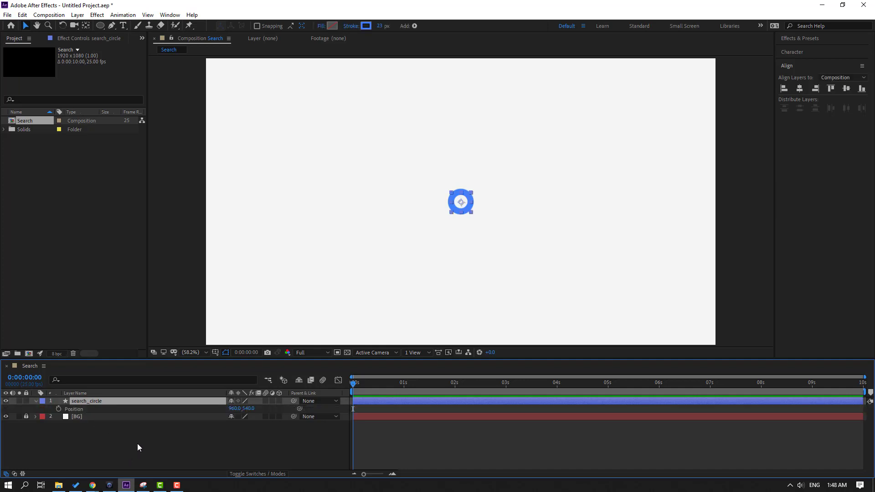
left_click(59, 408)
left_click_drag(248, 411, 382, 412)
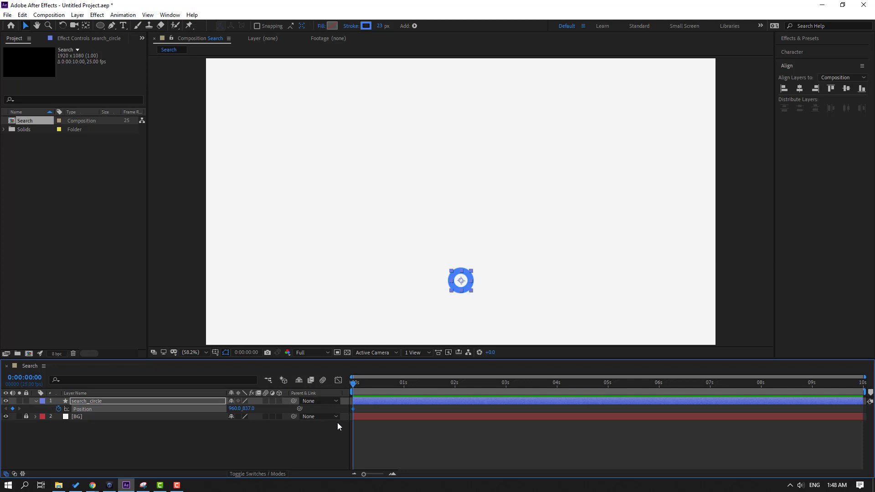
key("shift+Page_Down")
left_click_drag(248, 409, 97, 427)
left_click_drag(239, 409, 387, 415)
key("shift+Page_Down")
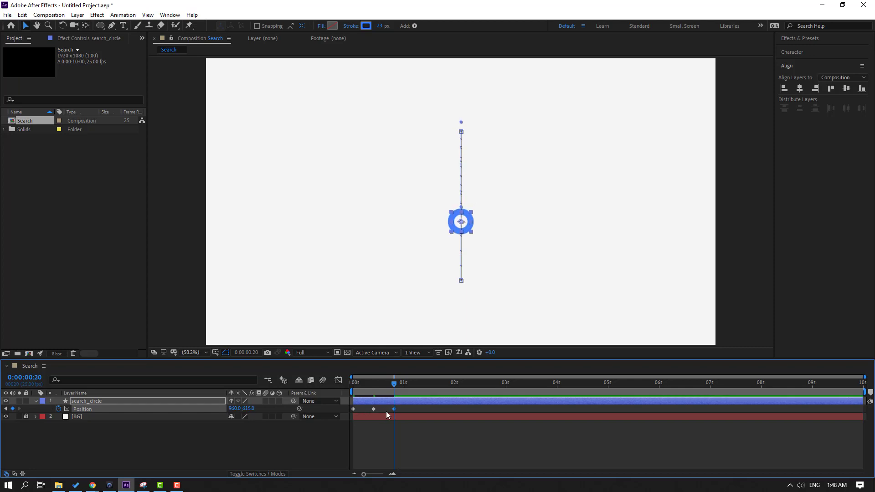
key("shift+Page_Down")
left_click_drag(249, 410, 163, 414)
key("shift+Page_Down")
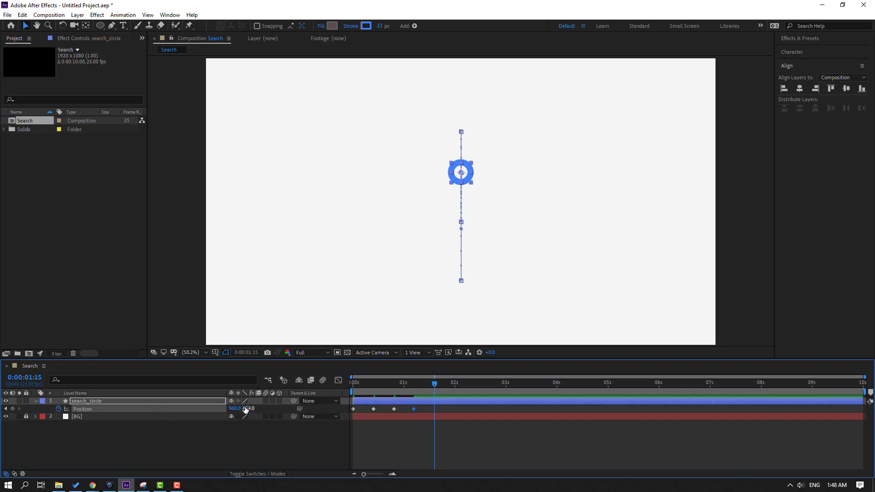
left_click_drag(249, 408, 291, 415)
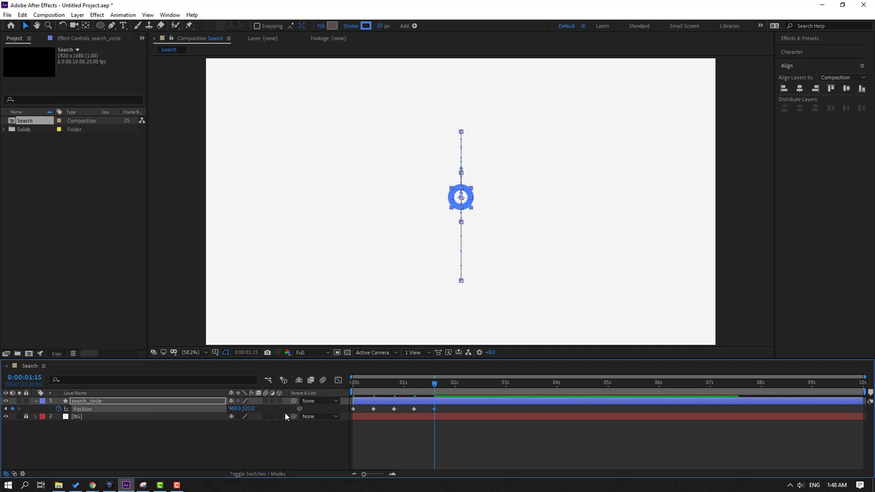
key("space")
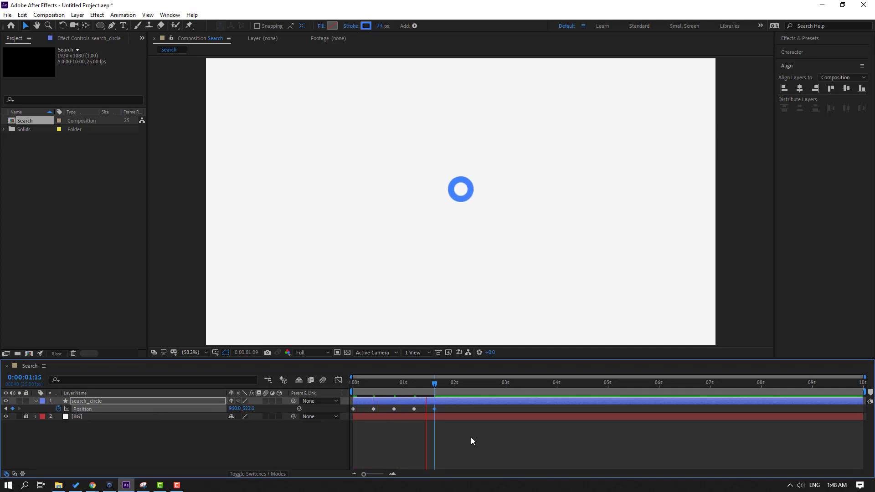
Step: Apply Easy Ease to all five Position keyframes and preview the motion
left_click_drag(446, 407, 342, 423)
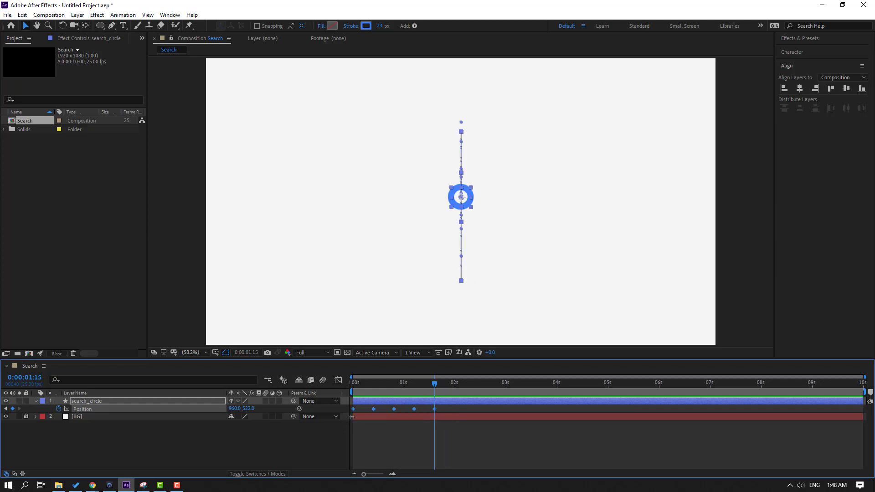
right_click(354, 410)
mouse_move(410, 401)
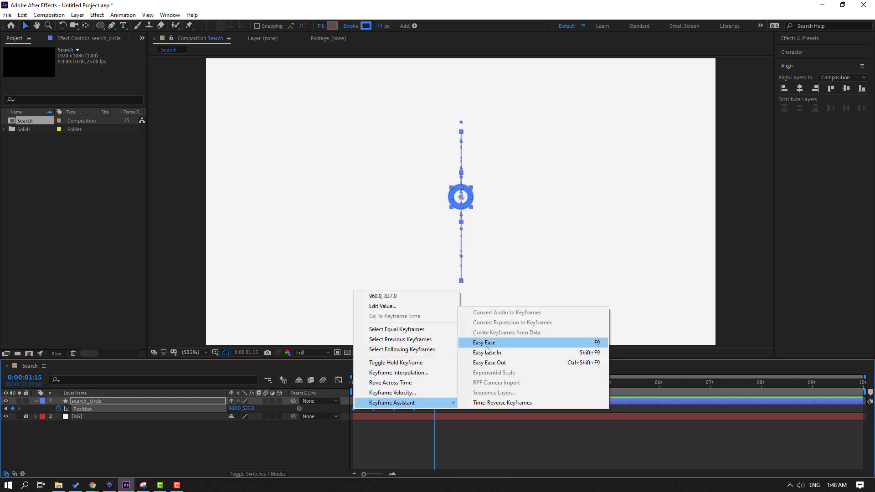
left_click(524, 342)
left_click(486, 453)
key("space")
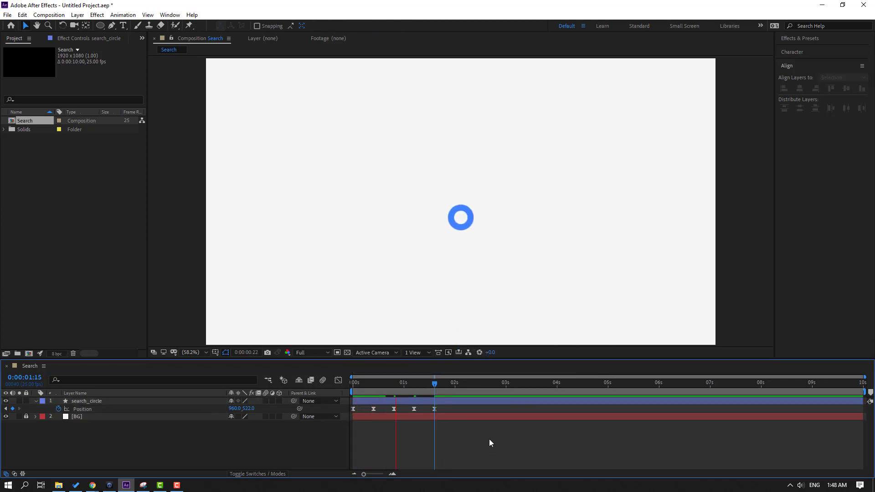
left_click(434, 385)
Step: Add Trim Paths to search_circle and reveal its Start, End and Offset values
left_click(89, 405)
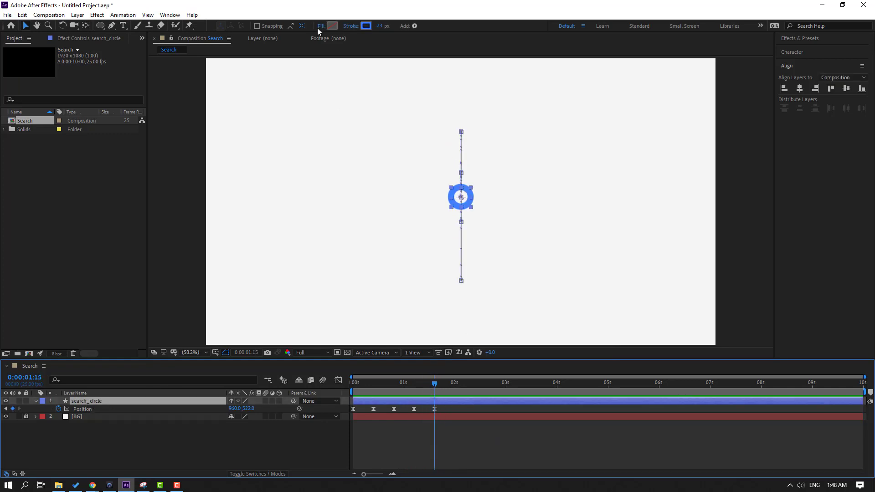
left_click(414, 26)
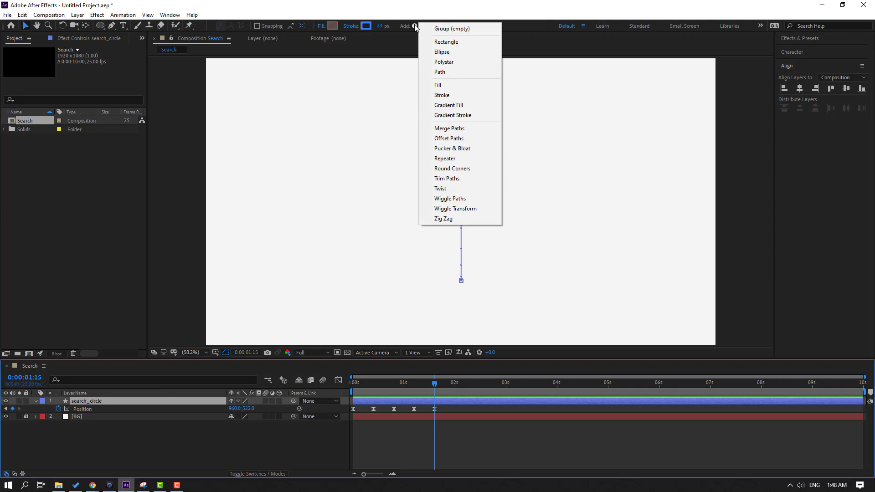
left_click(445, 179)
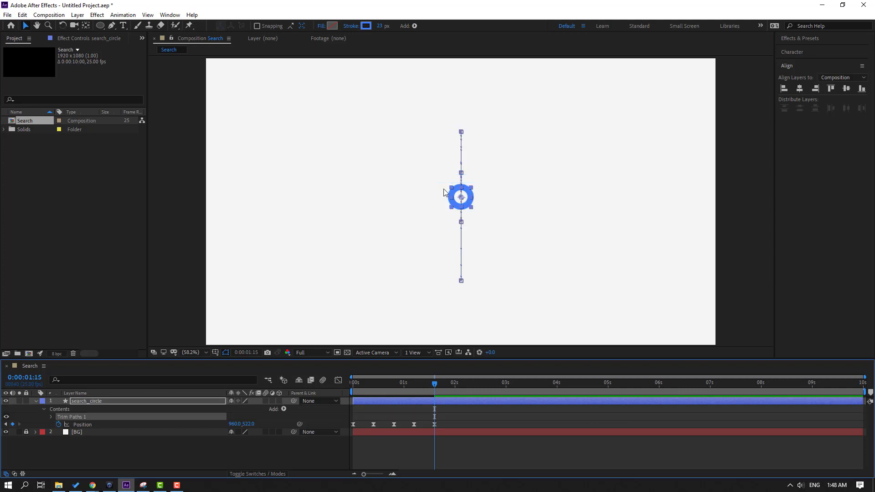
left_click(51, 417)
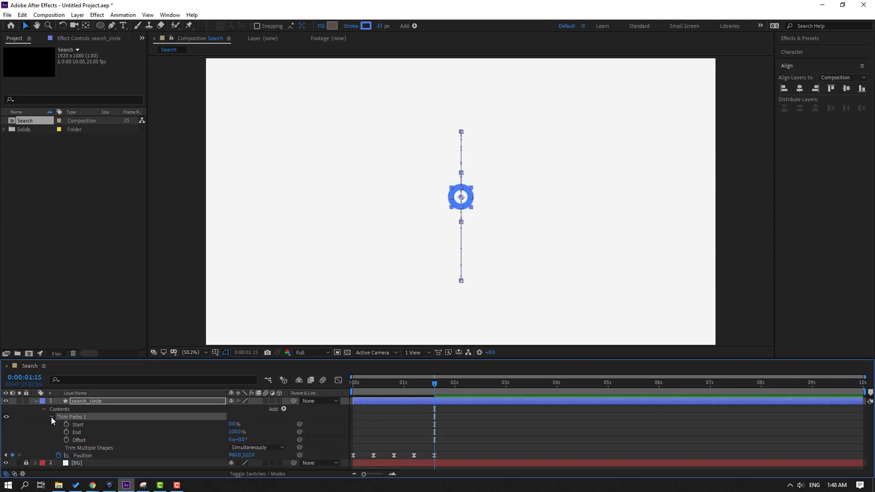
Step: Keyframe Trim Paths End from 0% at frame 0 to 100% at frame 14
left_click_drag(392, 388, 351, 387)
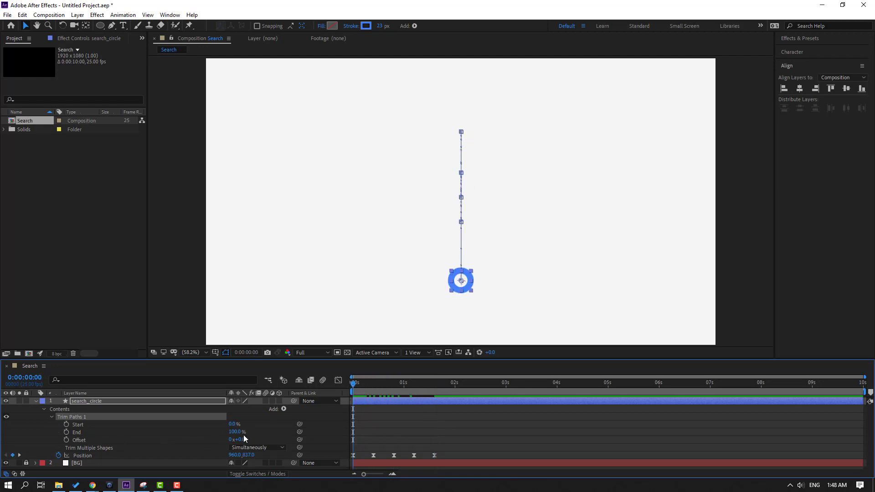
left_click_drag(237, 435, 220, 433)
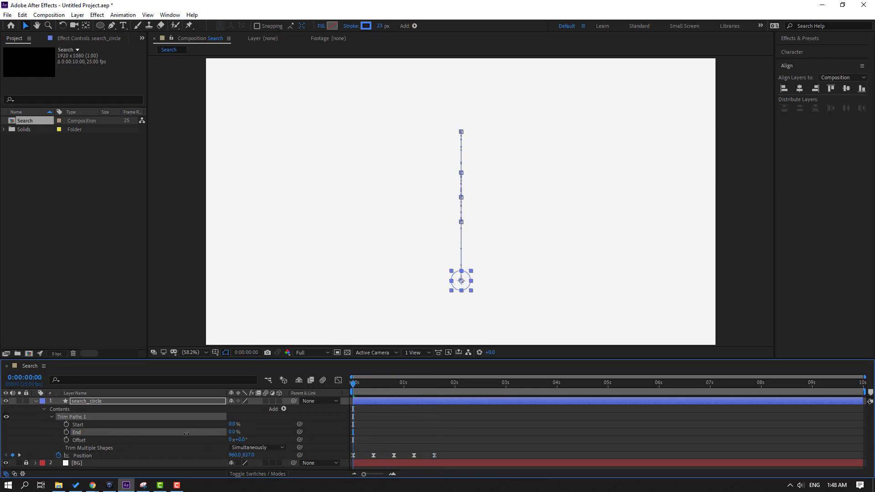
left_click(66, 432)
left_click_drag(350, 385, 382, 384)
left_click(232, 432)
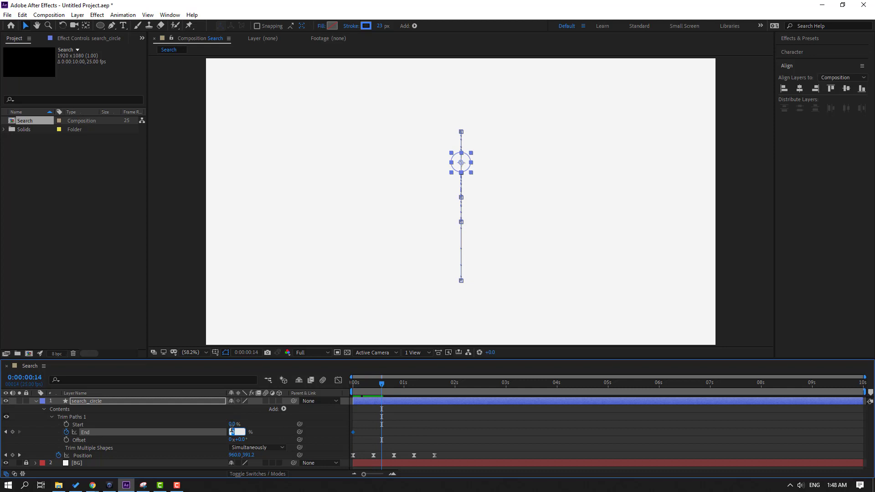
type("100")
key("Return")
Step: Apply Easy Ease to the End keyframes and check the half-drawn arc at frame 7
left_click_drag(409, 429, 365, 440)
right_click(353, 432)
mouse_move(444, 427)
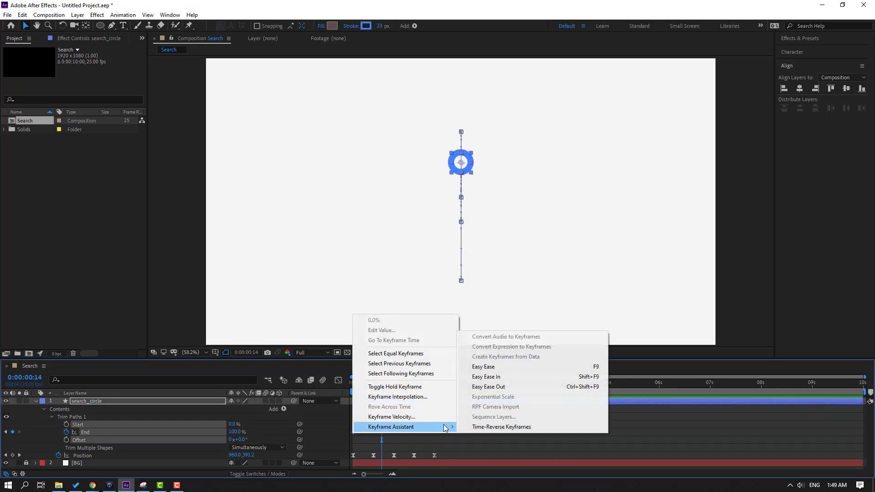
left_click(484, 367)
left_click(483, 419)
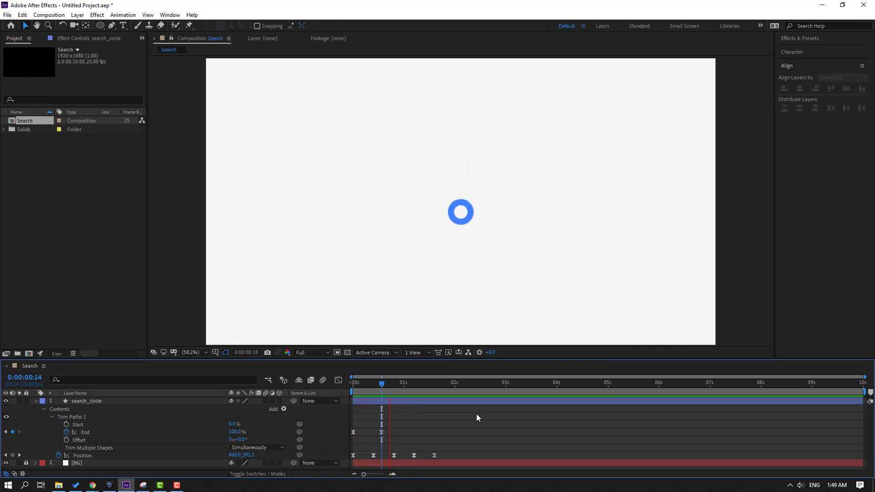
left_click_drag(380, 387, 368, 387)
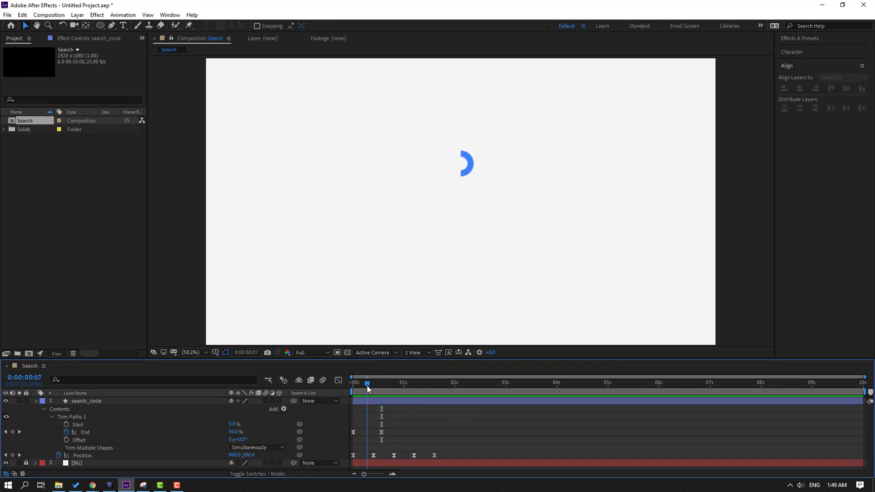
scroll(488, 146, "up", 4)
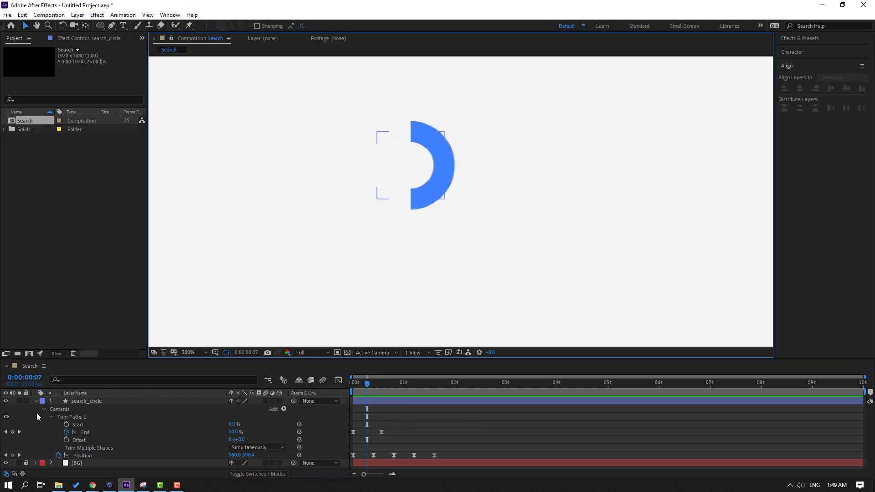
left_click(81, 401)
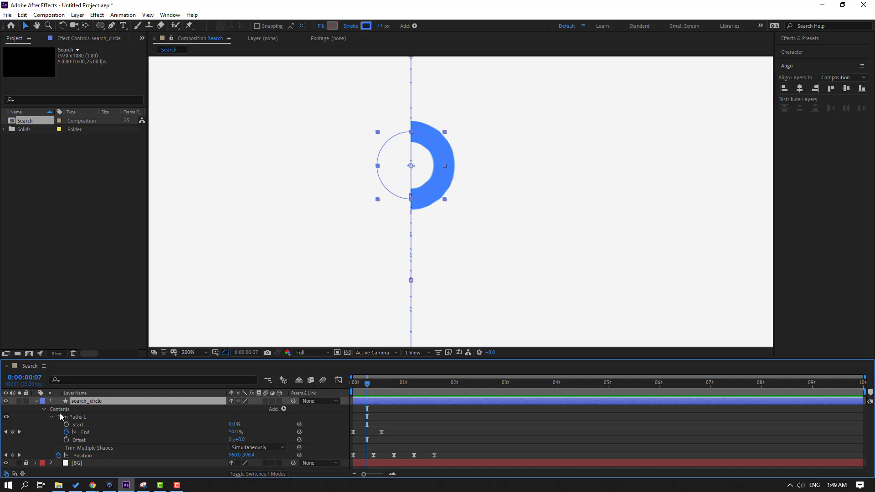
left_click(44, 409)
left_click(44, 409)
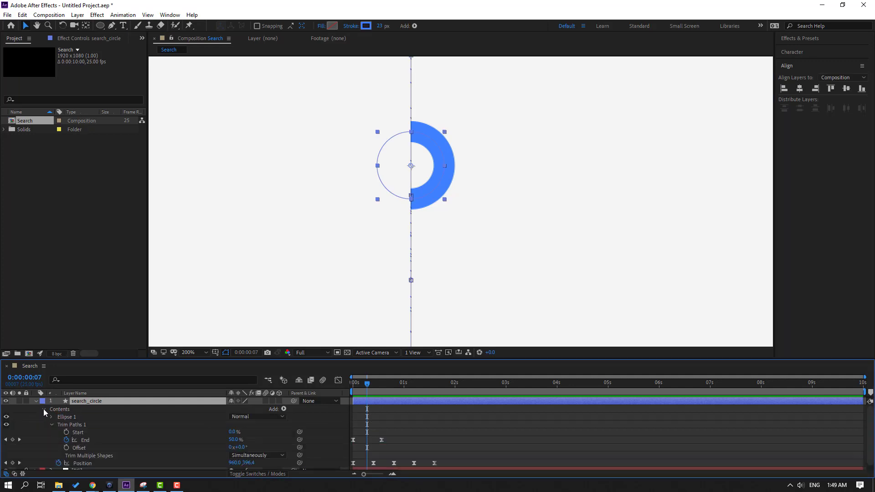
left_click(51, 425)
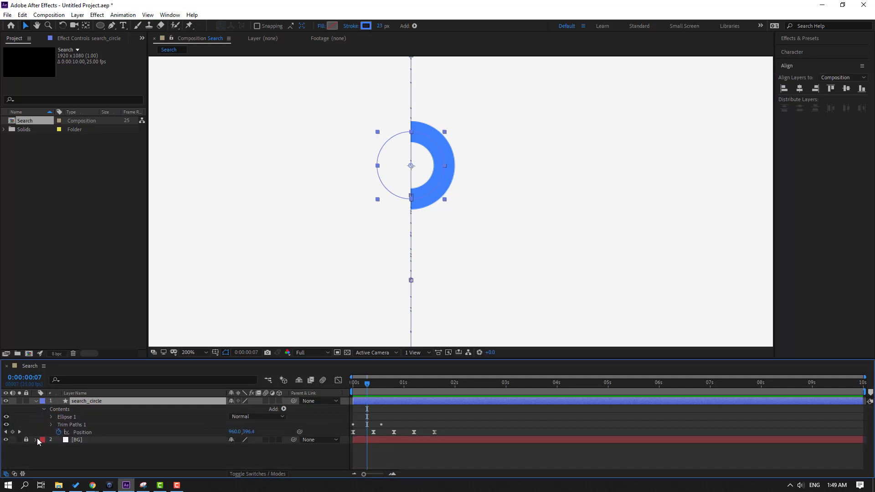
Step: Set Stroke 1's Line Cap in Ellipse 1 to Round Cap and preview the drawing ring
left_click(50, 417)
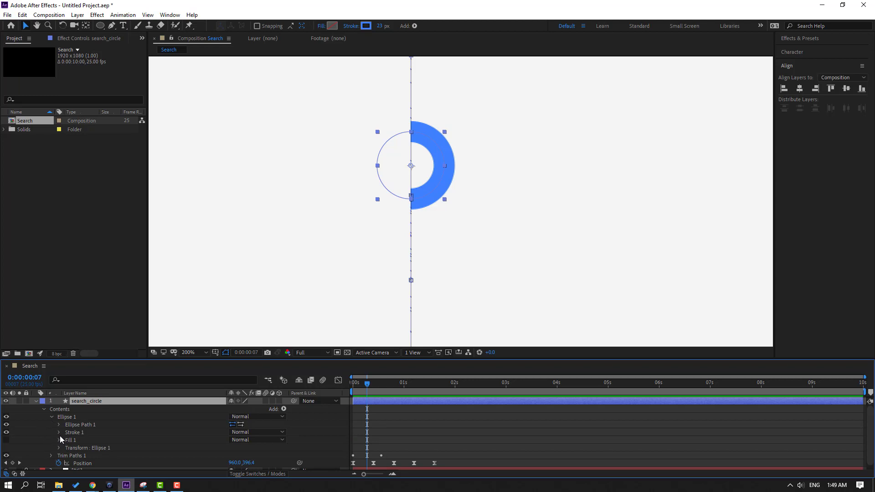
left_click(59, 433)
scroll(51, 434, "down", 1)
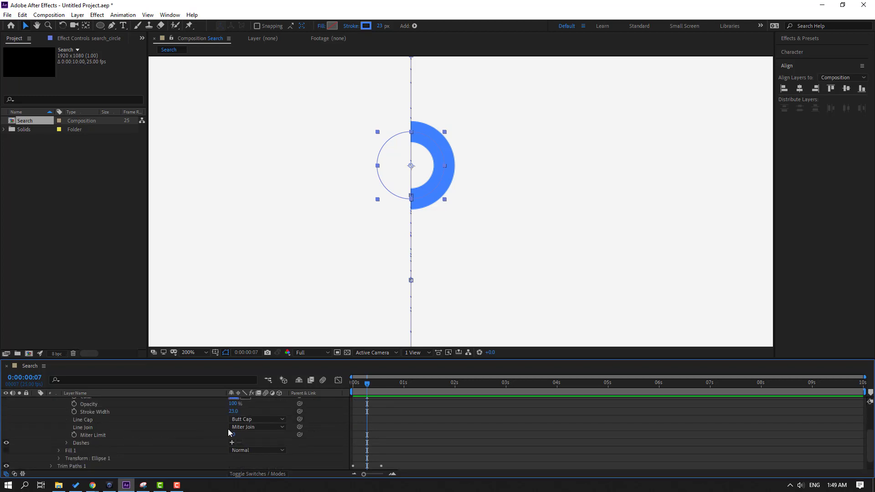
left_click(249, 419)
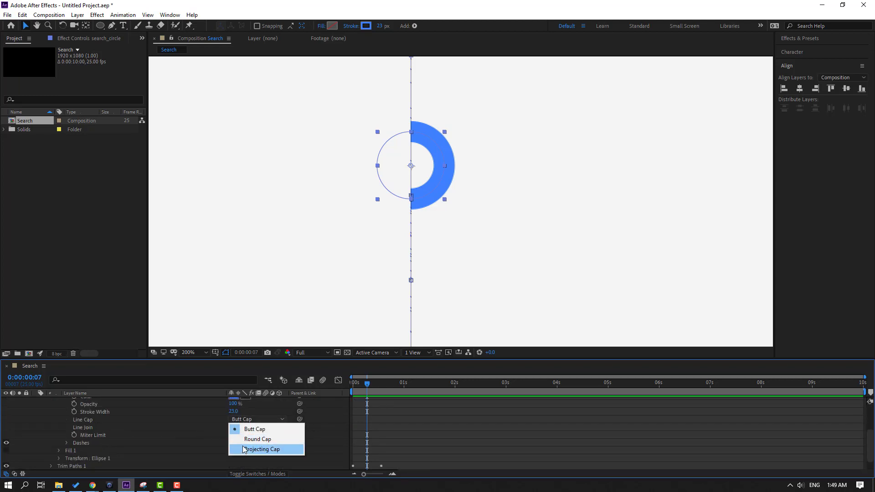
left_click(273, 441)
key("comma")
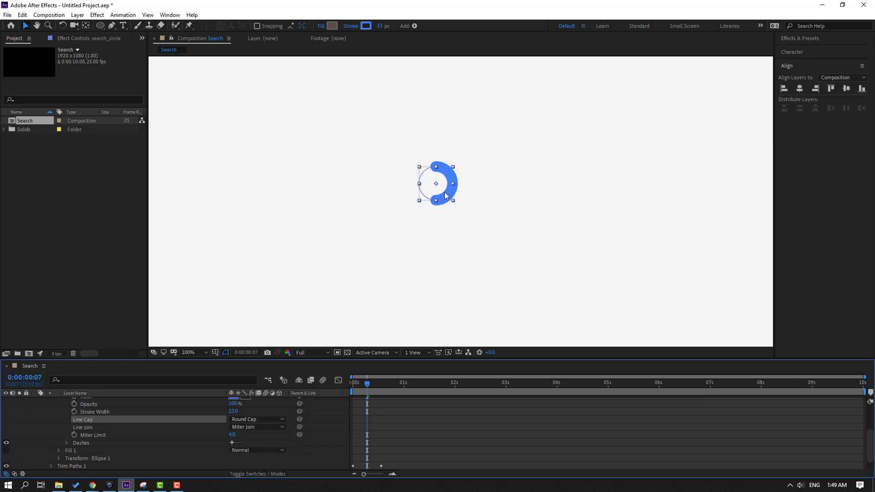
left_click(472, 418)
key("space")
key("space")
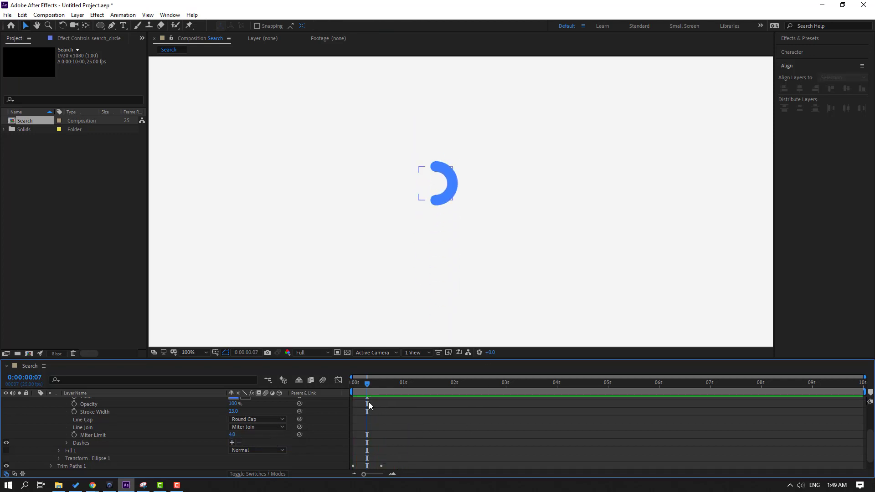
scroll(38, 407, "up", 3)
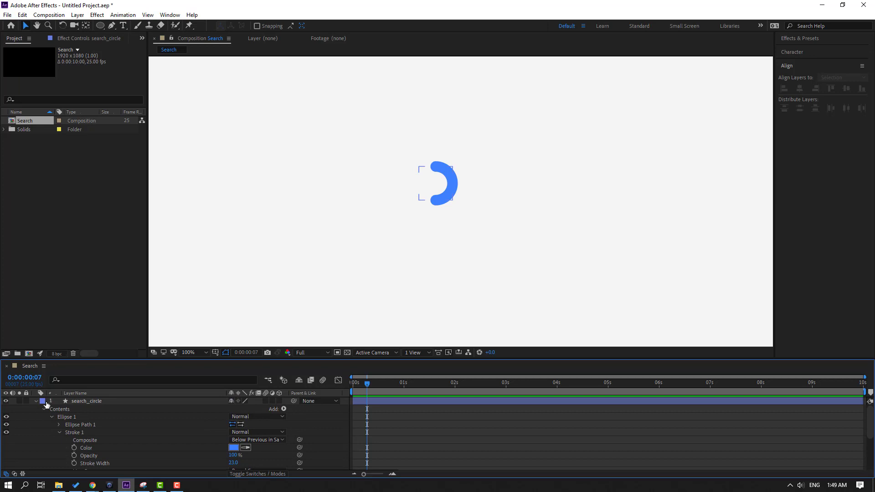
left_click(36, 402)
key("comma")
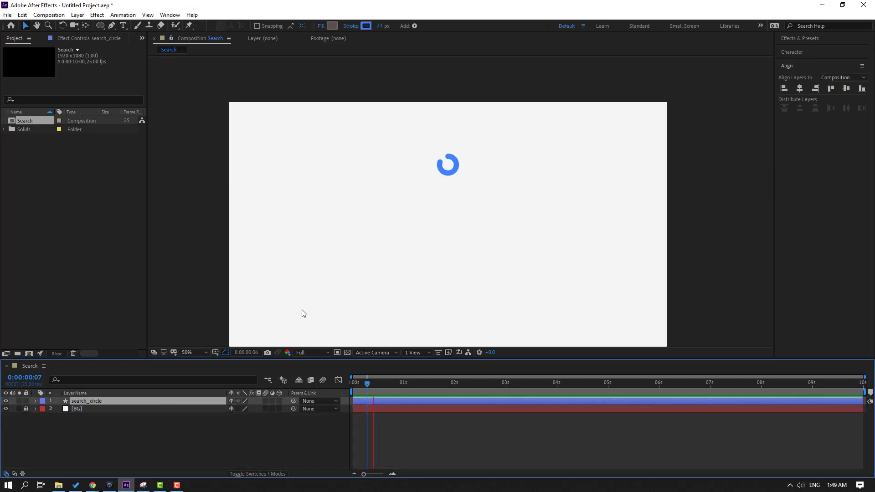
Step: Fit the composition to the viewer, preview, and reveal search_circle's keyframed properties at the start
left_click(203, 354)
left_click(209, 202)
key("space")
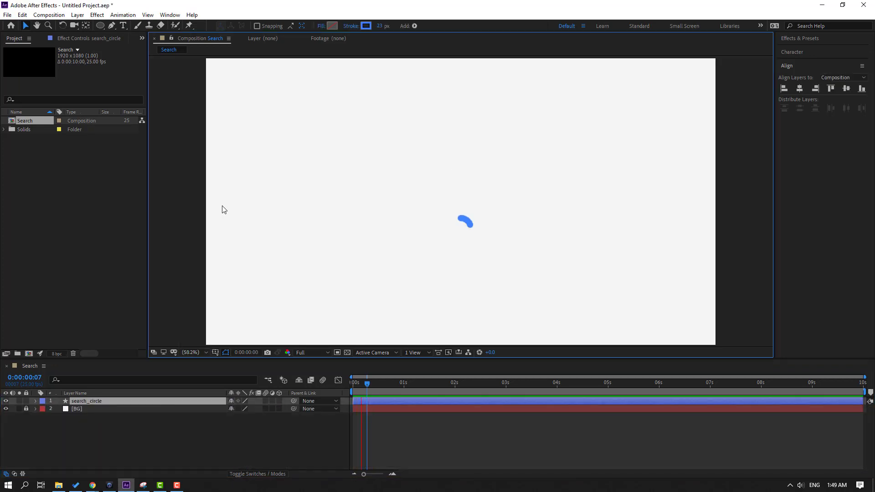
key("space")
key("space")
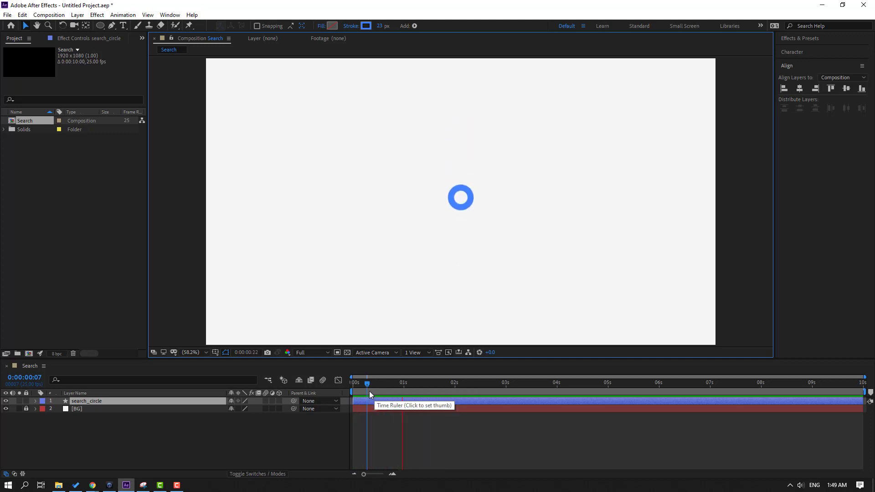
left_click_drag(368, 387, 345, 389)
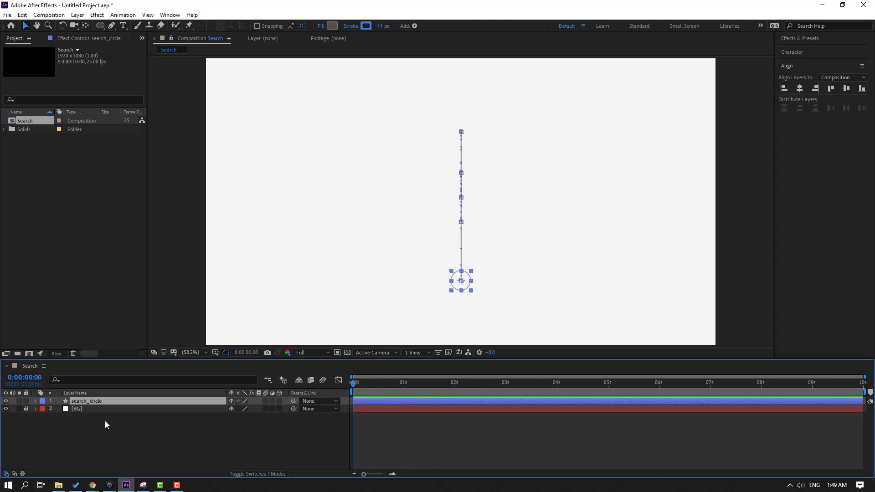
key("u")
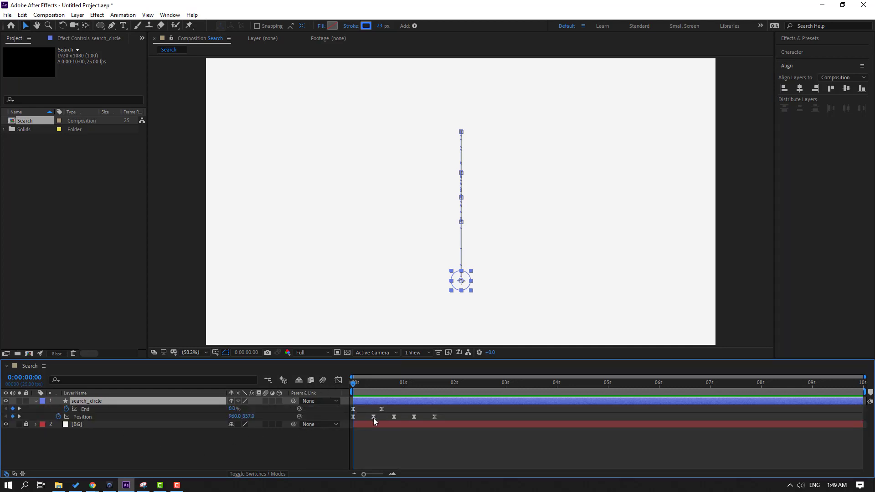
Step: Show the Position keyframes' speed graph and raise the curve to a higher peak
left_click_drag(381, 419, 344, 420)
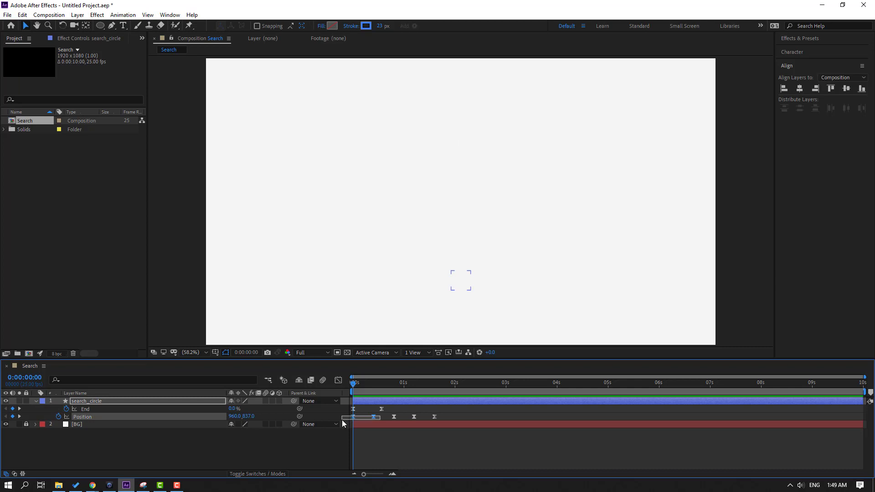
left_click(337, 381)
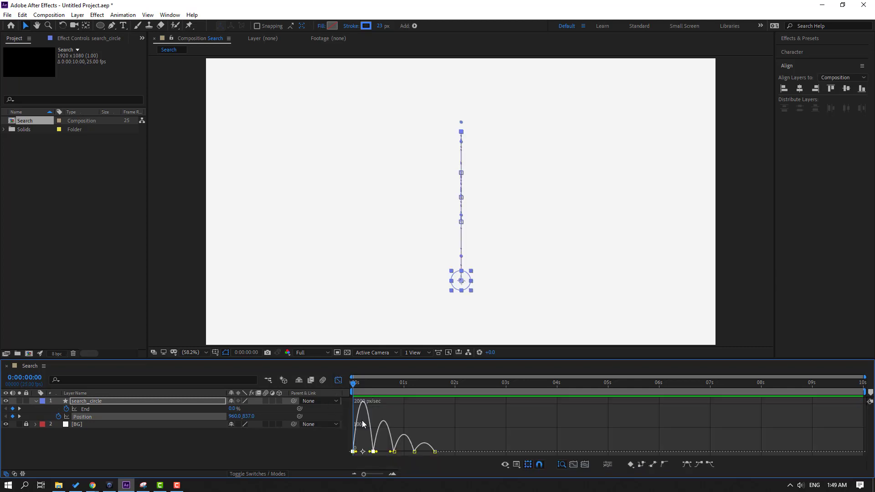
scroll(371, 437, "up", 5)
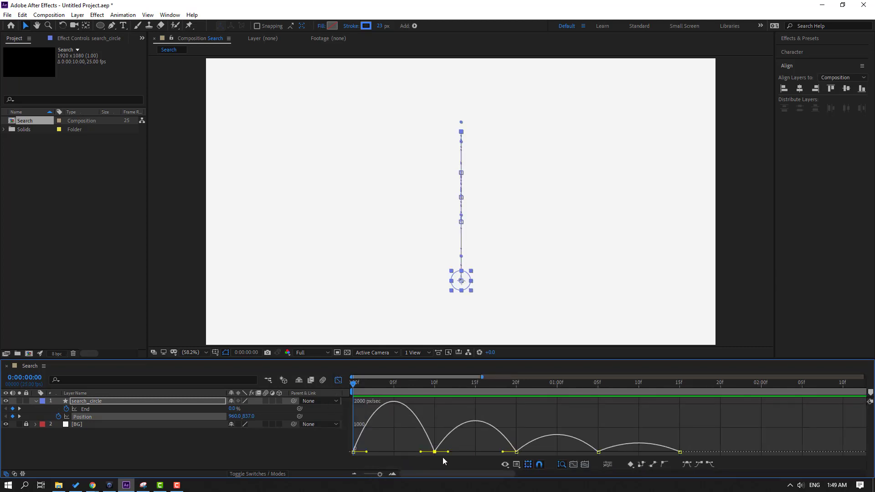
left_click_drag(420, 453, 392, 442)
scroll(475, 422, "down", 3)
key("space")
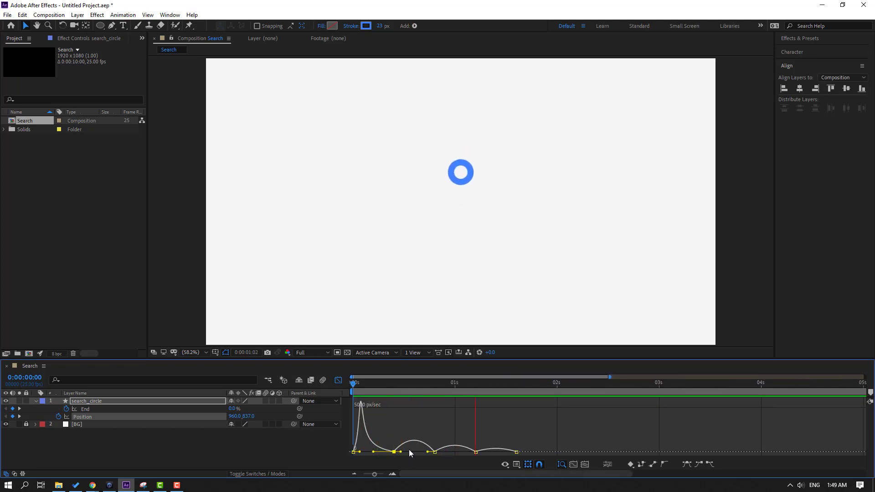
key("space")
left_click(355, 452)
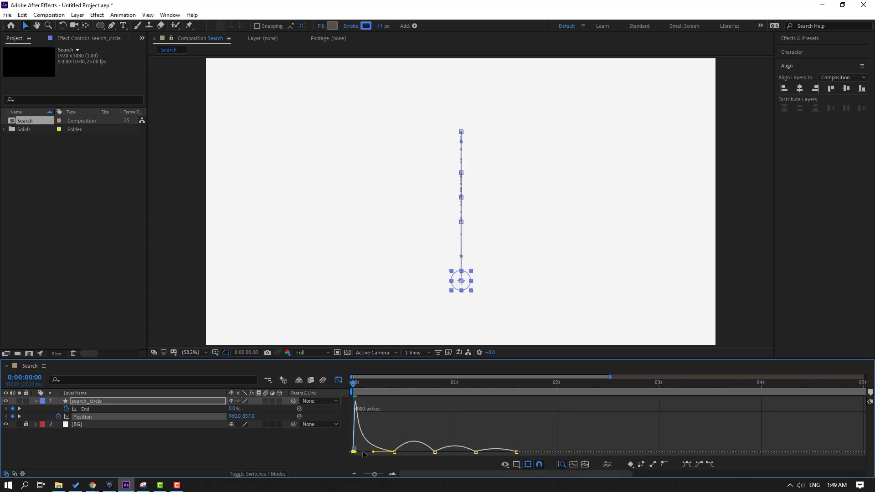
key("space")
key("space")
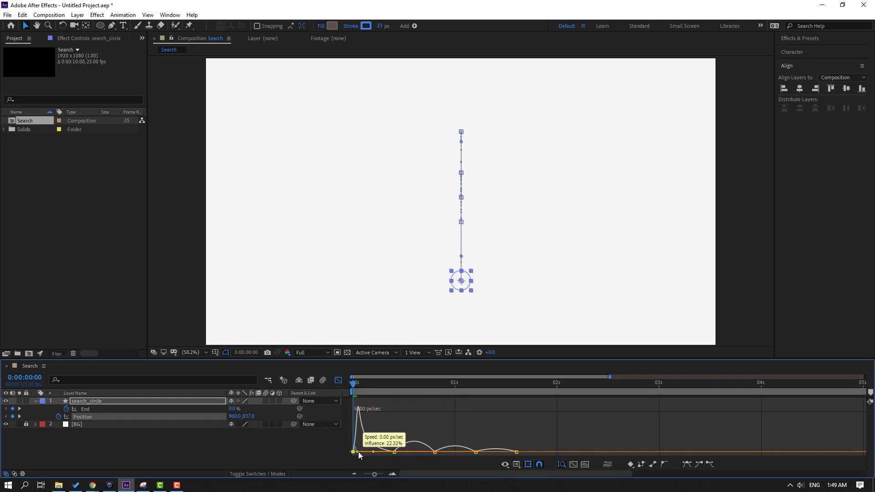
key("space")
key("space")
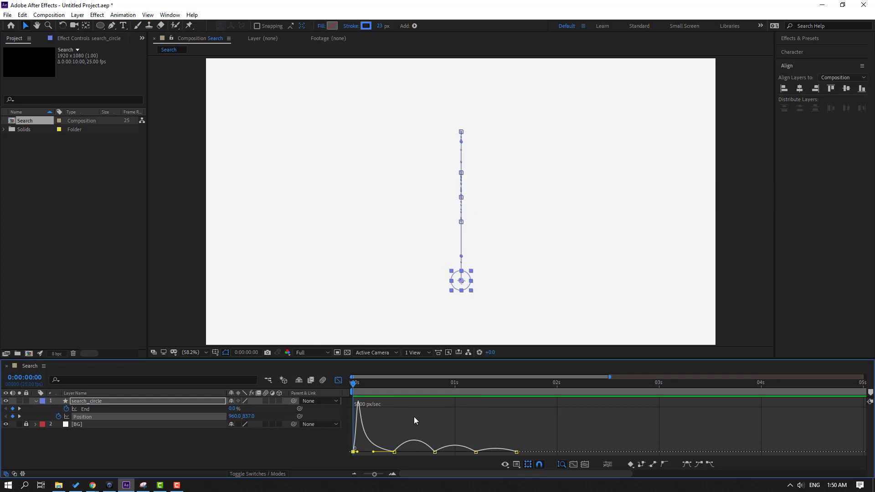
key("equal")
Step: Stretch the first keyframe's influence for a sharp 5000 px/sec speed spike and preview it
left_click_drag(364, 455, 367, 455)
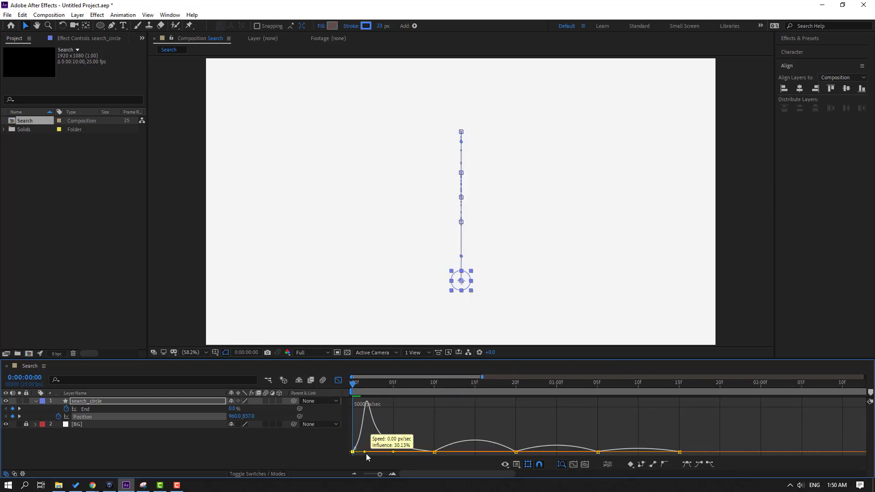
key("space")
key("space")
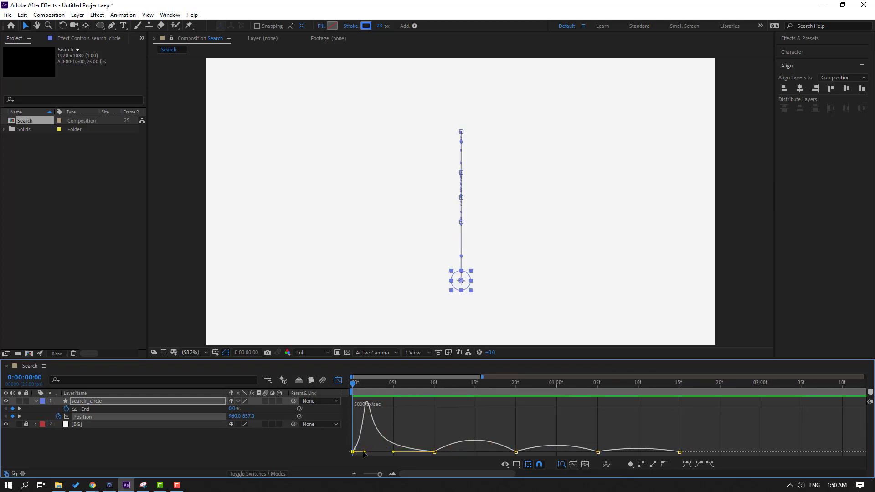
left_click_drag(364, 454, 365, 454)
key("space")
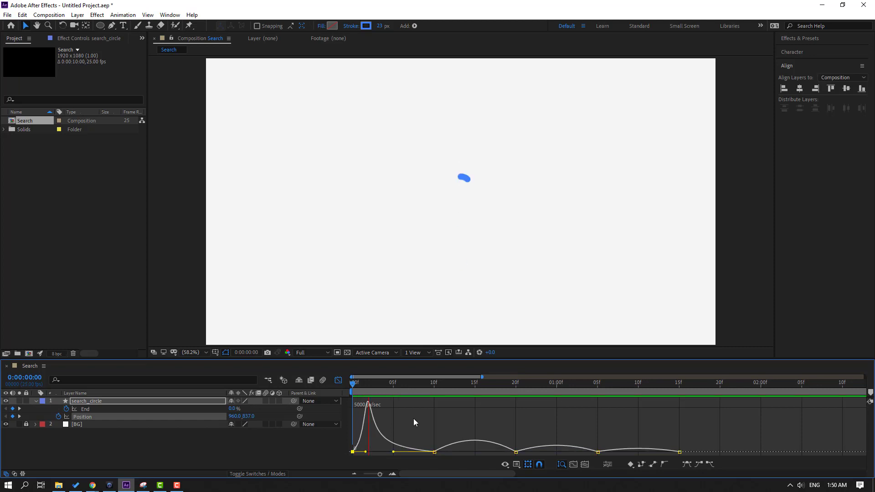
key("space")
key("space")
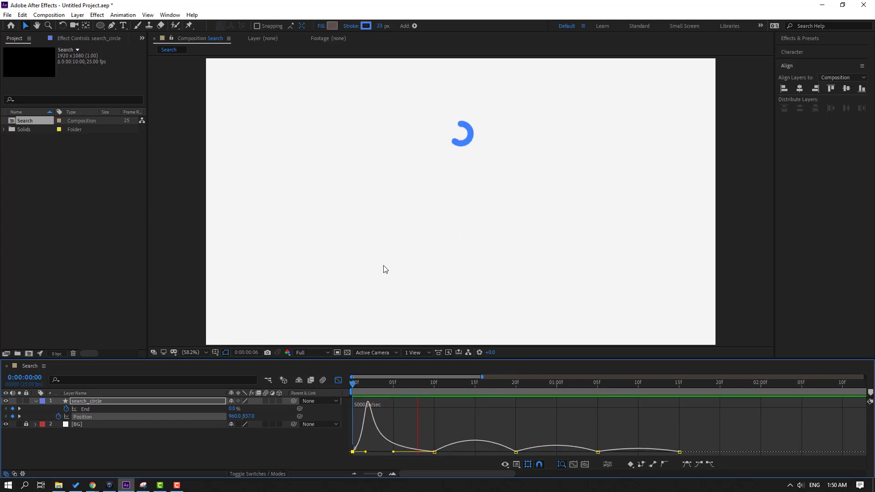
key("space")
key("comma")
left_click(338, 379)
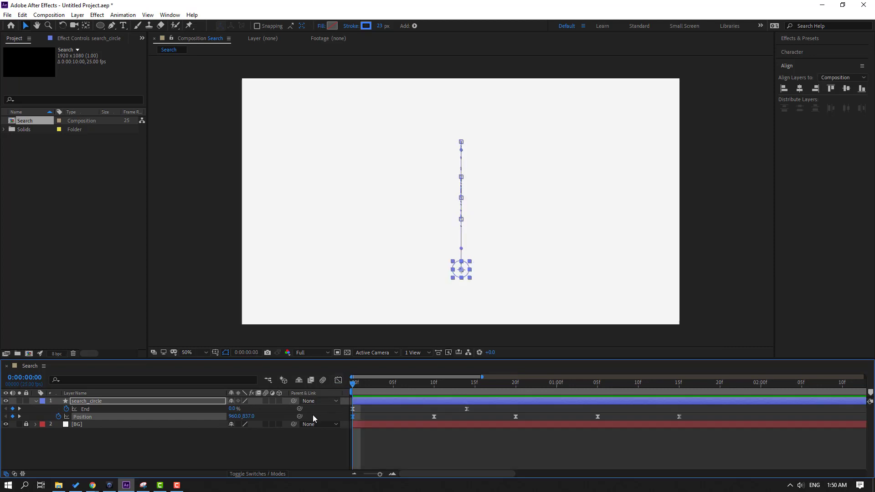
left_click(236, 446)
Step: Draw a rectangle around the fully drawn blue ring with the Rectangle Tool at 100% zoom
left_click(46, 409)
key("u")
key("F2")
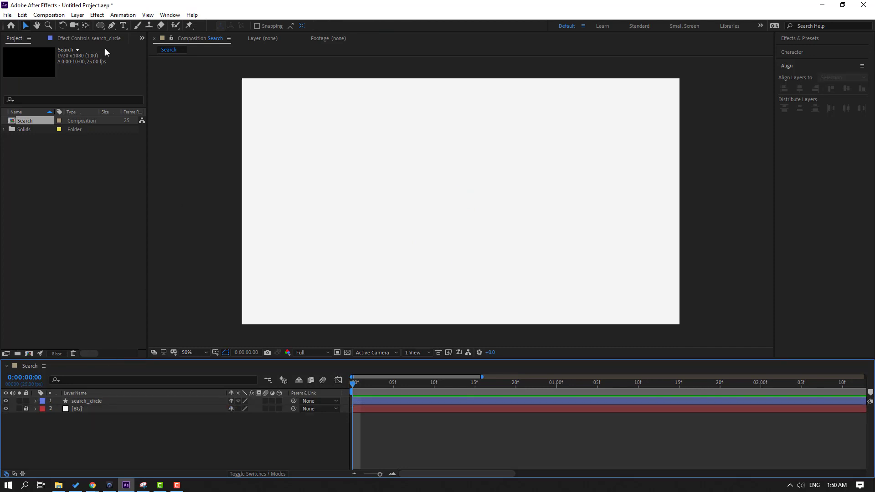
left_click(102, 28)
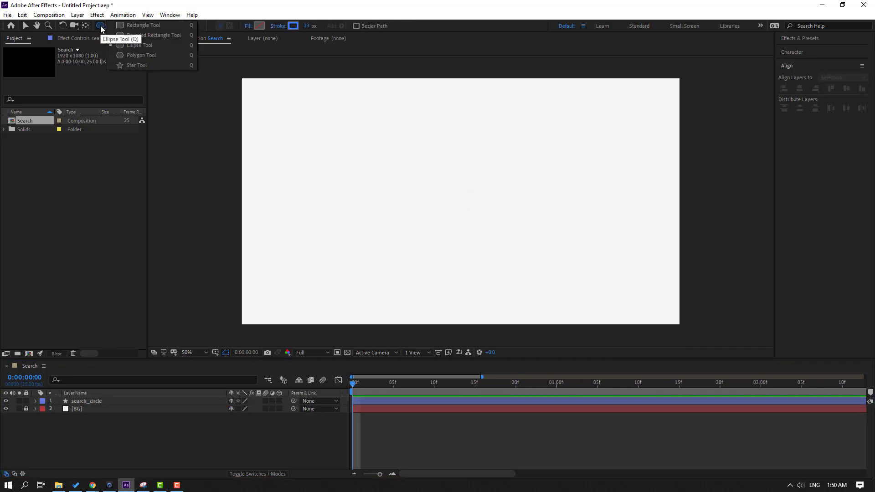
left_click(147, 27)
left_click_drag(362, 386, 613, 398)
key("minus")
key("minus")
key("minus")
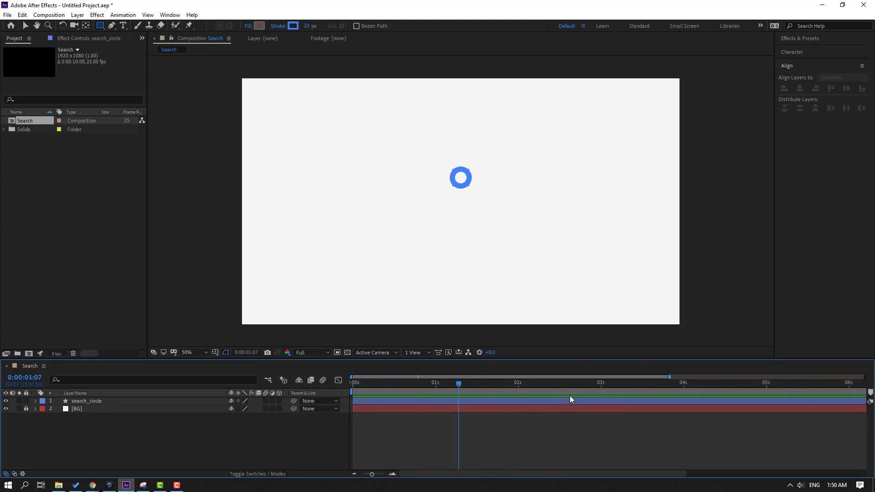
left_click_drag(434, 380, 498, 384)
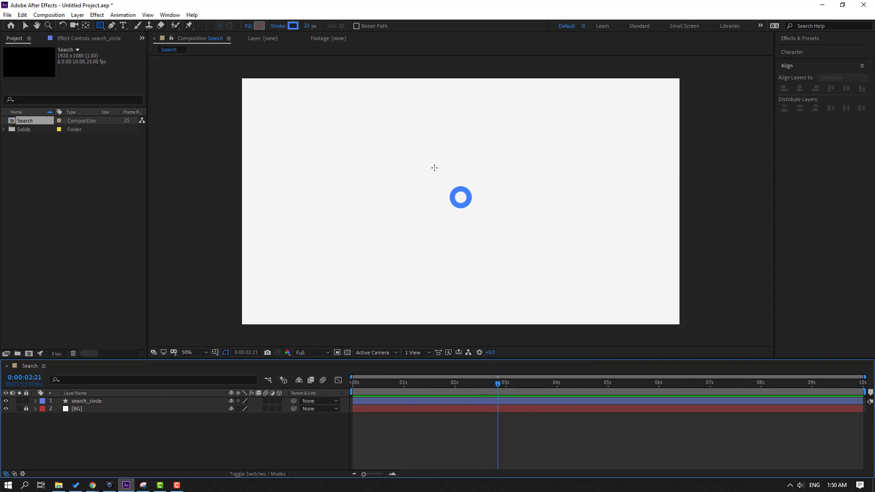
key("slash")
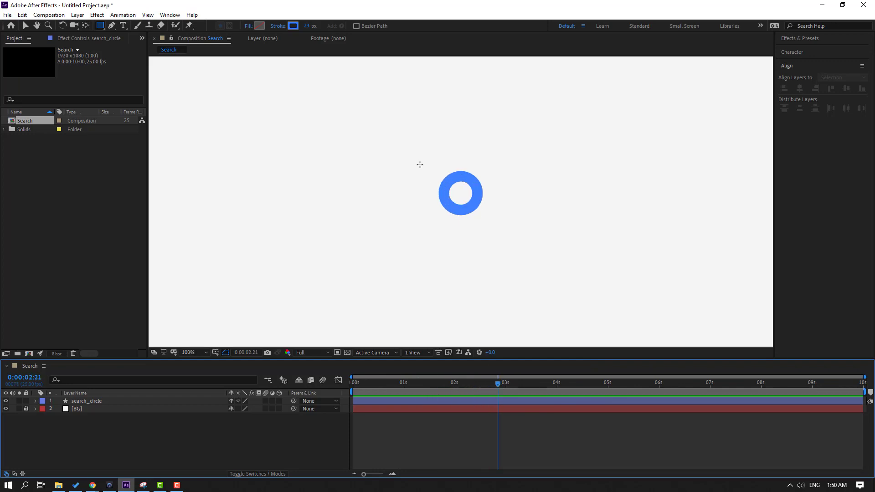
mouse_move(420, 164)
left_mouse_down()
mouse_move(465, 202)
mouse_move(512, 223)
left_mouse_up()
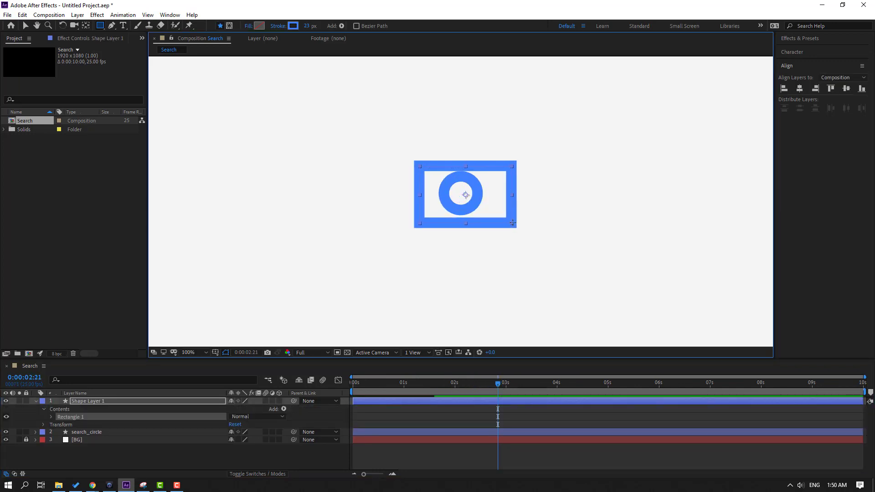
Step: Set the rectangle's stroke width to 0 px and give it a darker fill colour
left_click(308, 26)
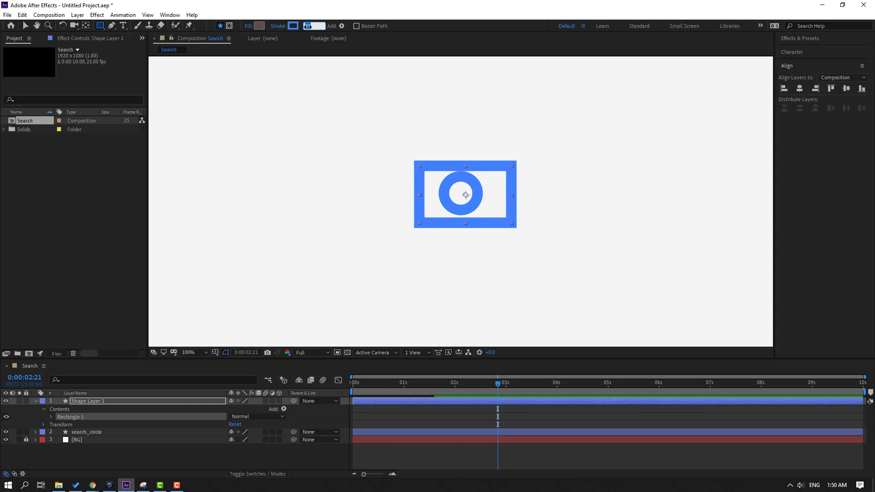
type("0")
key("Return")
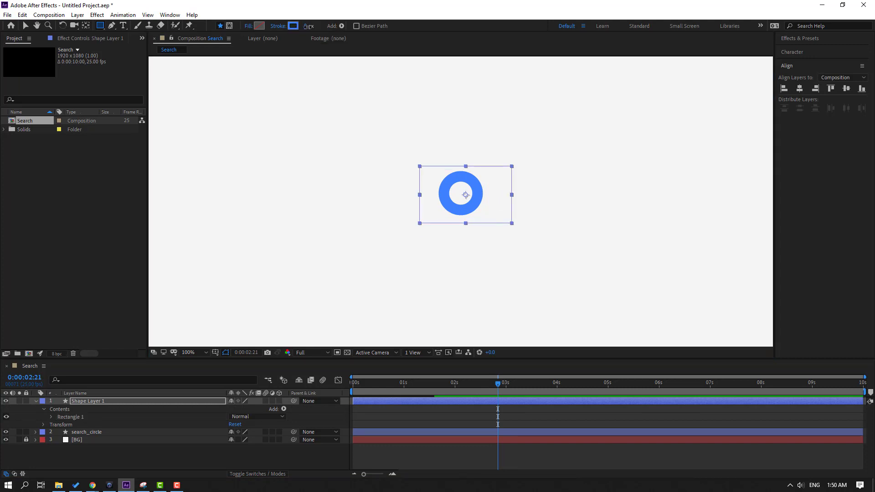
left_click(259, 26)
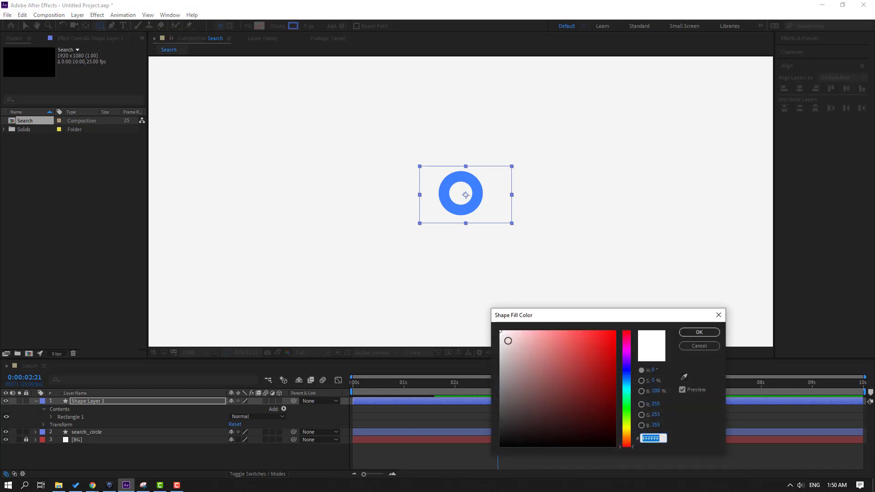
mouse_move(510, 342)
left_mouse_down()
mouse_move(527, 410)
mouse_move(521, 422)
left_mouse_up()
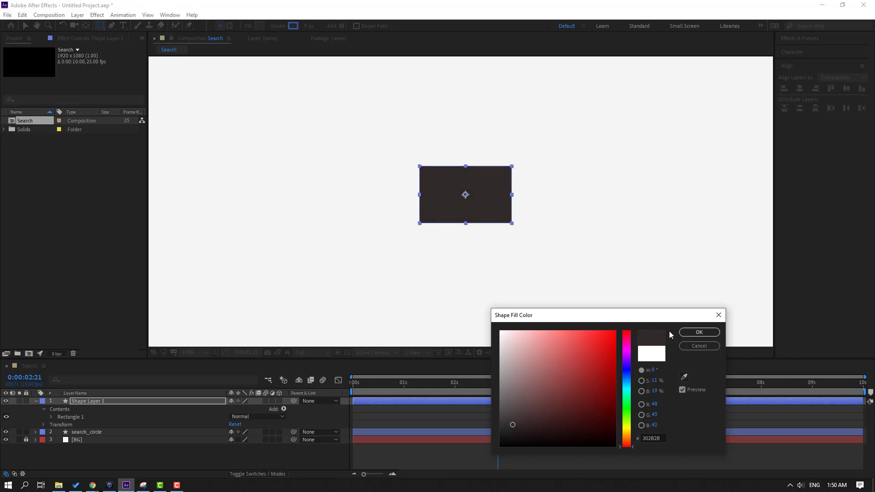
left_click(697, 332)
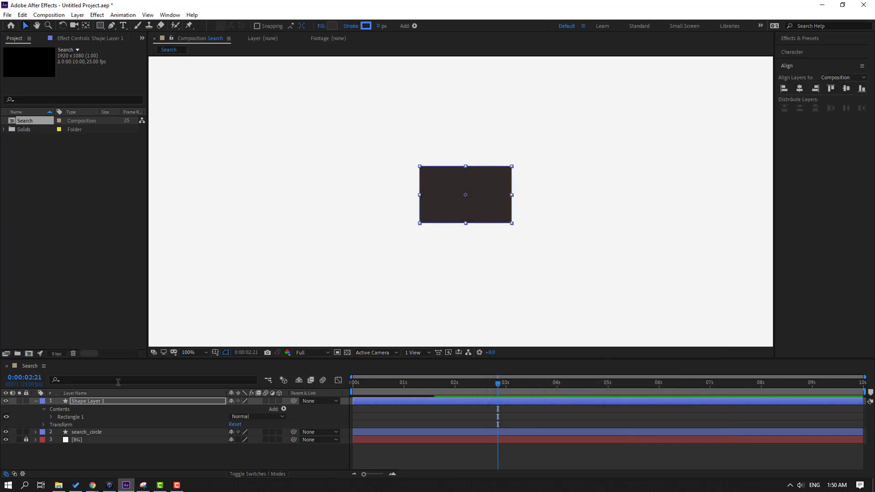
Step: Move Shape Layer 1 beneath search_circle and change its fill to white FFFFFF
left_click(35, 402)
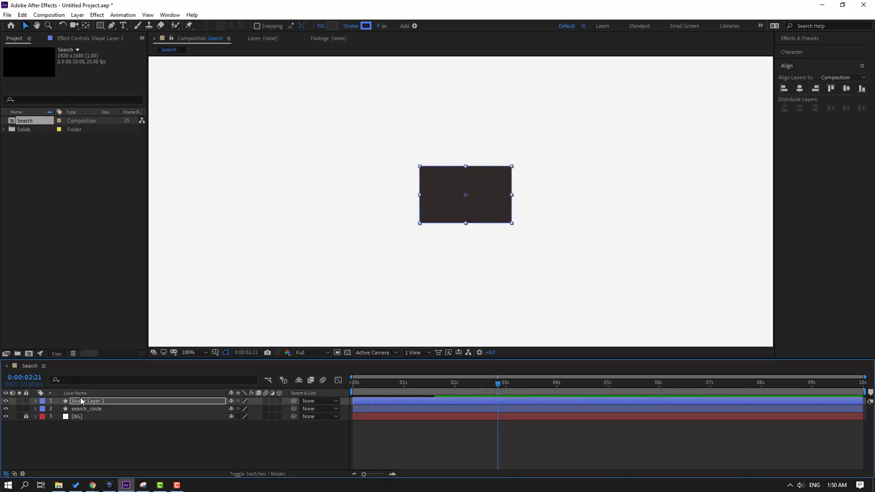
left_click_drag(81, 401, 99, 419)
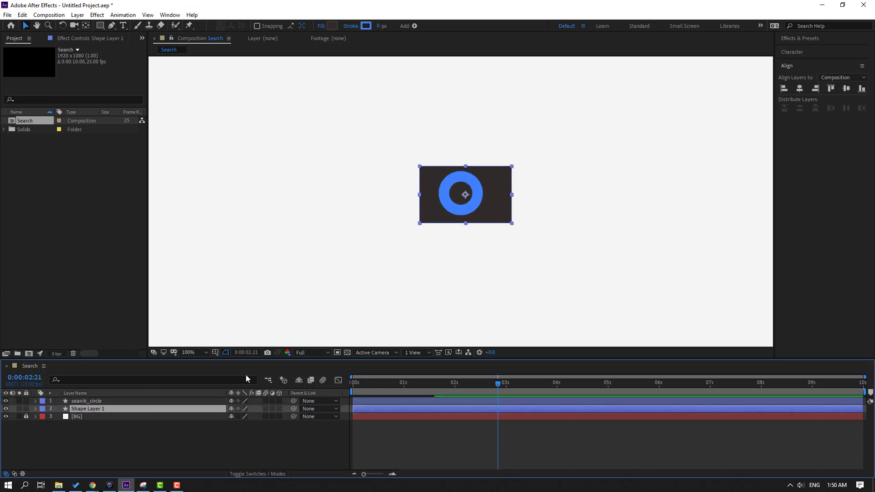
left_click(333, 27)
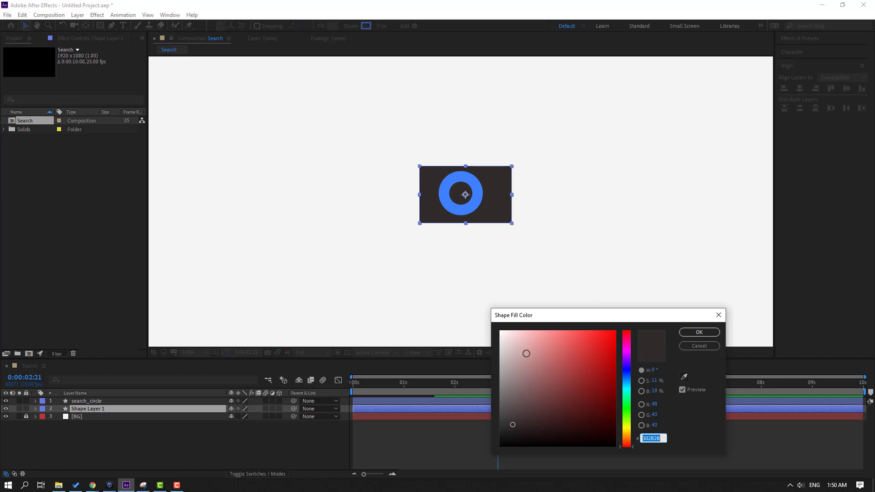
left_click_drag(526, 354, 486, 326)
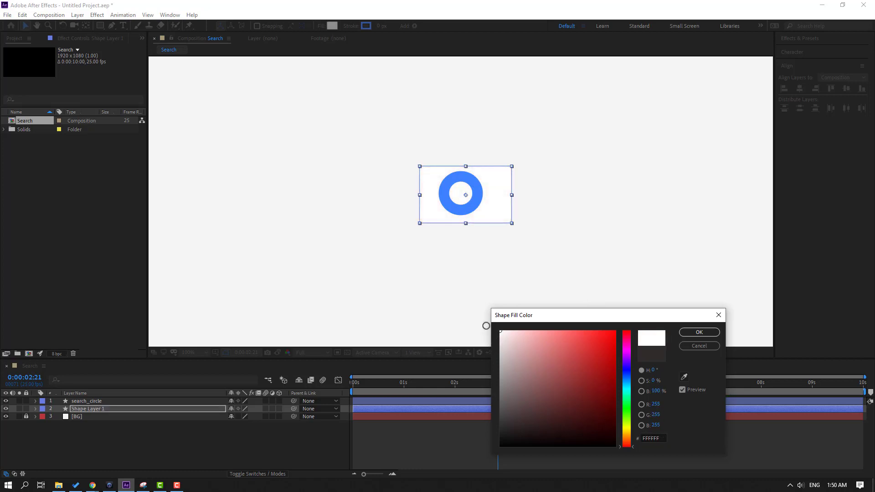
left_click(688, 333)
left_click(74, 412)
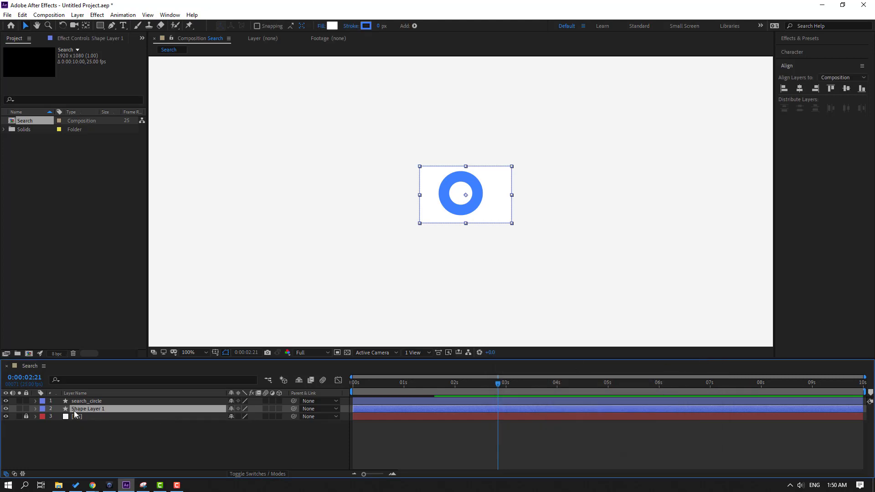
Step: Centre the white rectangle horizontally and vertically with the Align panel, nudging it slightly
left_click(5, 409)
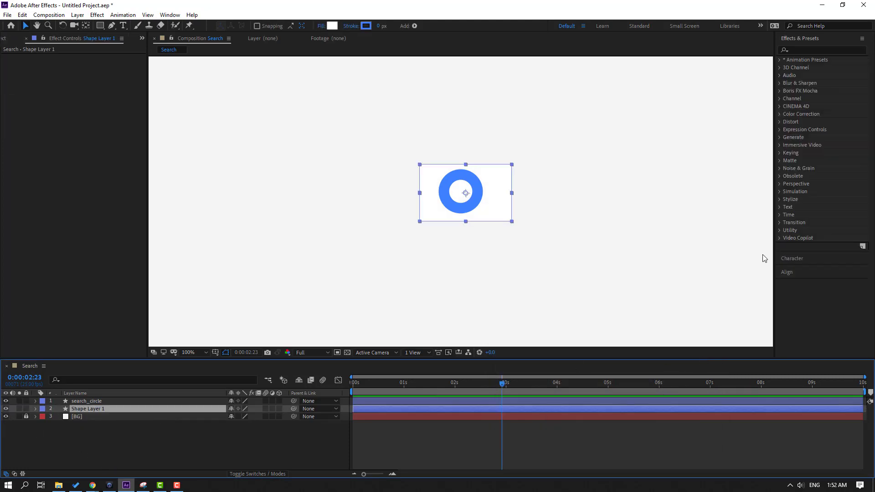
left_click(787, 273)
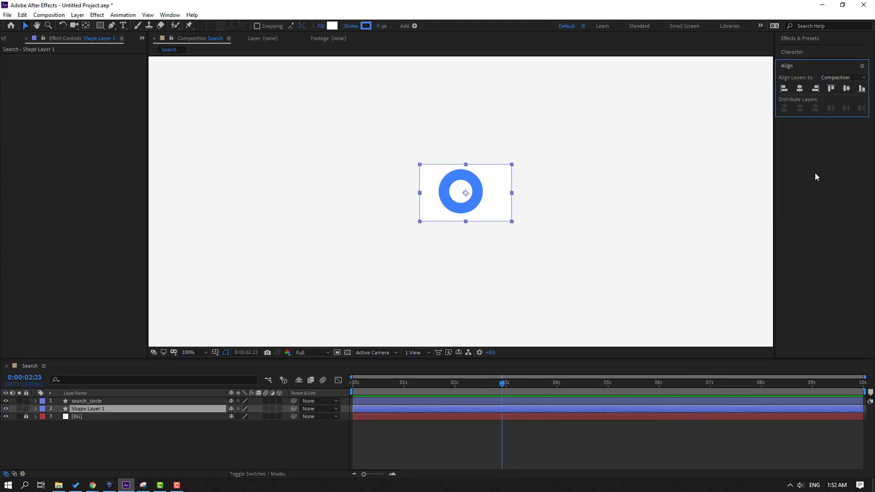
left_click(800, 89)
left_click(847, 89)
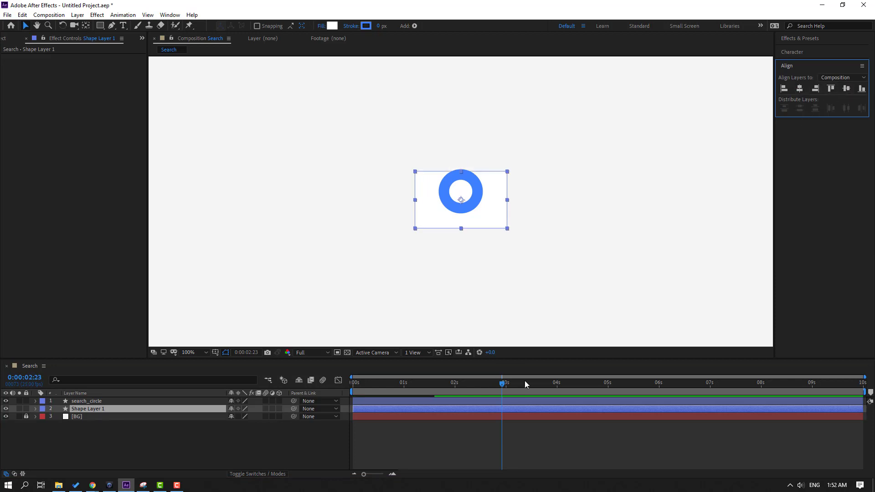
left_click_drag(525, 384, 597, 387)
key("shift+Up")
key("shift+Up")
key("shift+Up")
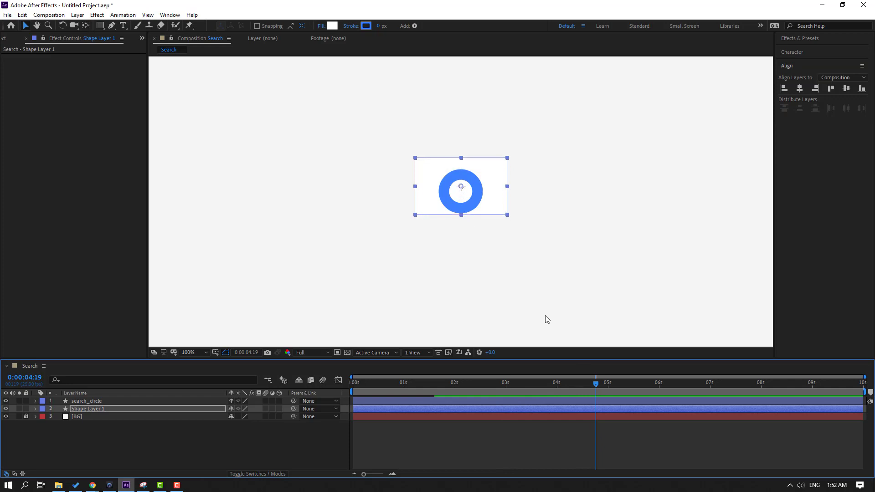
key("shift+Down")
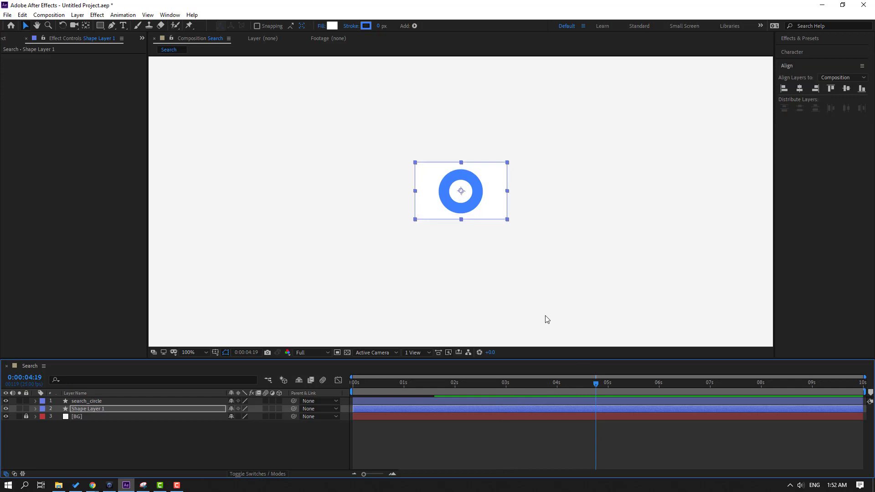
Step: Rename Shape Layer 1 to object_white
left_click(216, 433)
left_click(101, 410)
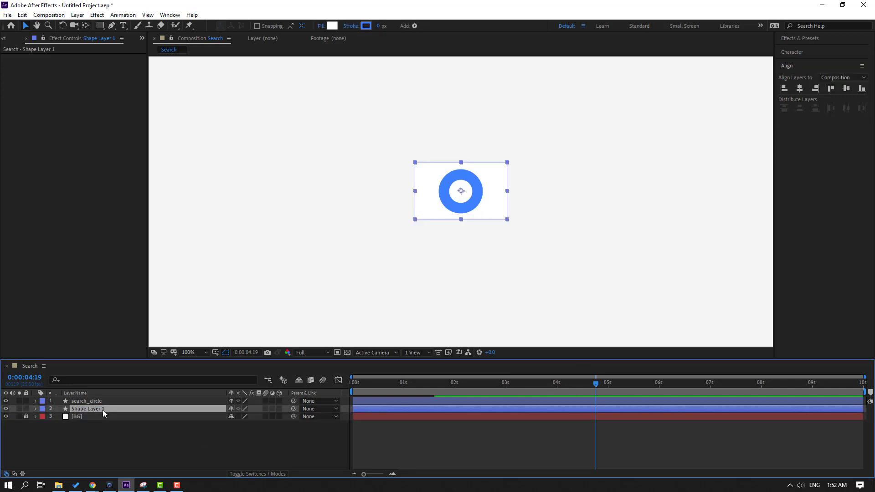
key("Return")
type("object_wh")
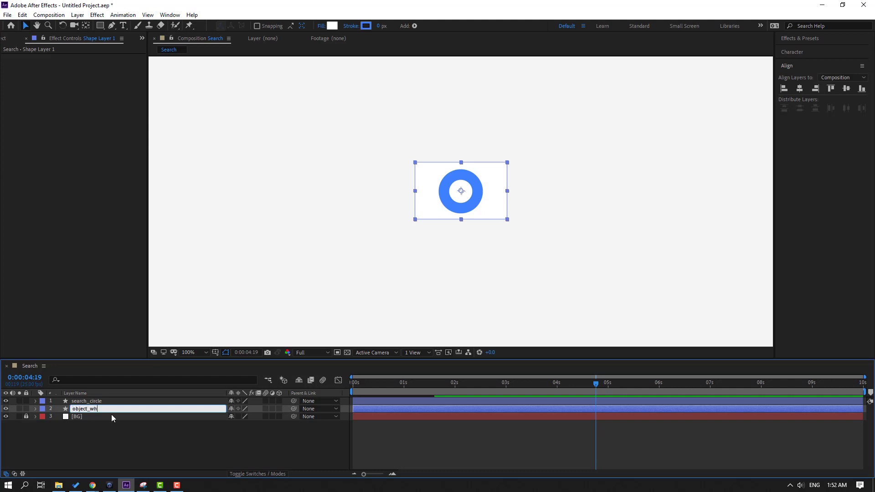
type("ite")
key("Return")
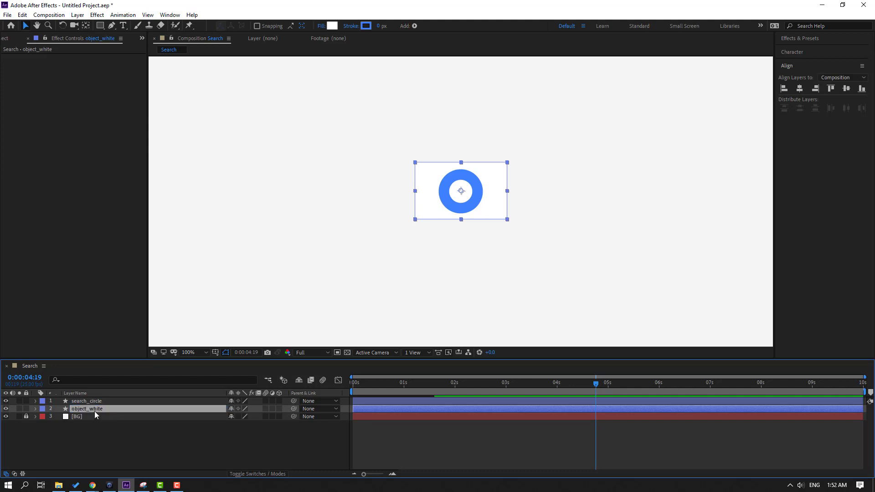
Step: Duplicate object_white and name the copy object_blue
key("ctrl+d")
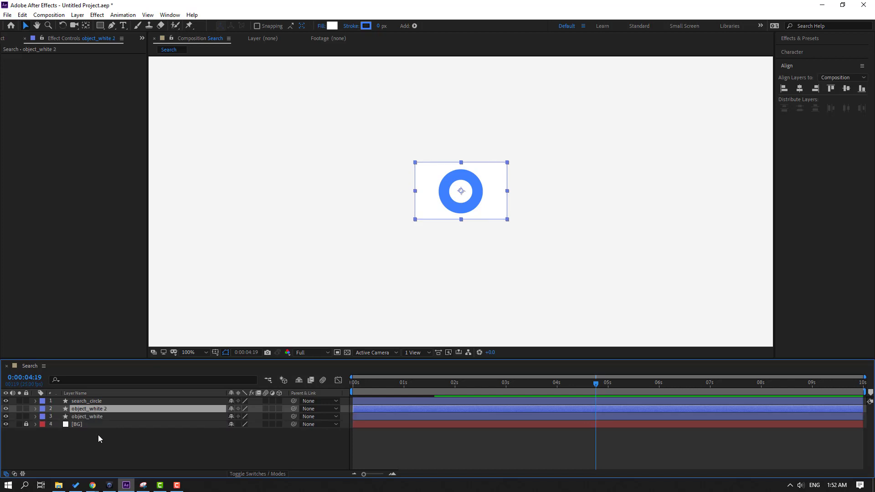
key("Return")
left_click(104, 409)
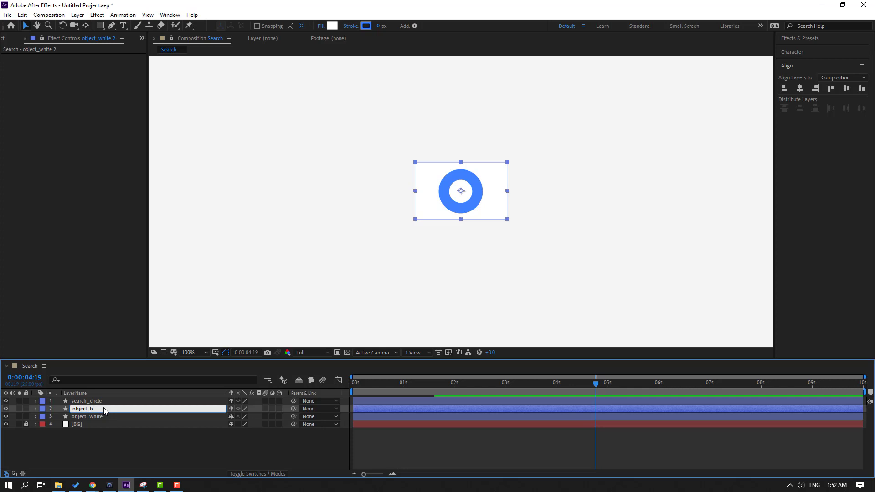
type("blue")
key("Return")
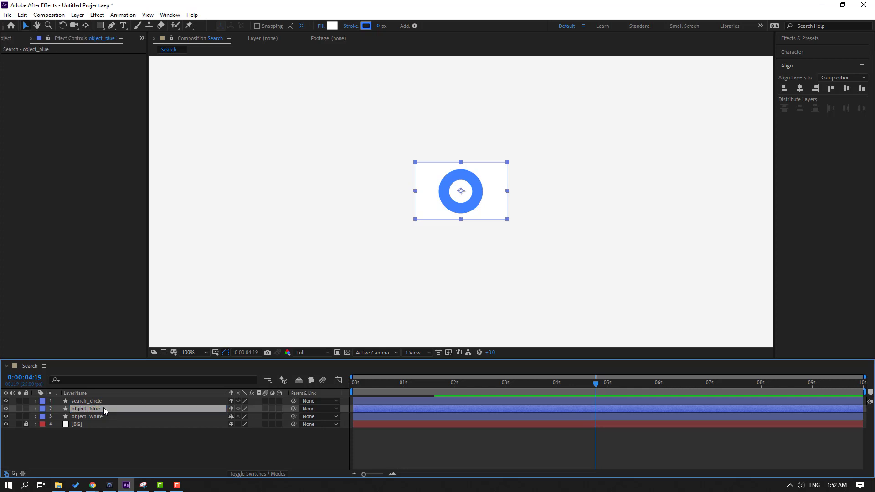
Step: Fill object_blue with the ring's blue, 3F81FF, sampled with the eyedropper
left_click(328, 28)
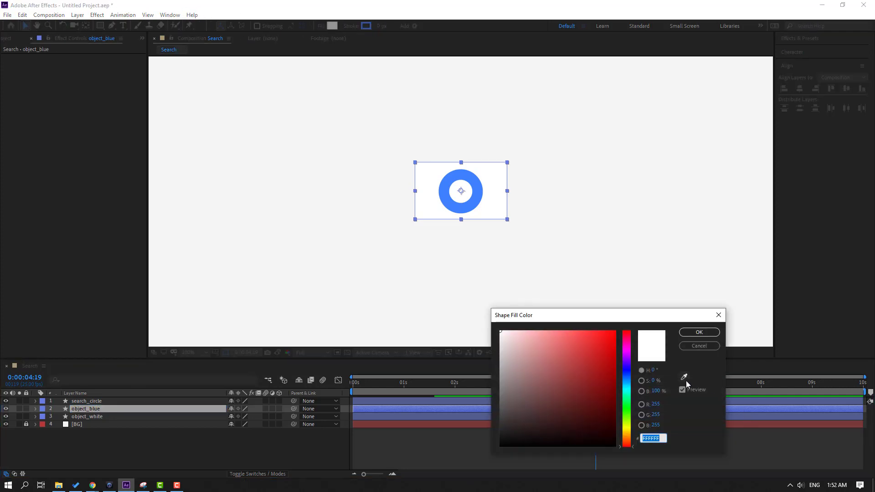
left_click(683, 377)
left_click(462, 177)
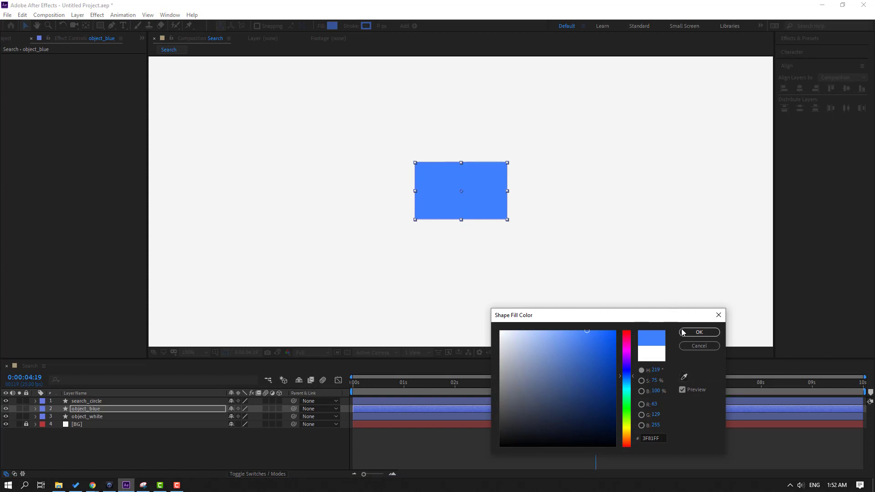
left_click(699, 333)
Step: Move object_blue below object_white in the layer stack
left_click(70, 458)
left_click(82, 409)
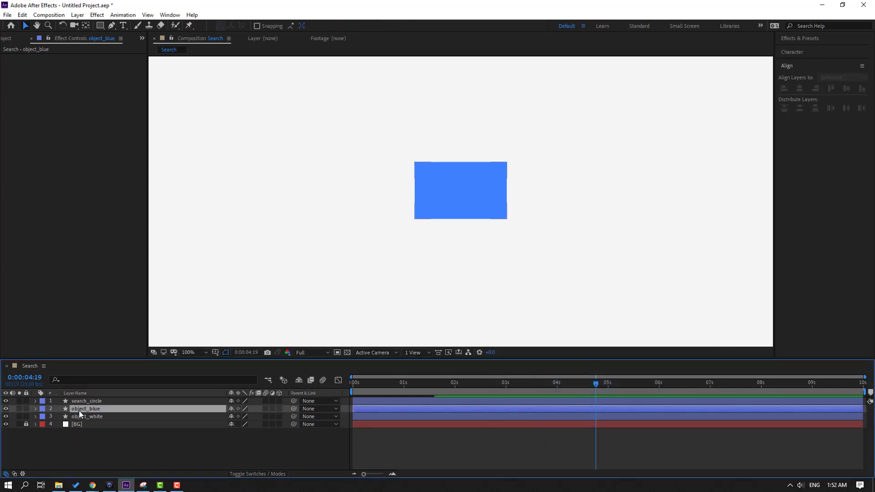
left_click_drag(98, 412, 101, 425)
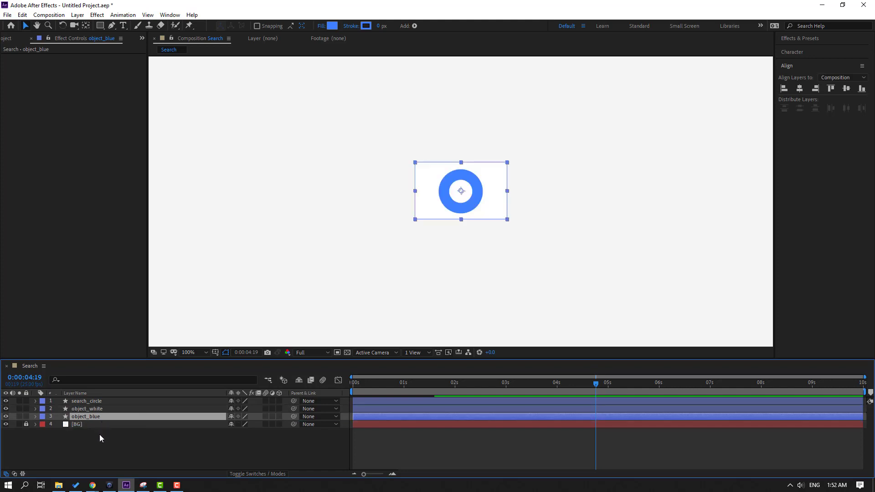
Step: Reveal object_blue's Rectangle Path 1 properties and set its Size width to 0
left_click(35, 417)
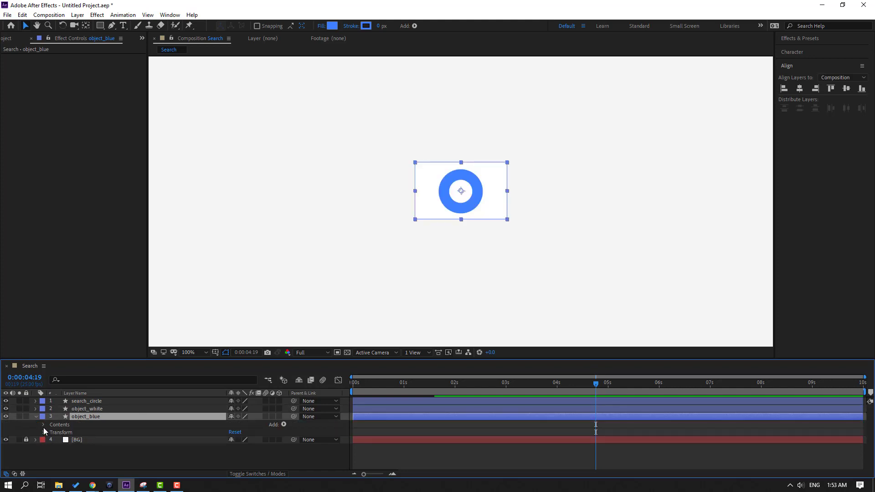
left_click(43, 427)
left_click(50, 433)
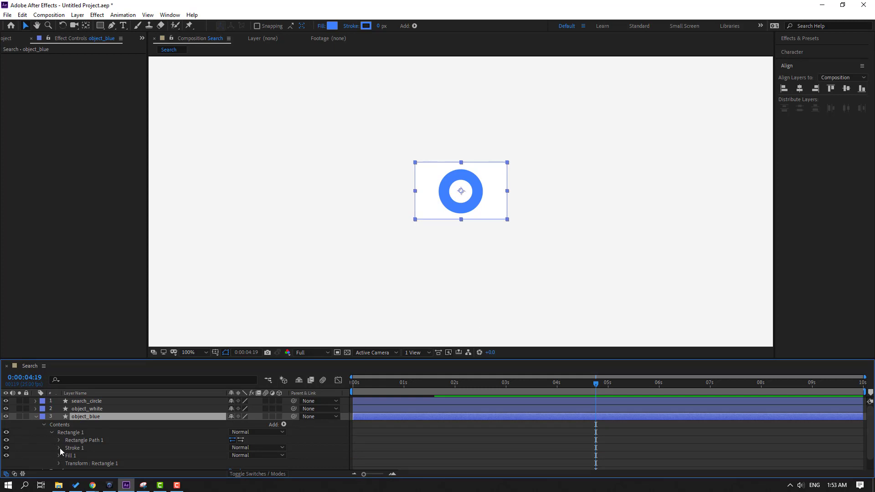
left_click(59, 440)
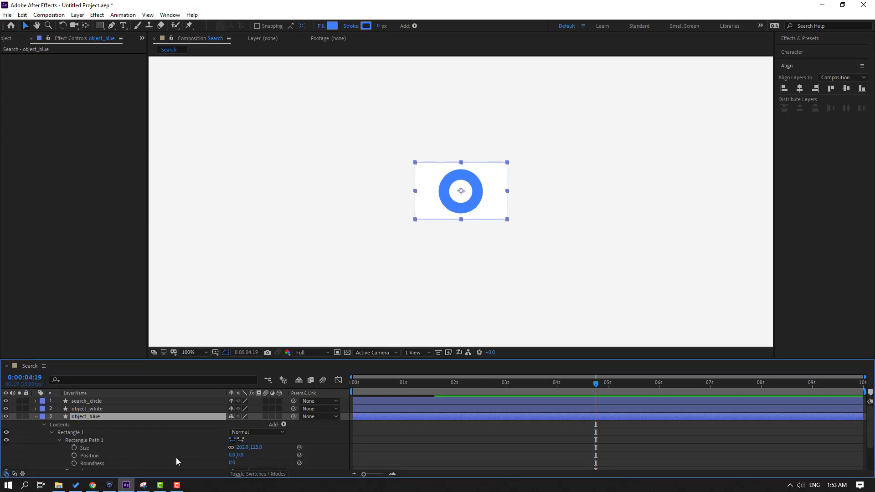
scroll(379, 299, "down", 4)
scroll(460, 343, "up", 2)
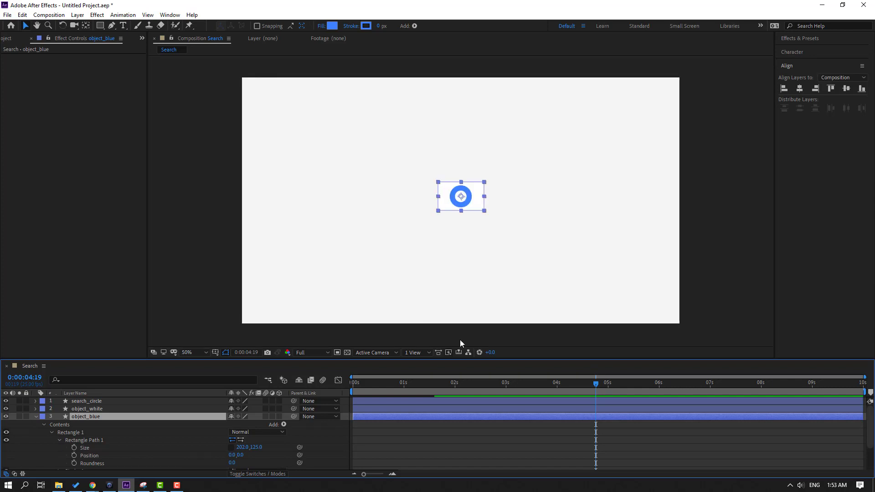
left_click_drag(422, 386, 386, 389)
left_click_drag(242, 452, 223, 453)
left_click(243, 447)
type("0")
key("Return")
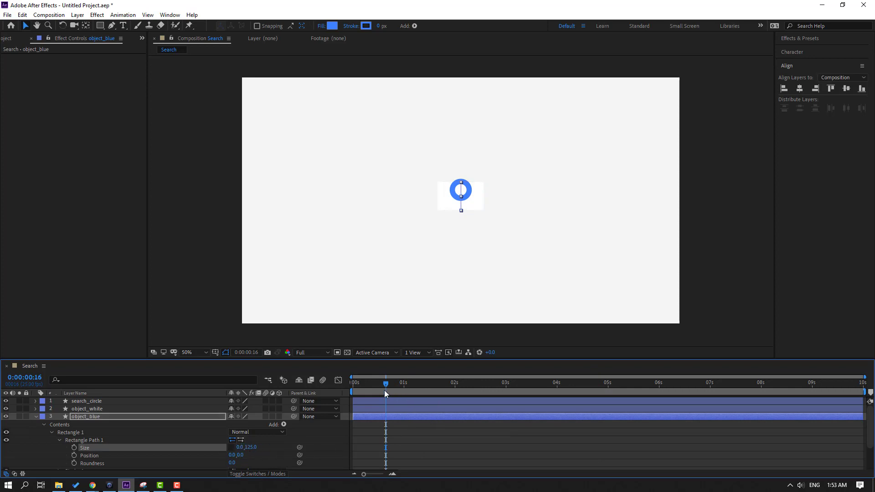
Step: Hide object_white and keyframe Size width from 0 at 0:00:00:14 to about 1093 at 0:00:00:23
left_click_drag(384, 390, 349, 386)
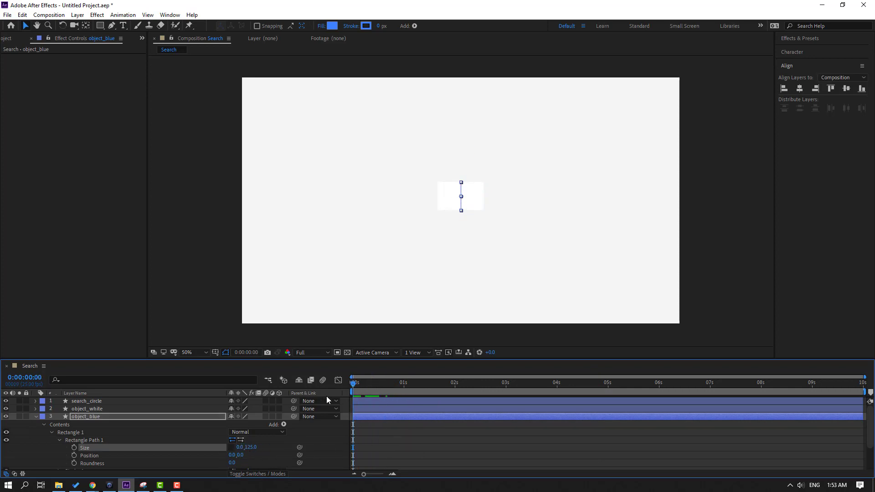
left_click(86, 408)
left_click(6, 408)
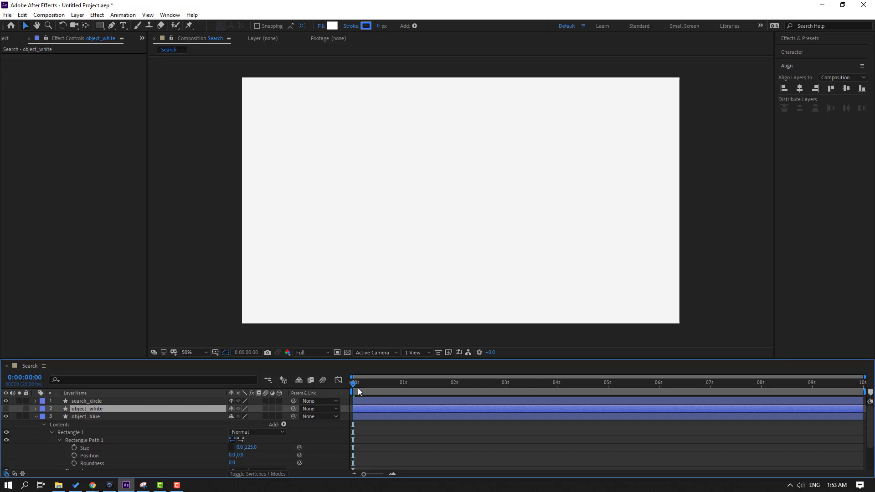
left_click_drag(358, 392, 382, 390)
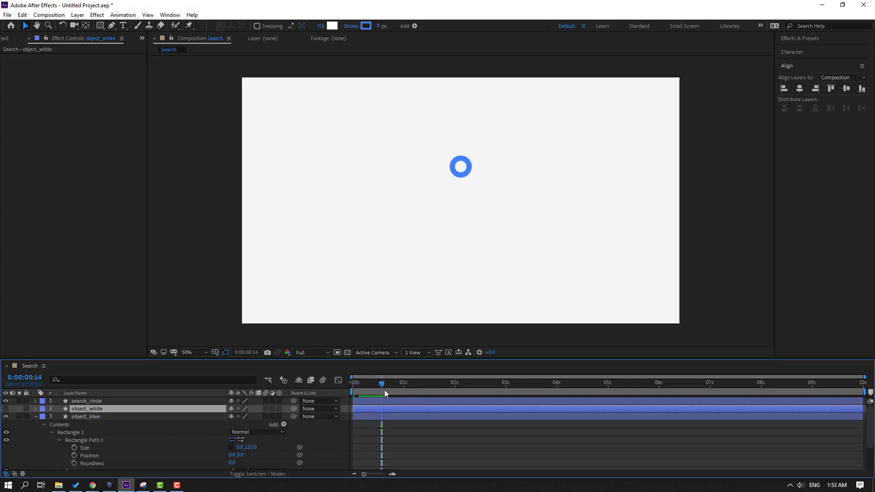
left_click(75, 448)
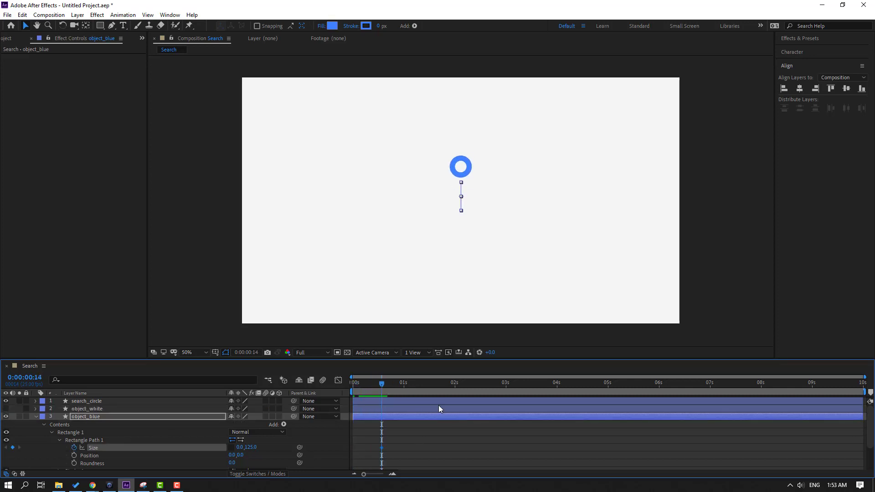
left_click_drag(385, 387, 400, 385)
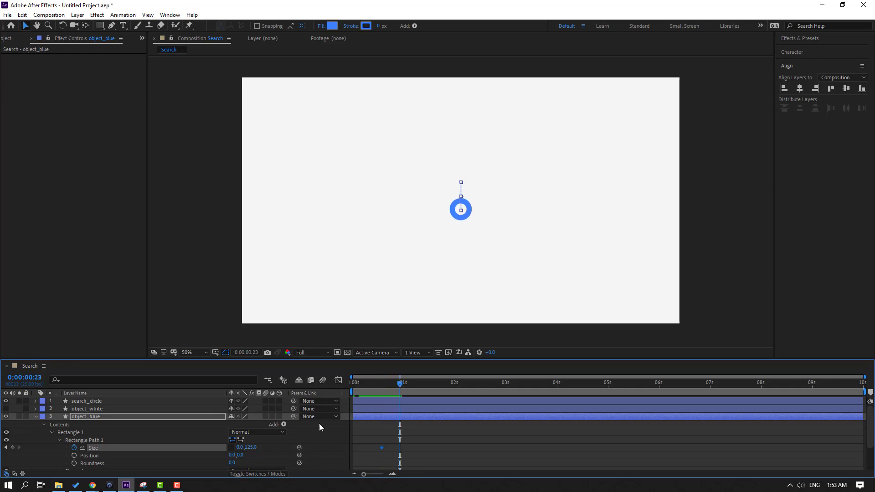
left_click_drag(243, 449, 738, 451)
left_click_drag(357, 381, 435, 391)
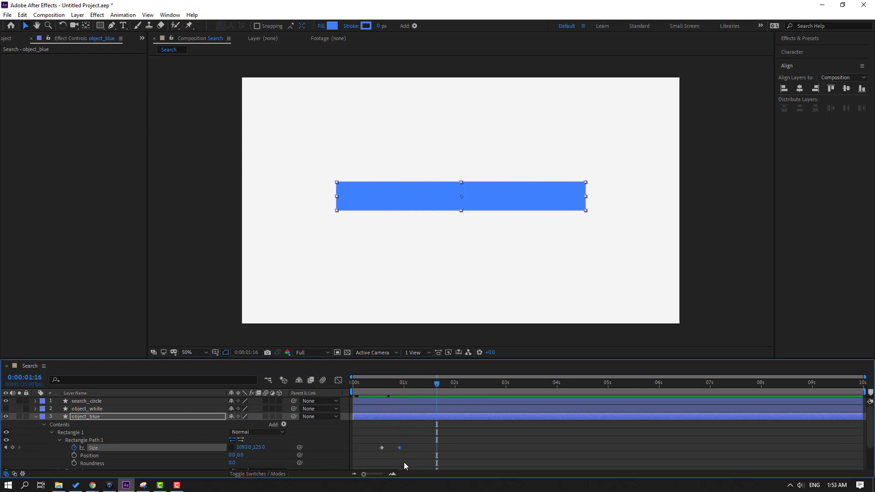
Step: Apply Easy Ease to object_blue's Size keyframes
right_click(382, 448)
mouse_move(420, 441)
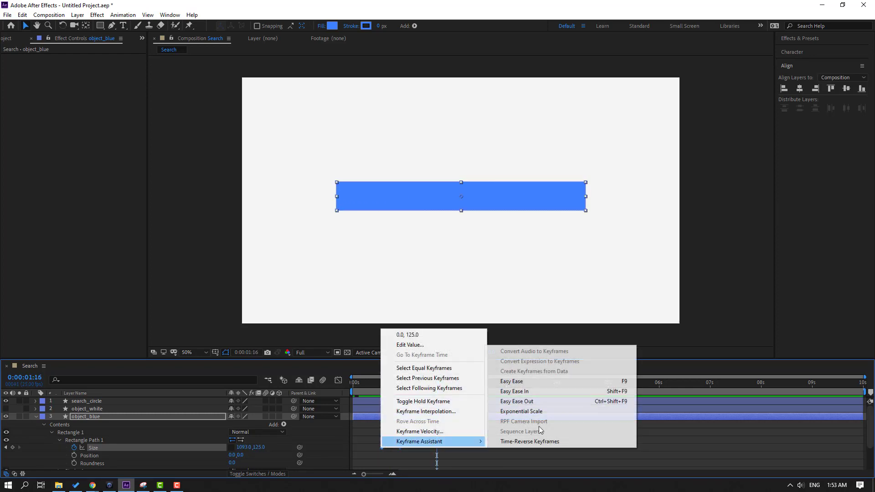
left_click(512, 383)
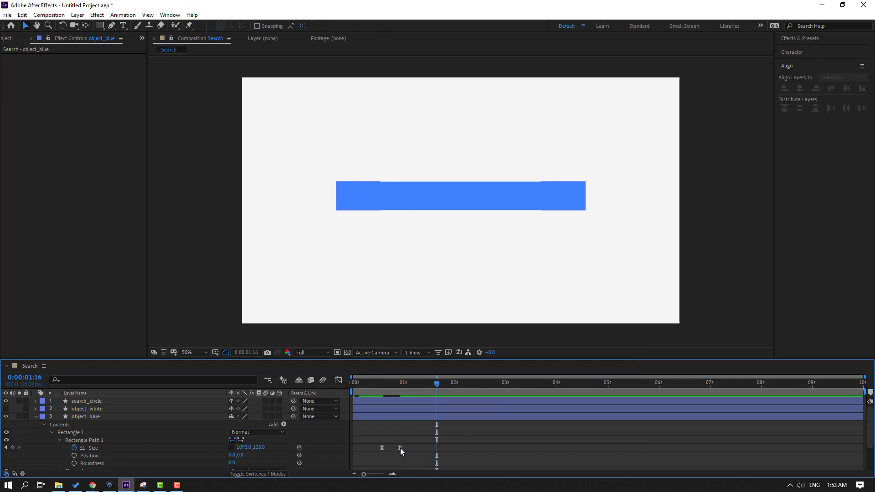
Step: Shift both Size keyframes slightly later so the bar stretches about one second in
left_click_drag(400, 448, 442, 448)
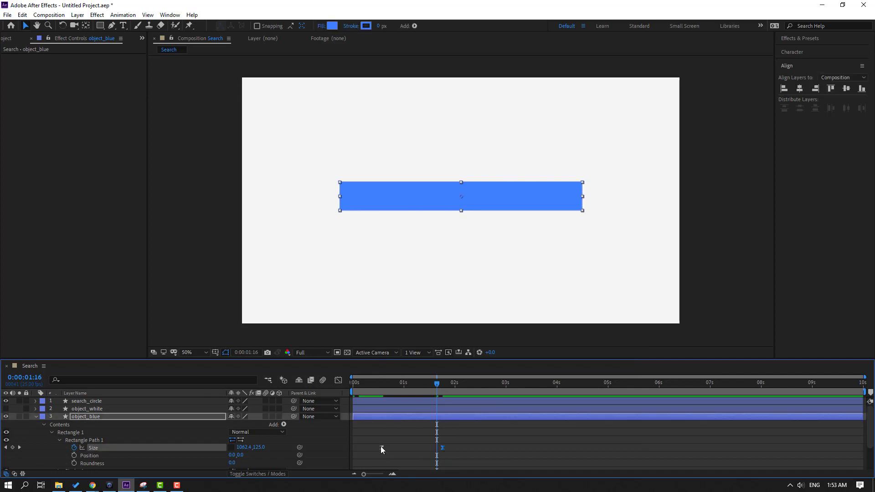
left_click_drag(382, 447, 396, 448)
key("space")
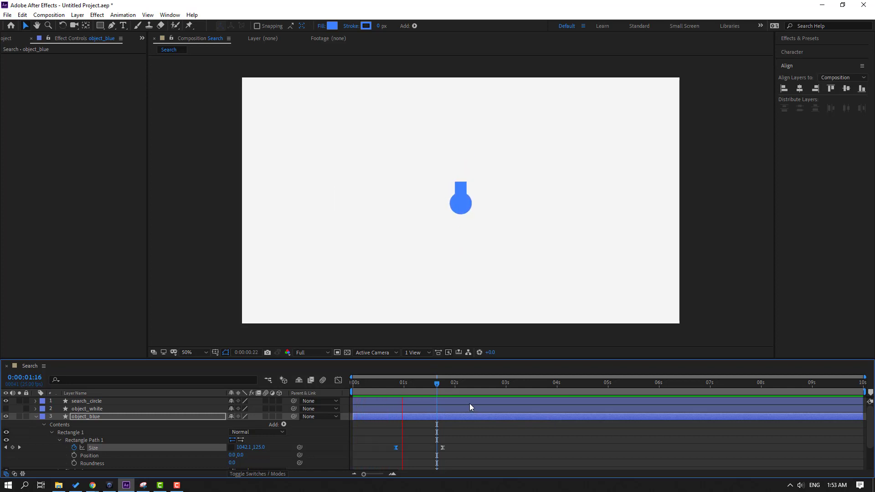
left_click_drag(401, 377, 430, 386)
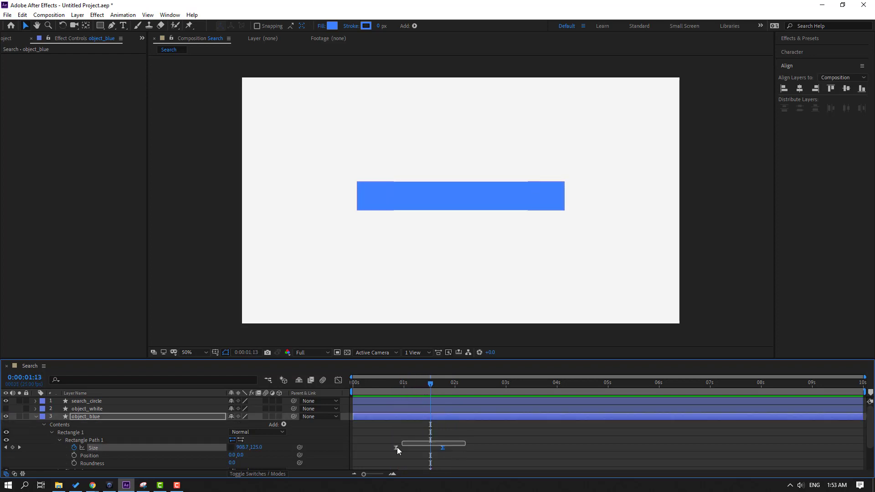
left_click_drag(396, 447, 409, 448)
key("space")
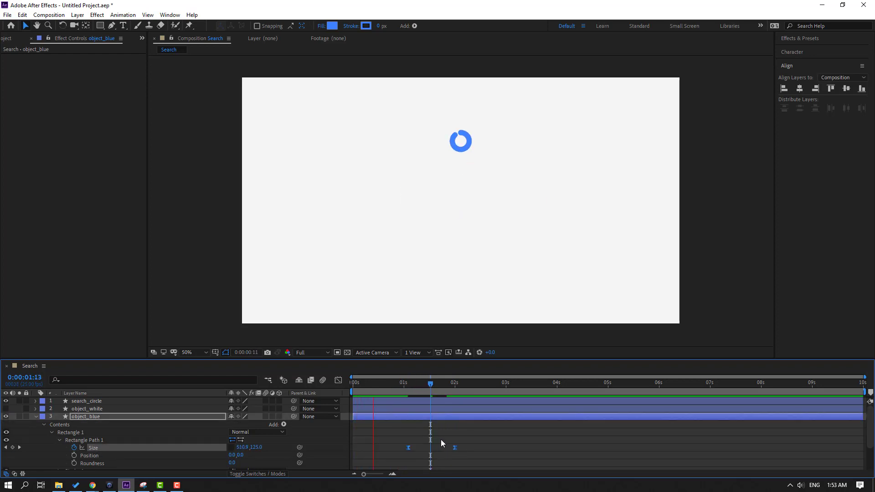
left_click(377, 448)
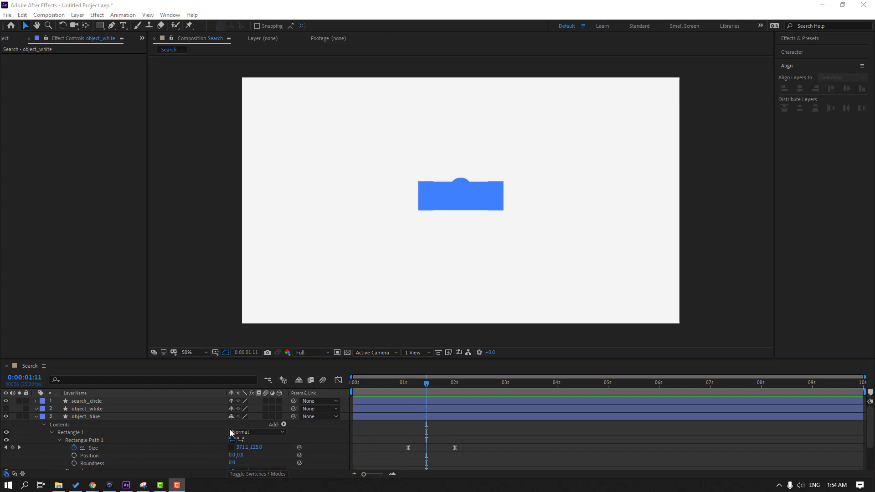
Step: Reveal object_white's Rectangle Path 1 Size and set its height to 0
left_click(92, 410)
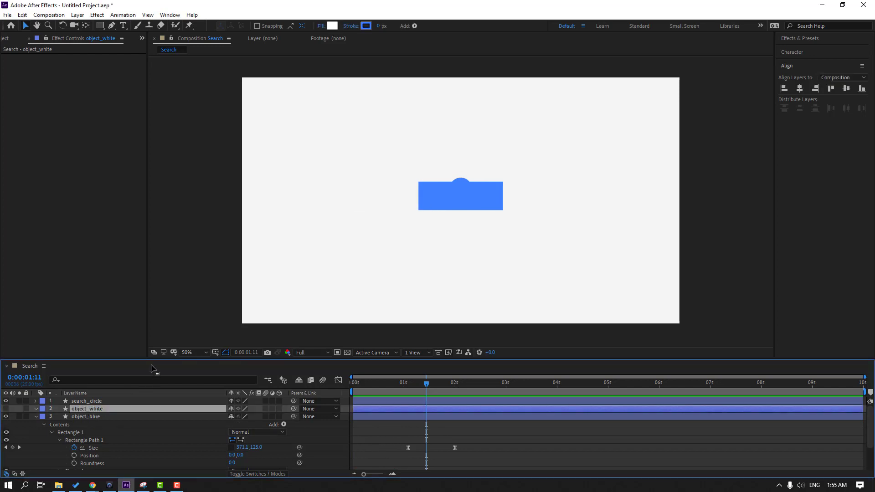
left_click_drag(152, 359, 166, 299)
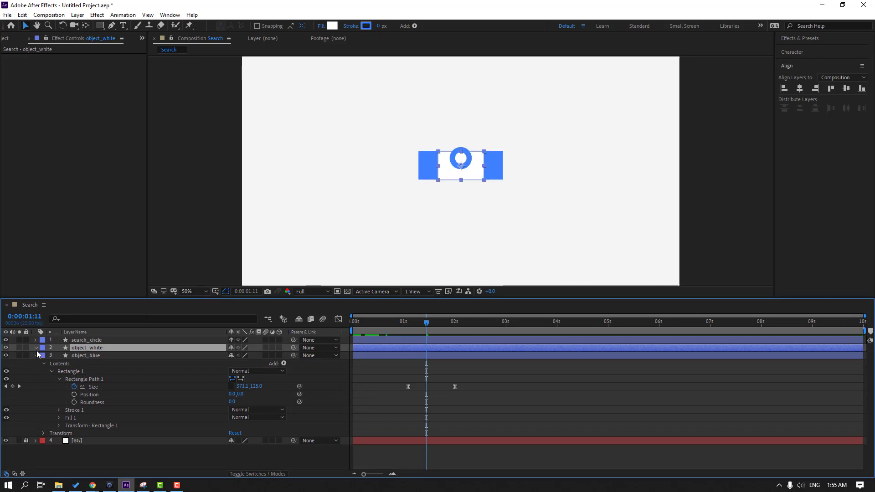
left_click(37, 349)
left_click(51, 363)
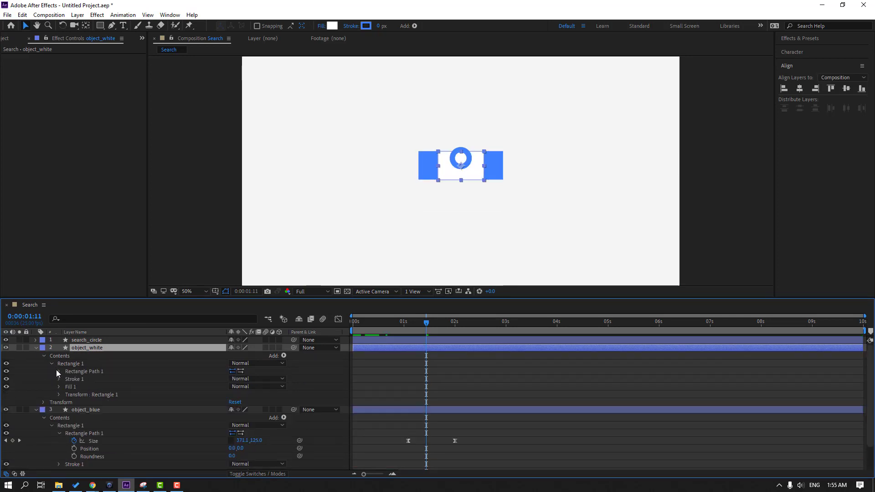
left_click(59, 371)
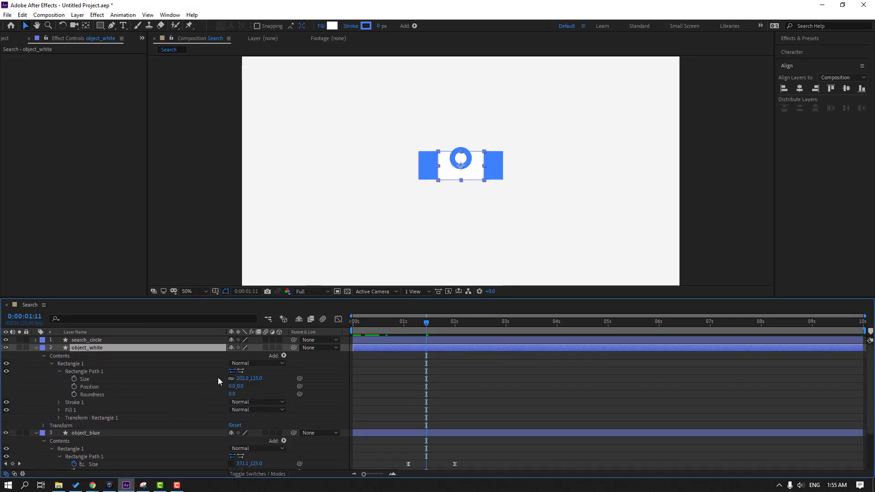
left_click(418, 321)
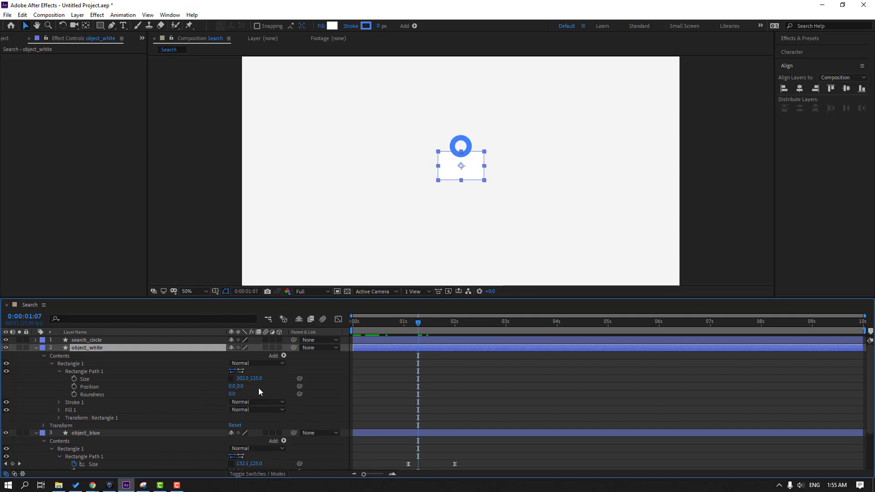
left_click(256, 379)
type("0")
key("Return")
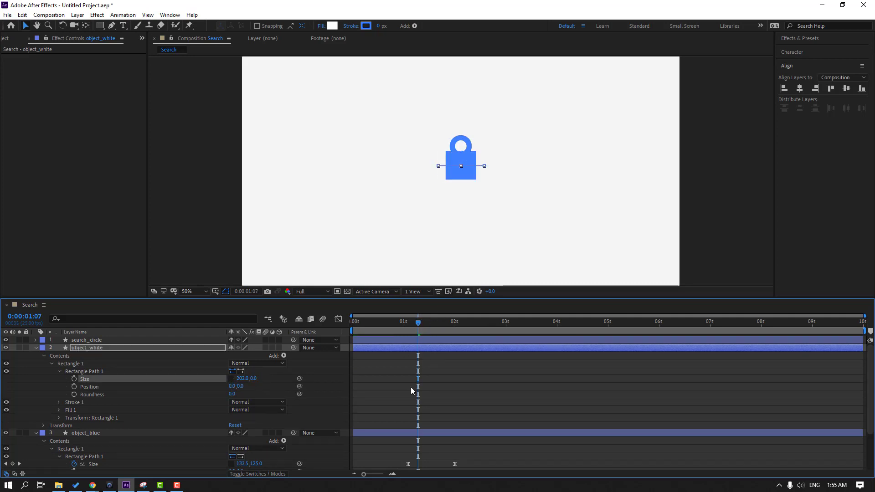
Step: Keyframe the white box's Size height from 0 to about 116 at the 2-second mark
mouse_move(409, 327)
left_mouse_down()
mouse_move(432, 327)
mouse_move(408, 327)
left_mouse_up()
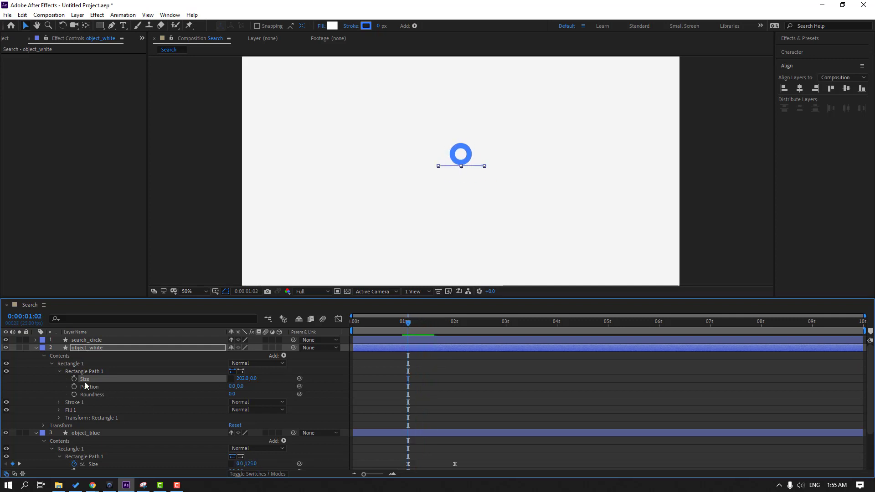
left_click(74, 379)
left_click_drag(410, 323, 455, 328)
left_click_drag(250, 378, 296, 375)
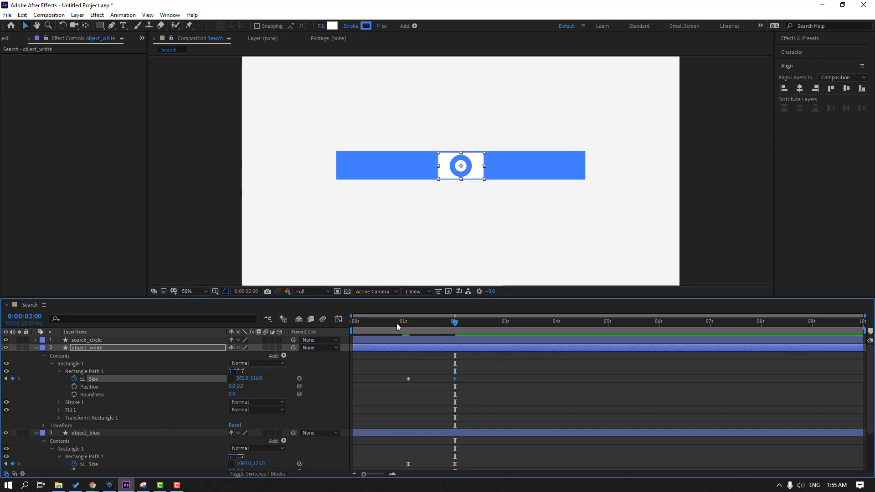
left_click_drag(396, 323, 463, 326)
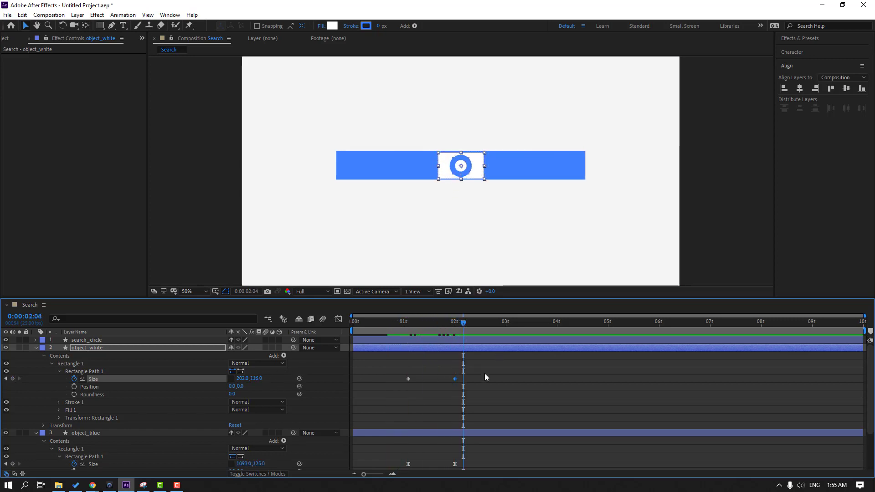
left_click_drag(495, 372, 409, 378)
Step: Apply Easy Ease to the white box's two Size keyframes and preview
right_click(409, 378)
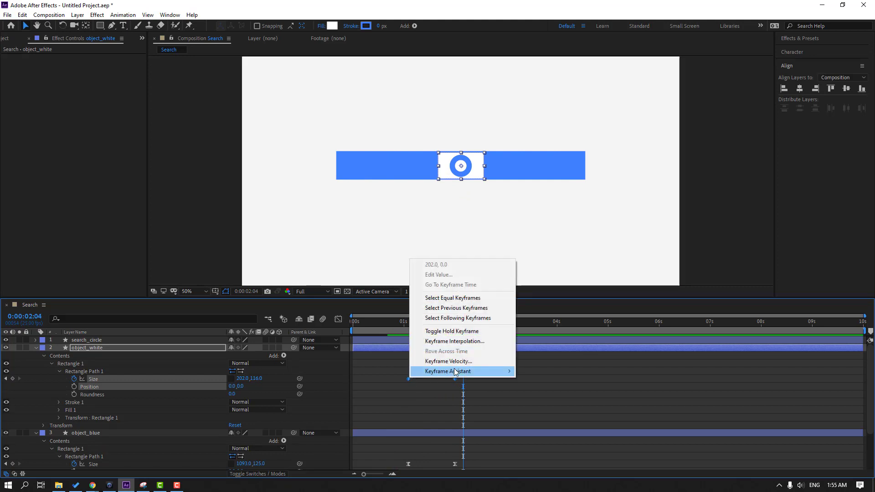
mouse_move(454, 370)
left_click(562, 400)
left_click(562, 392)
key("space")
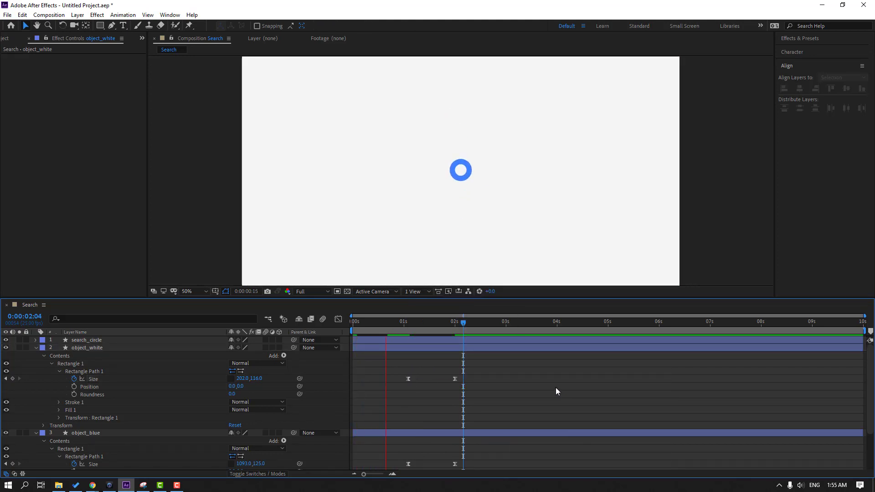
scroll(479, 264, "down", 2)
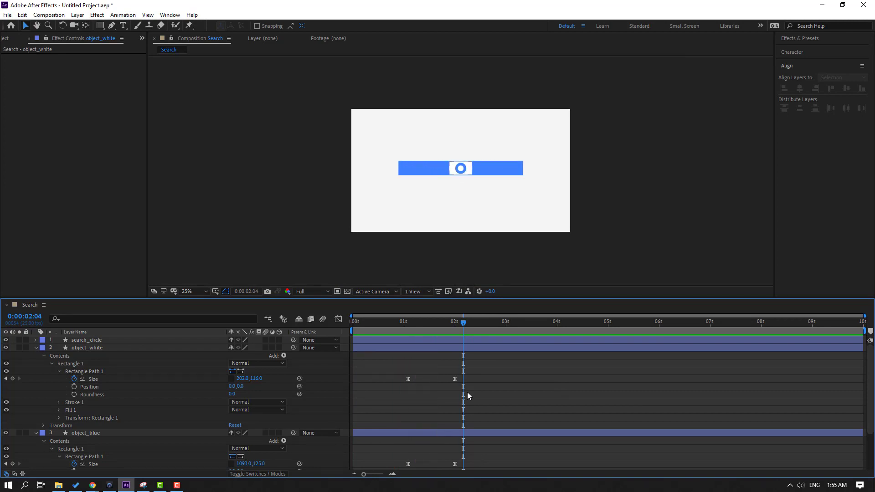
Step: Shift both layers' Size keyframes slightly earlier and replay the preview
left_click_drag(477, 372, 393, 467)
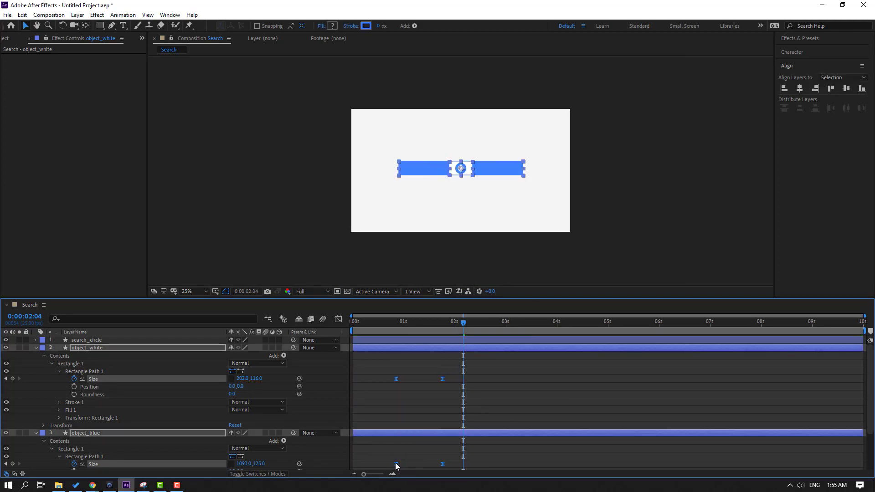
left_click(463, 408)
key("space")
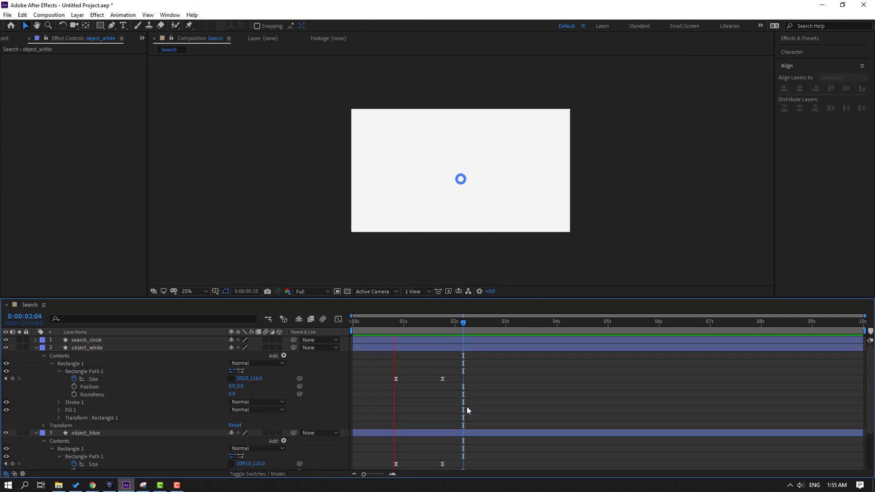
key("period")
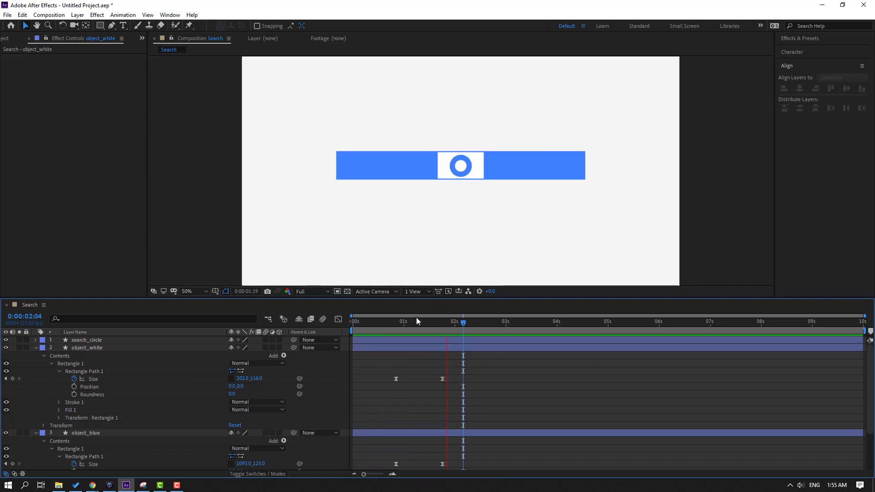
left_click_drag(388, 321, 406, 322)
left_click_drag(461, 373, 386, 386)
Step: Skew the white box's Size speed curve toward the start in the Graph Editor
left_click(338, 319)
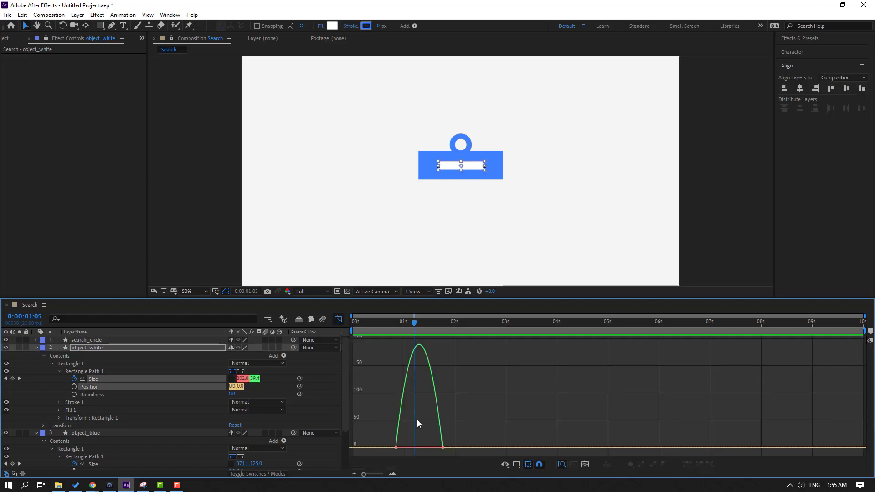
left_click(440, 447)
left_click_drag(438, 450, 407, 445)
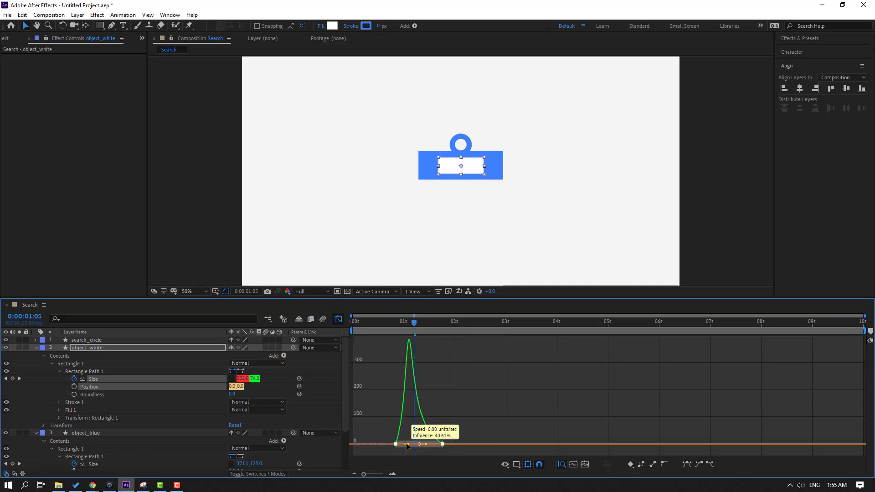
key("space")
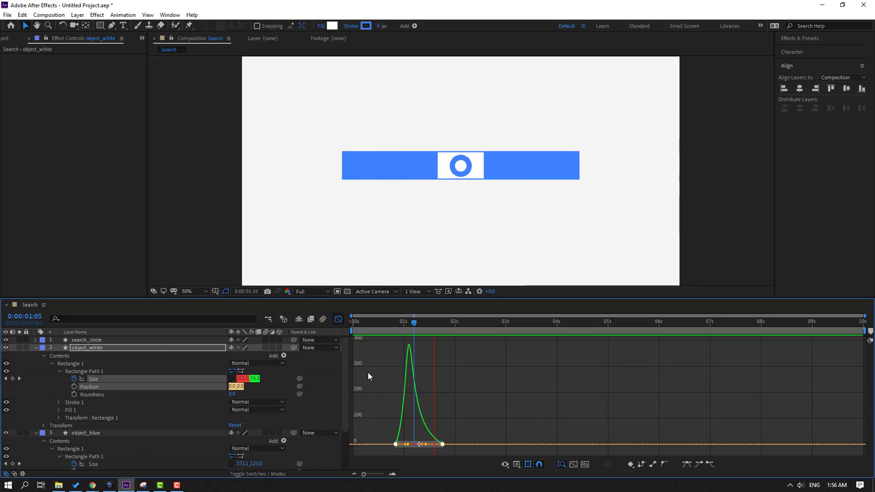
key("shift+F3")
Step: Skew the blue bar's Size speed curve early, spiking near 2500 units/sec
left_click_drag(474, 449, 386, 457)
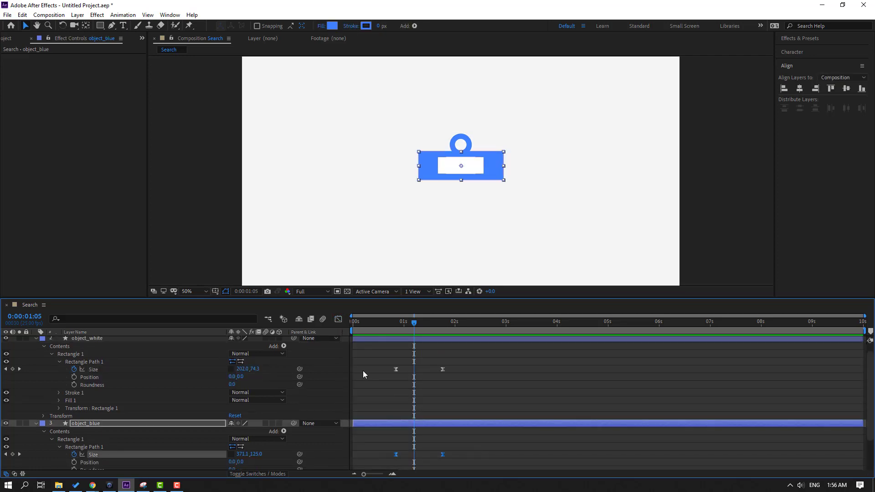
left_click(340, 320)
left_click(438, 446)
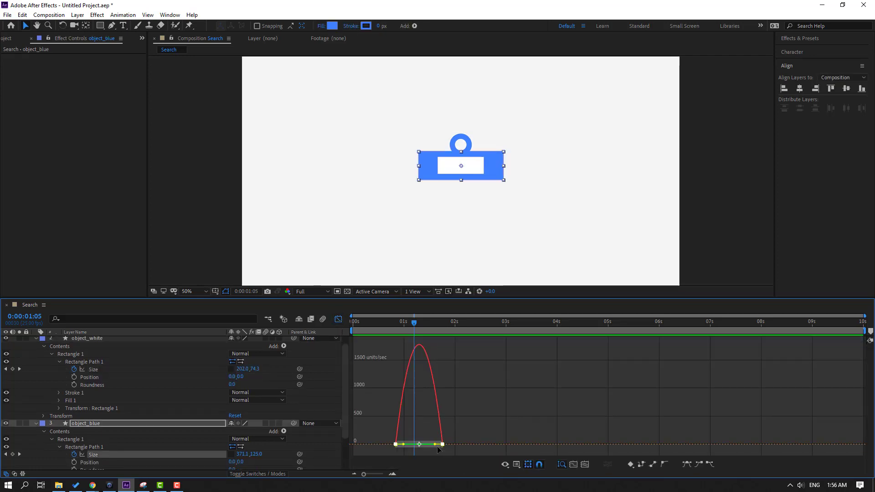
left_click_drag(433, 445, 426, 445)
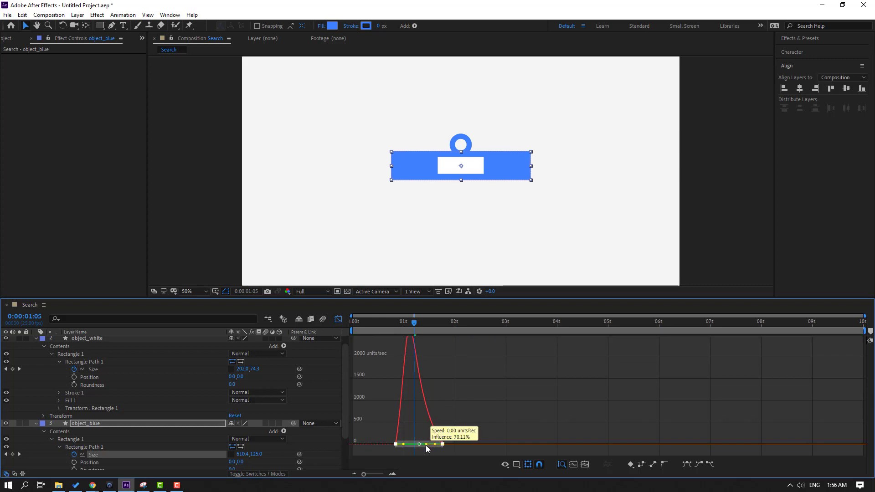
key("space")
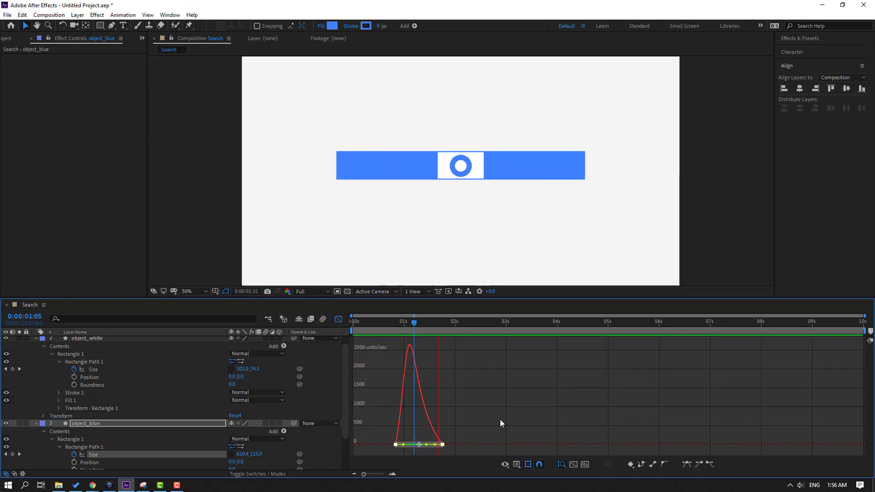
key("space")
key("comma")
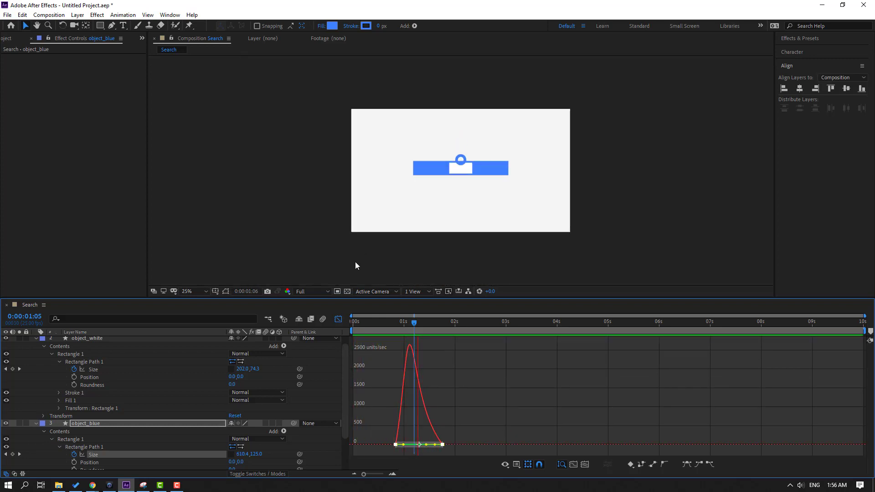
left_click(338, 321)
left_click_drag(414, 323, 436, 327)
Step: Keyframe object_white's Position at 1:15 and slide it right to X 1380 by 2:06
scroll(153, 382, "up", 1)
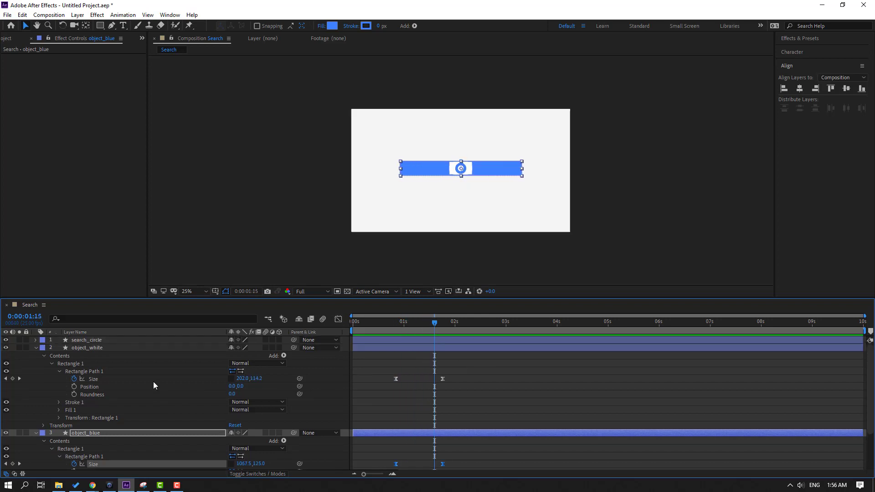
left_click(86, 349)
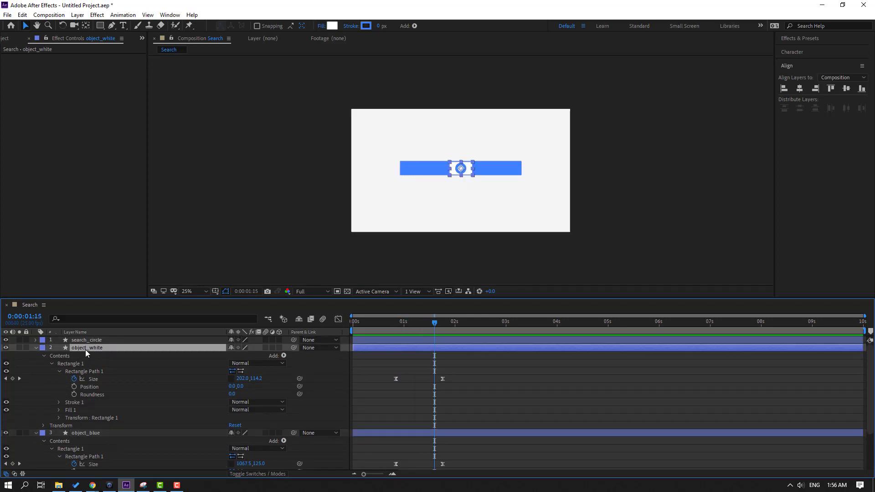
left_click(89, 340, "shift")
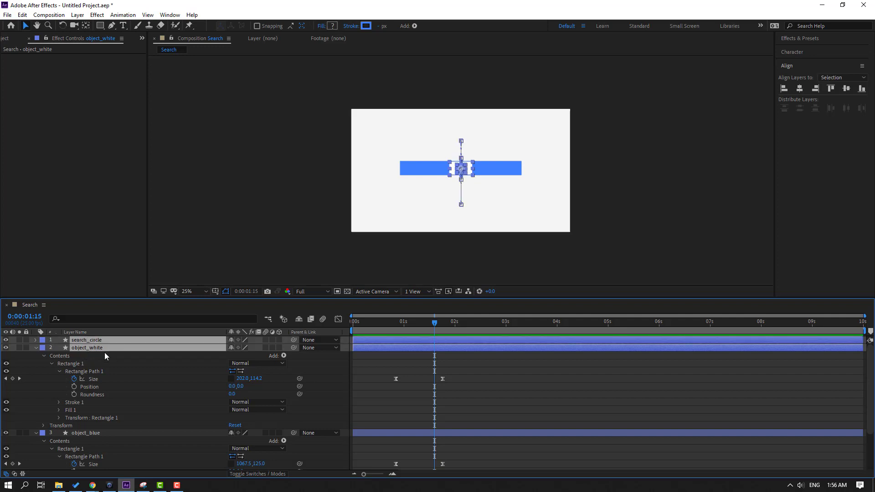
key("p")
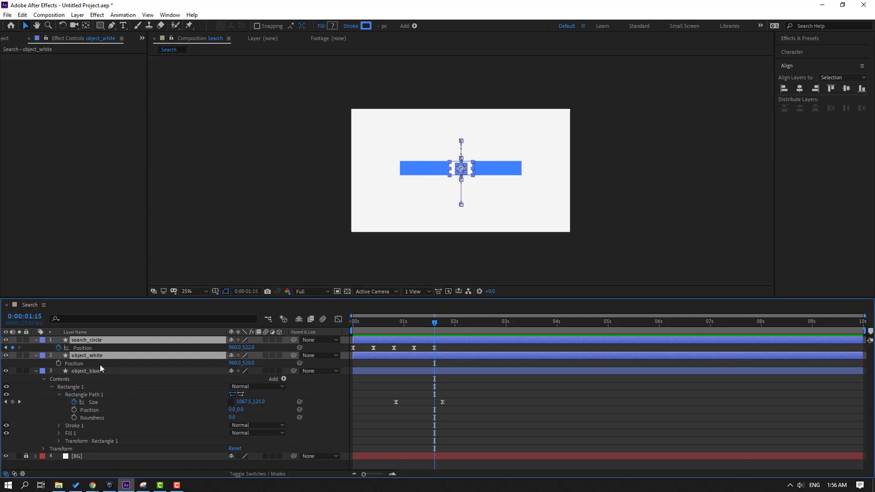
left_click(87, 357)
left_click(58, 364)
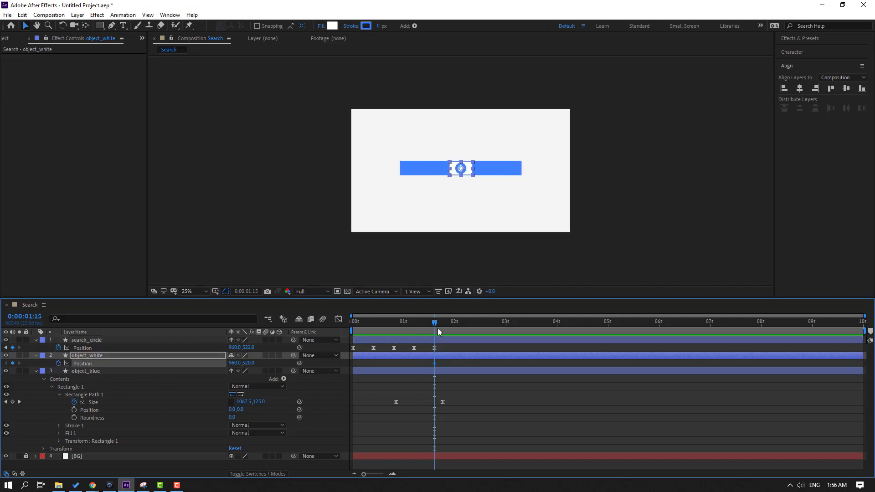
left_click_drag(436, 324, 467, 324)
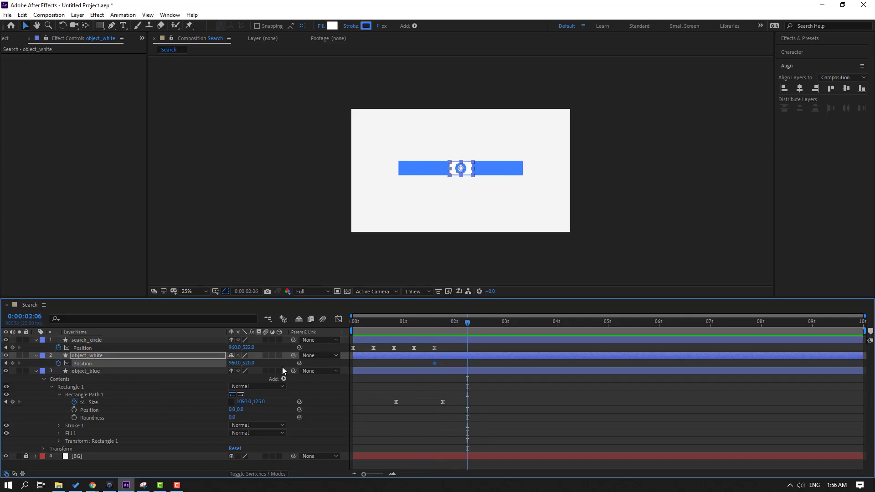
left_click_drag(232, 364, 424, 364)
key("period")
key("period")
key("period")
key("period")
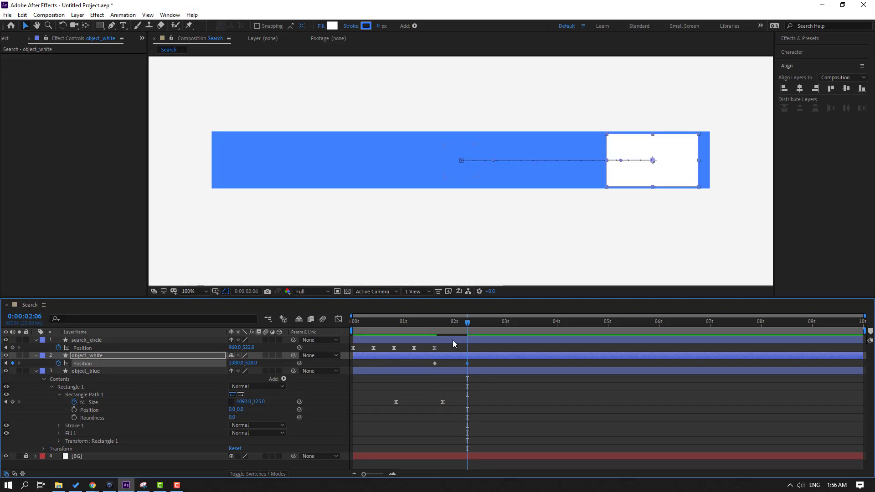
Step: Keyframe search_circle's Position at 1:17 and move it into the white box (X 1385) at 2:06
left_click(90, 342)
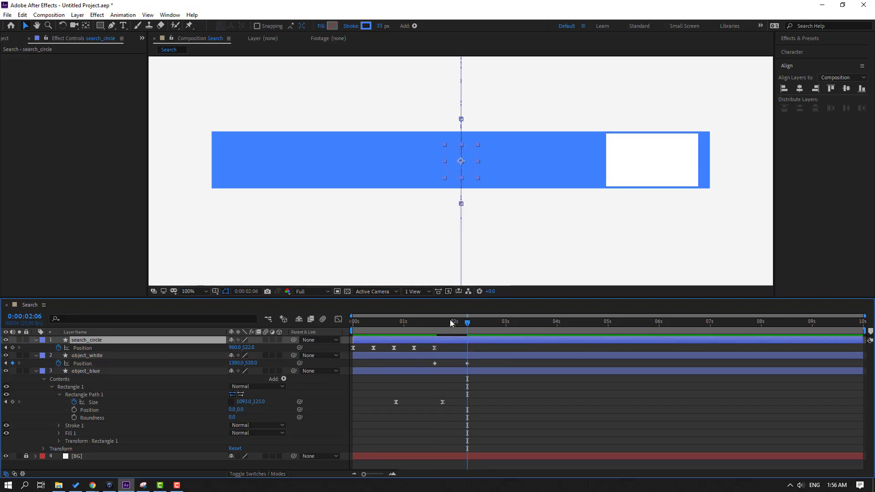
left_click_drag(451, 324, 439, 324)
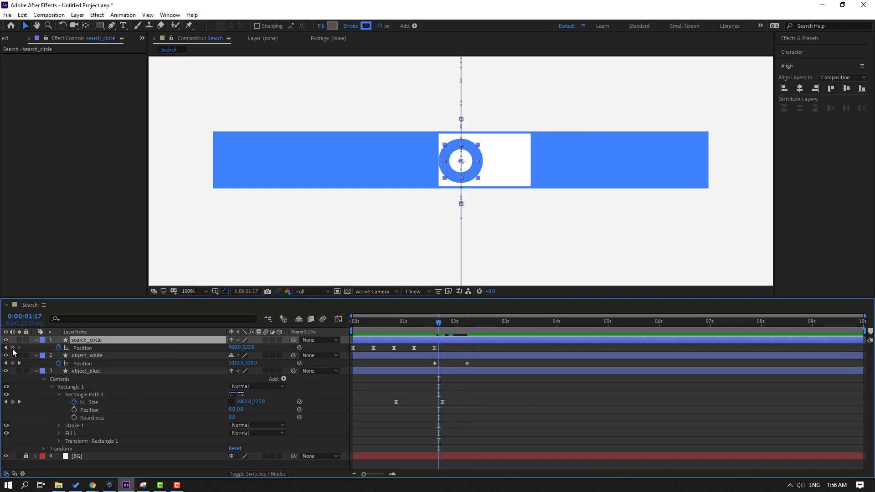
left_click(12, 348)
left_click_drag(440, 324, 470, 329)
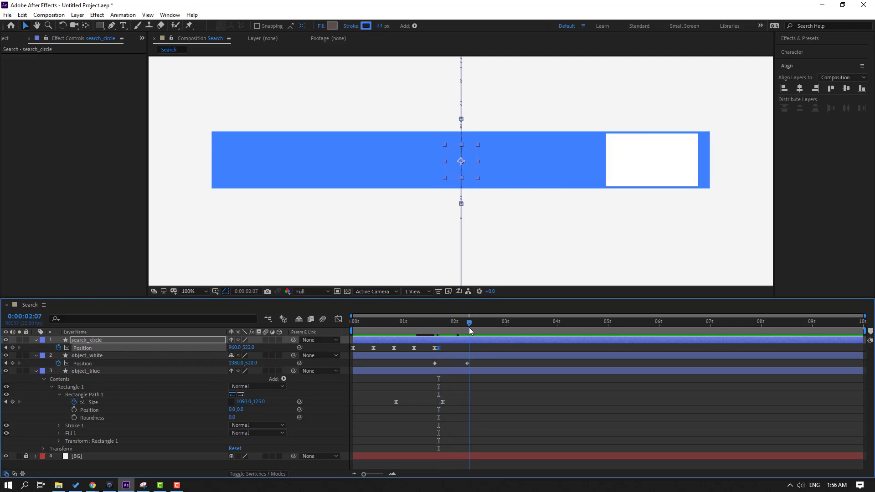
left_click_drag(237, 349, 427, 344)
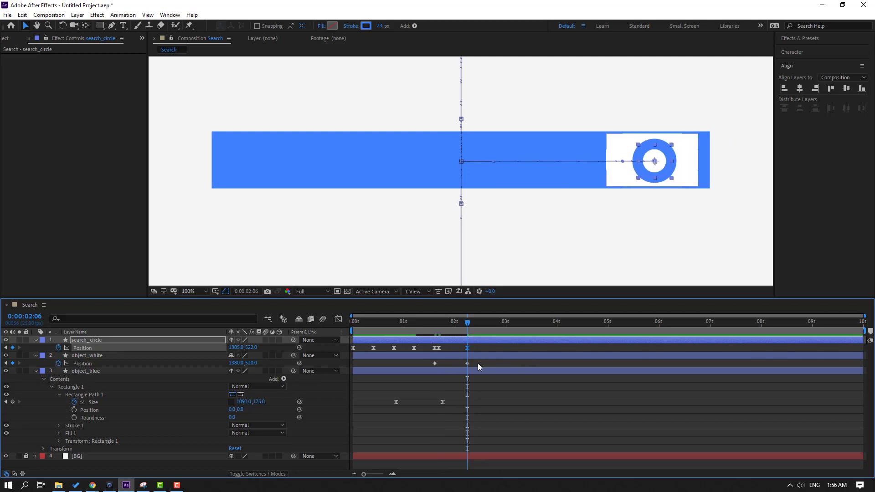
Step: Apply Easy Ease to object_white's Position keyframe and preview the result
left_click(435, 364)
right_click(435, 364)
mouse_move(515, 356)
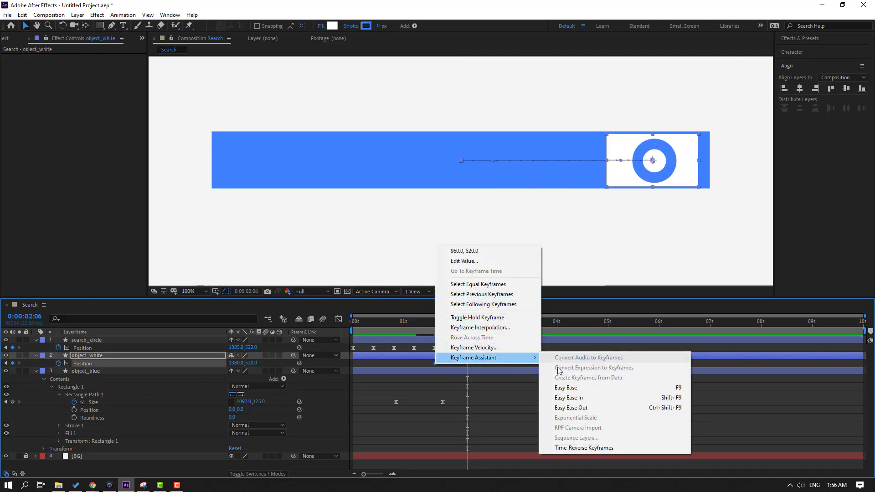
left_click(570, 385)
key("space")
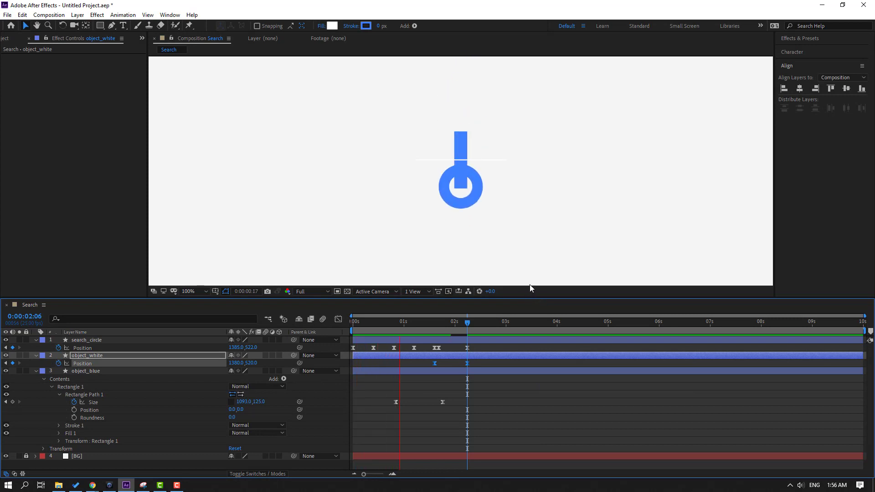
key("space")
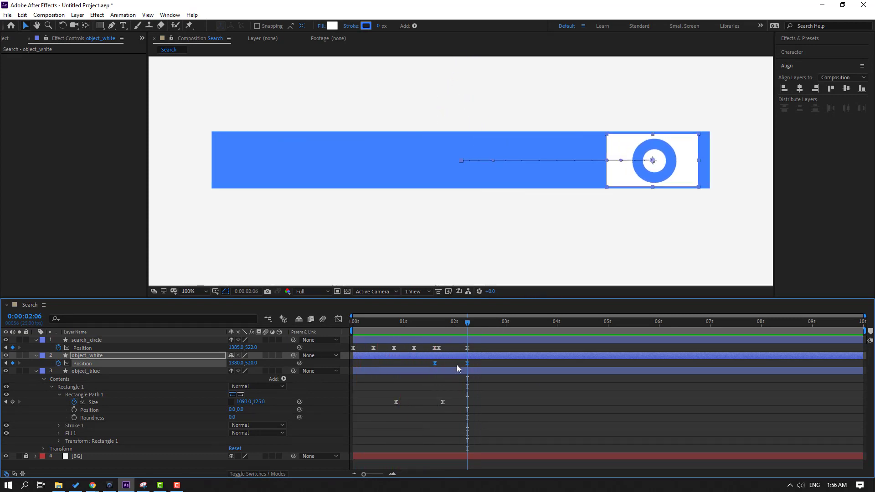
Step: Sharpen the white box's Position speed spike to near 2500 px/sec, previewing from about 1.4 s
left_click(338, 319)
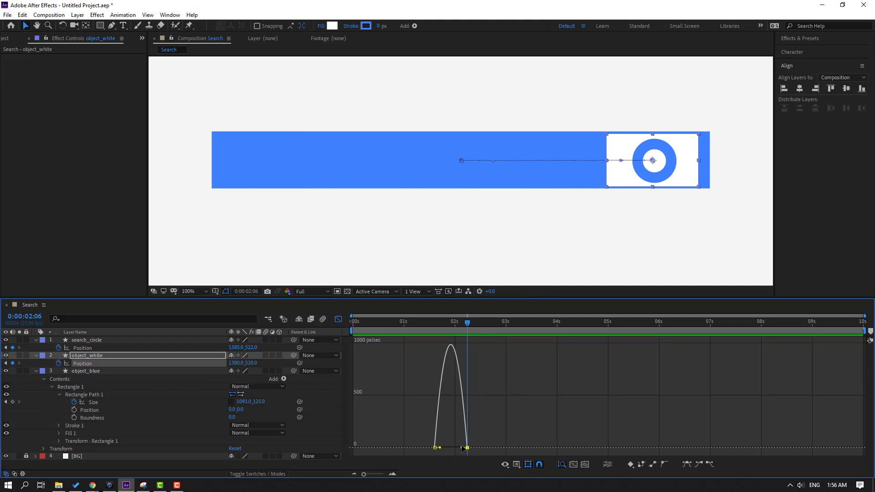
left_click_drag(463, 448, 451, 448)
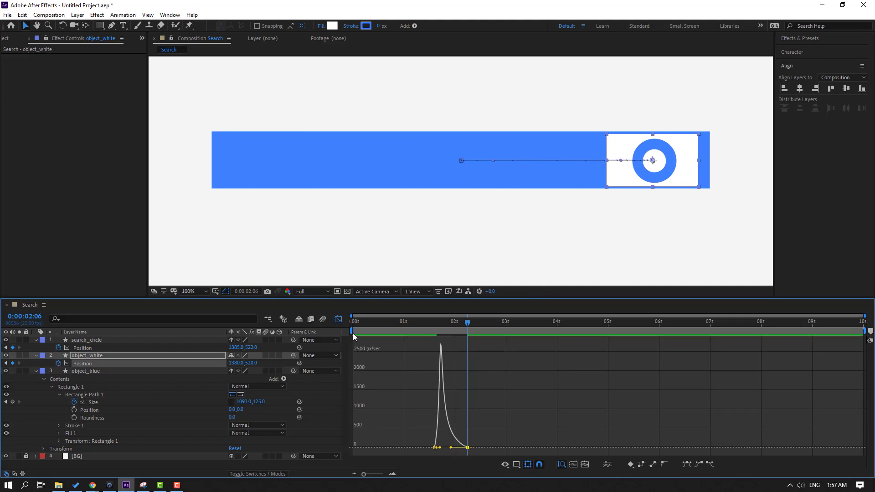
left_click_drag(354, 336, 428, 343)
key("space")
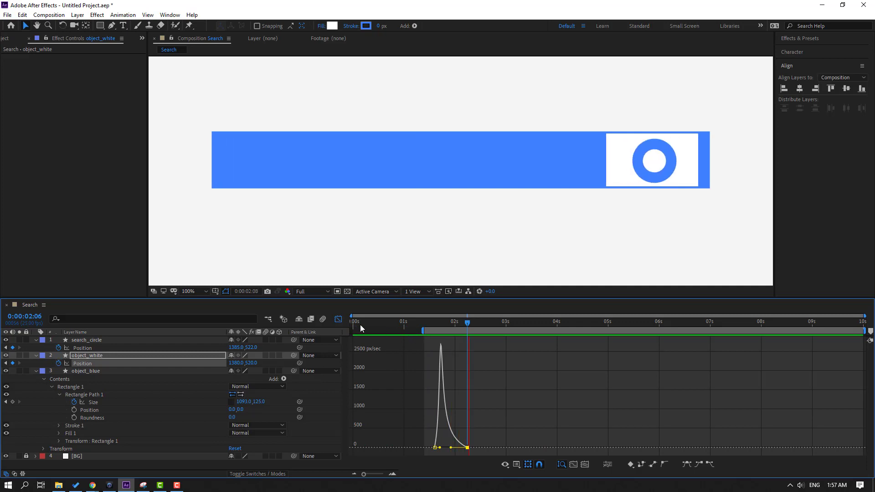
key("space")
Step: Move the box's and circle's end Position keyframes later to about 3 seconds
left_click(338, 319)
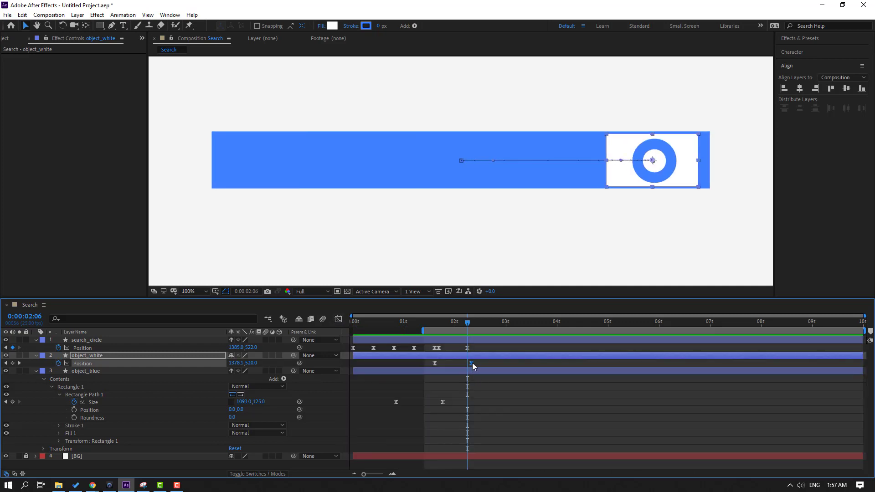
left_click_drag(472, 365, 523, 364)
key("space")
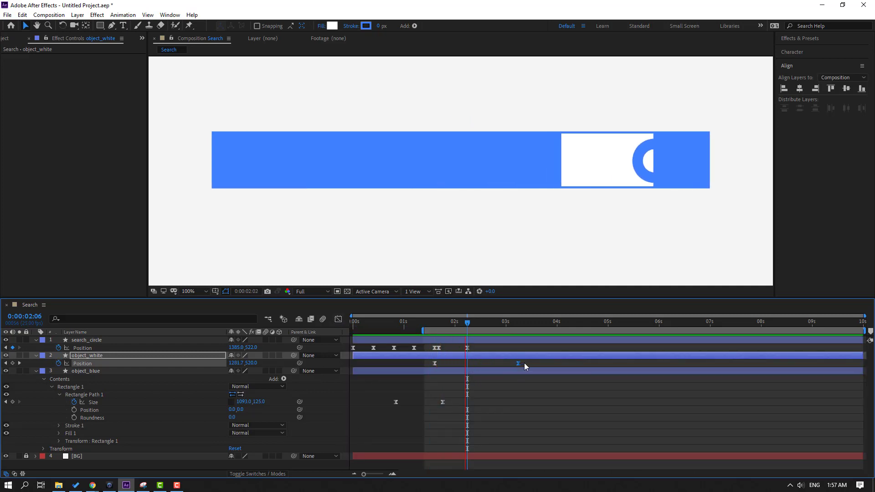
key("space")
left_click_drag(467, 348, 516, 354)
Step: Drag the speed-curve influence handles of search_circle's last Position keyframe for a long, gentle ease-in, previewing it
left_click(338, 319)
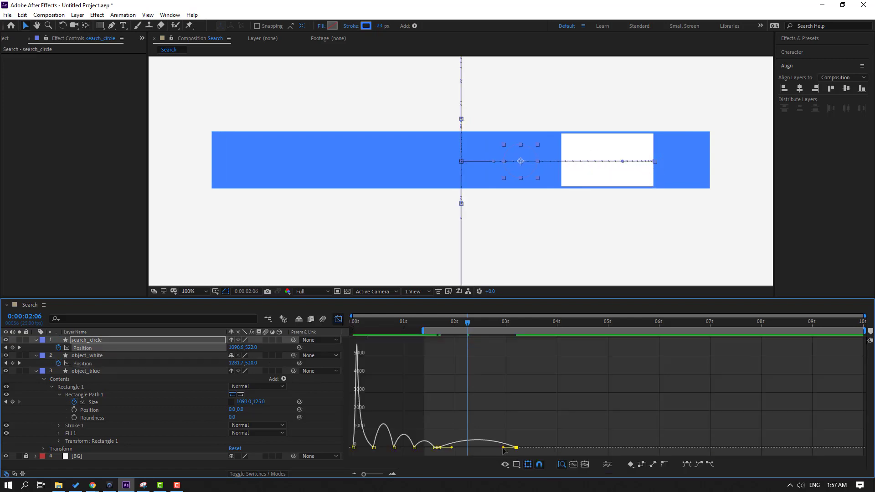
left_click_drag(504, 450, 512, 451)
key("space")
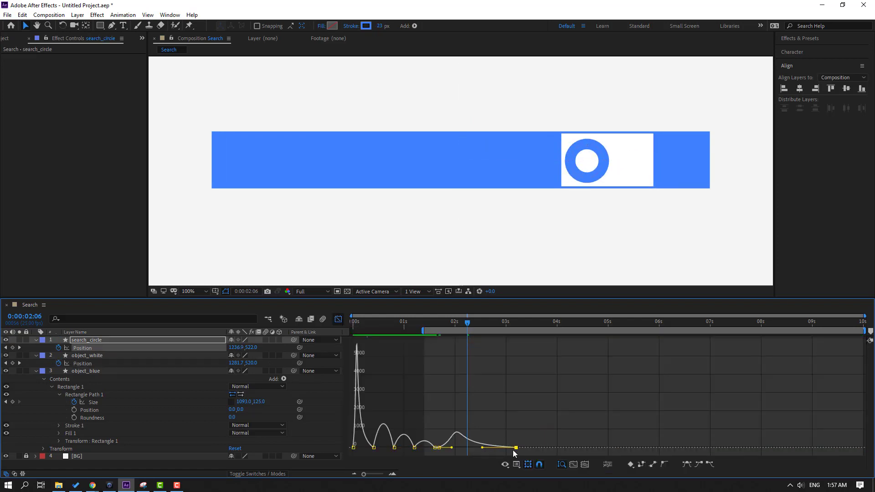
key("space")
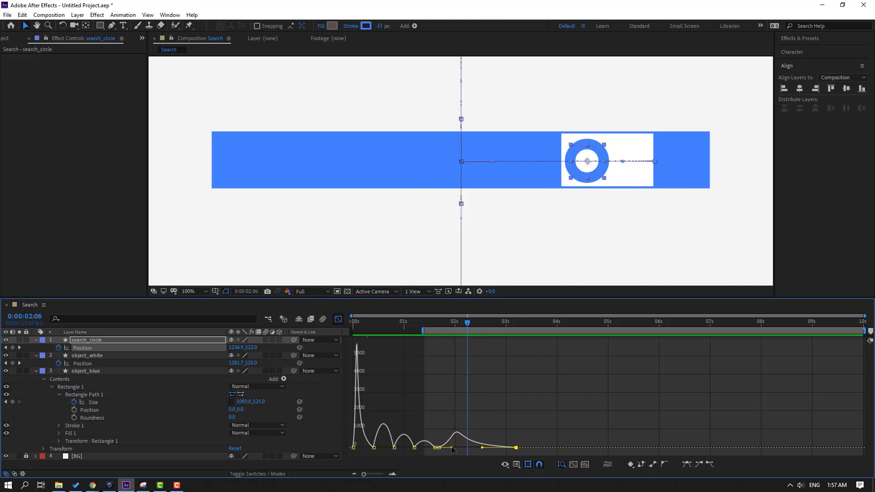
mouse_move(454, 451)
left_mouse_down()
mouse_move(456, 393)
mouse_move(470, 411)
mouse_move(480, 392)
mouse_move(480, 444)
mouse_move(446, 448)
left_mouse_up()
key("space")
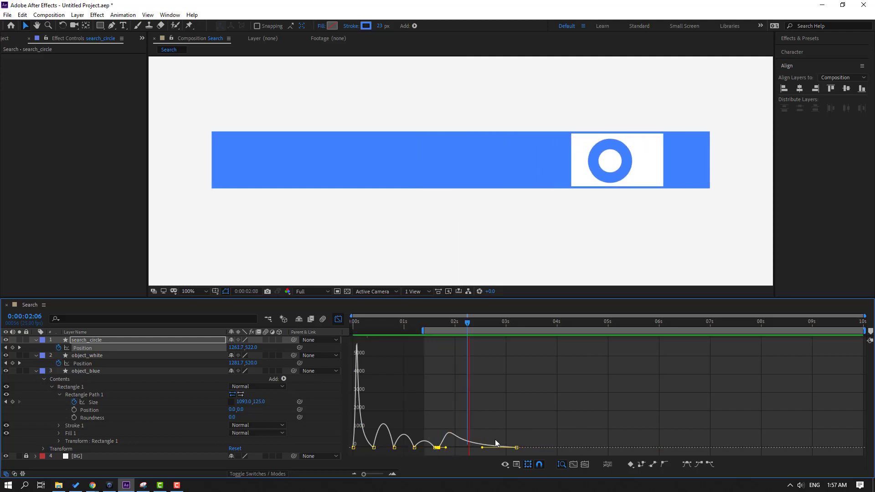
key("comma")
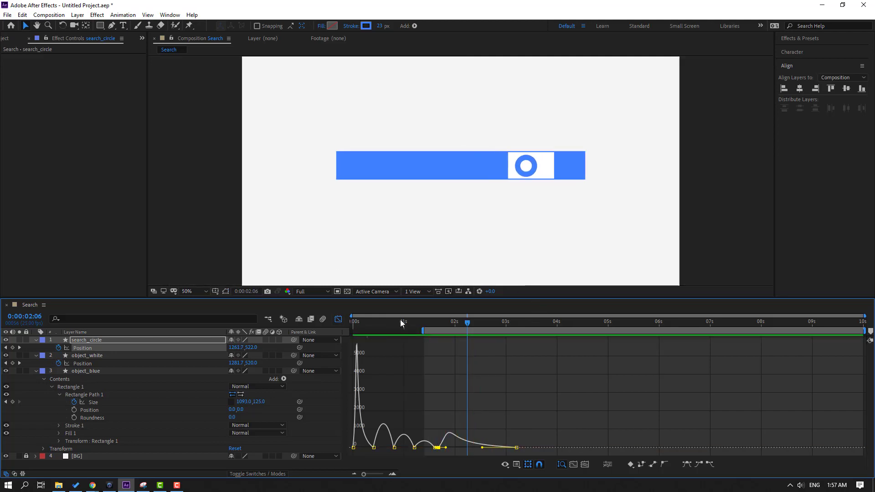
Step: Replay the preview with the composition view zoomed out to check the circle's eased slide
key("space")
key("comma")
key("space")
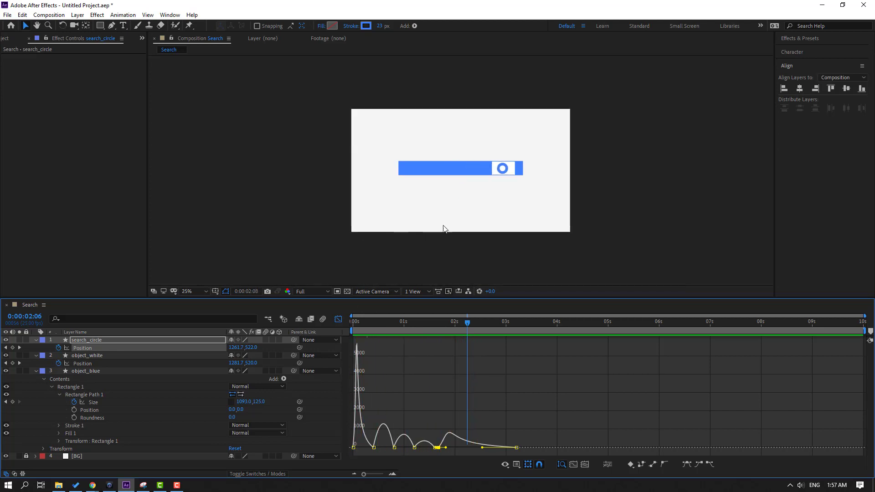
key("period")
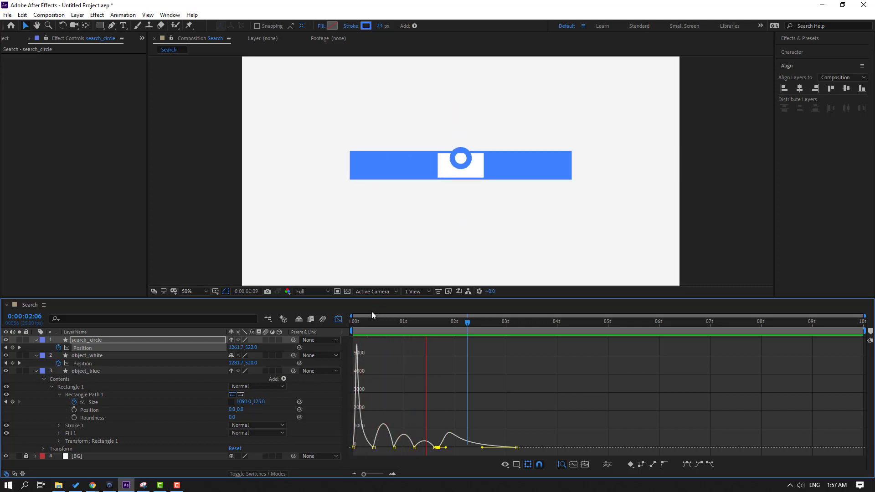
key("space")
Step: Leave the Graph Editor, return to frame 1:24, and zoom the viewer to 200%
left_click(338, 320)
mouse_move(458, 323)
left_mouse_down()
mouse_move(495, 323)
mouse_move(454, 323)
left_mouse_up()
key("slash")
key("period")
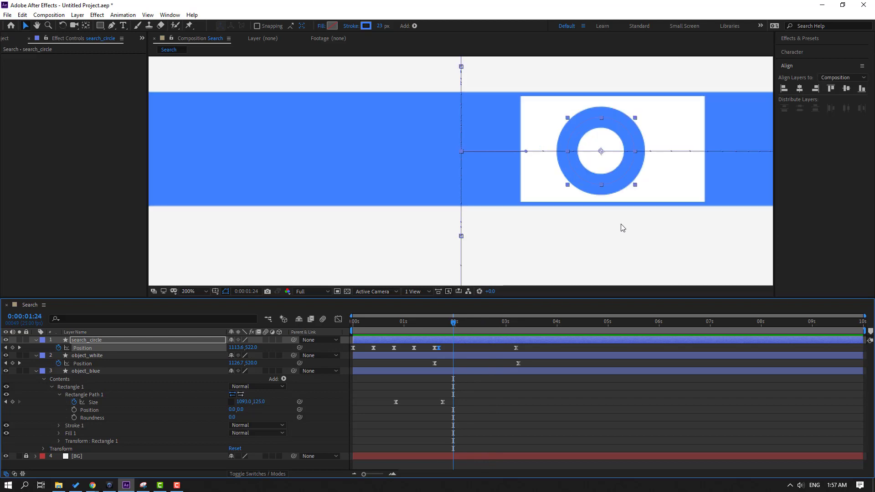
Step: Reveal search_circle's Scale and set a starting 100% Scale keyframe at 1:17
left_click(87, 341)
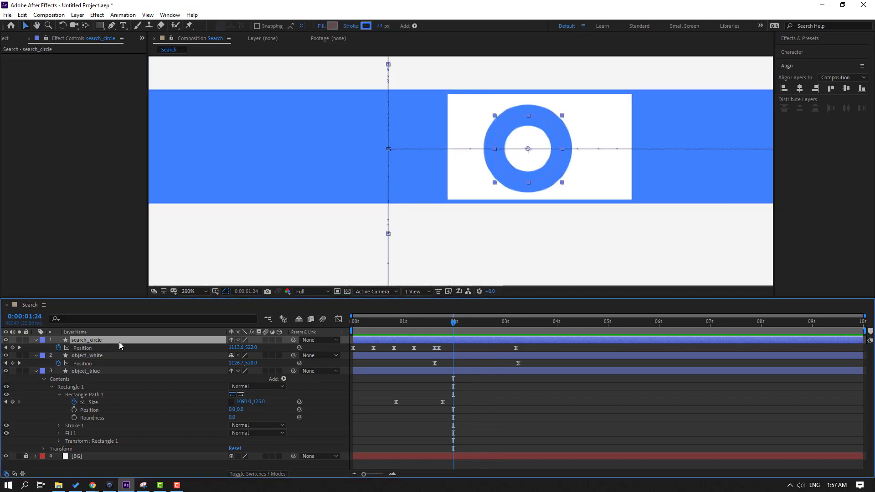
key("shift+s")
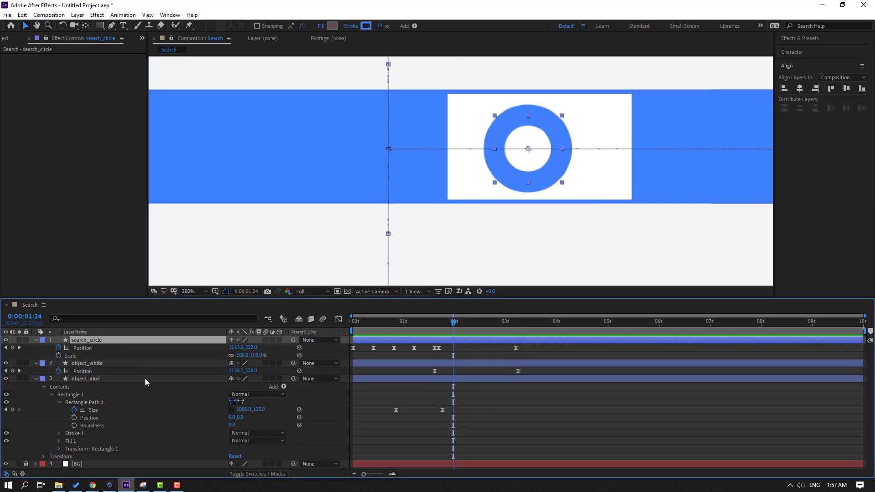
left_click(438, 327)
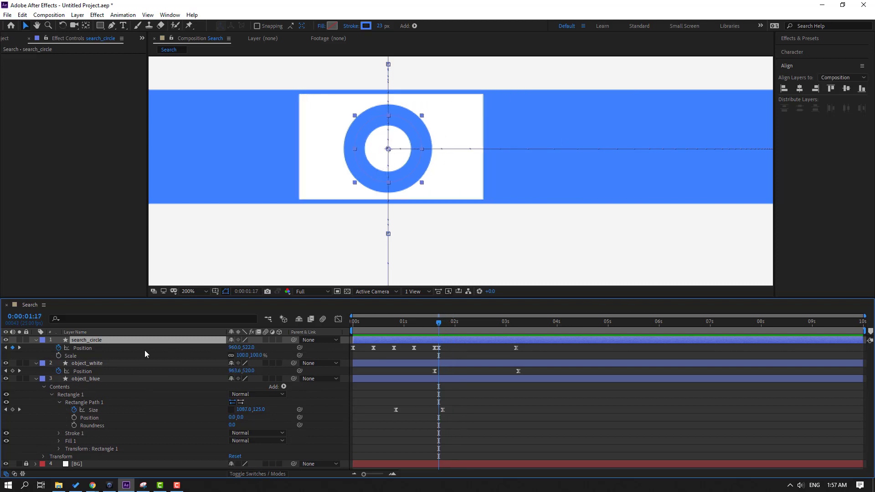
left_click(58, 356)
Step: Scale the circle down to 65% at 3:05, then scrub to review the shrink
left_click_drag(446, 328, 516, 329)
key("h")
key("v")
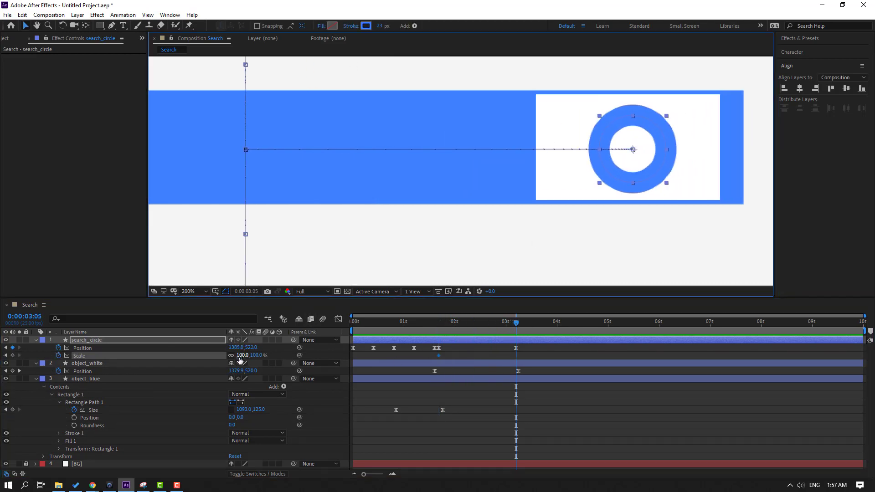
mouse_move(243, 357)
left_mouse_down()
mouse_move(225, 355)
mouse_move(240, 348)
left_mouse_up()
left_click_drag(422, 324, 516, 324)
Step: Draw a diagonal Pen path outward from the ring's edge for the magnifier handle
left_click(388, 251)
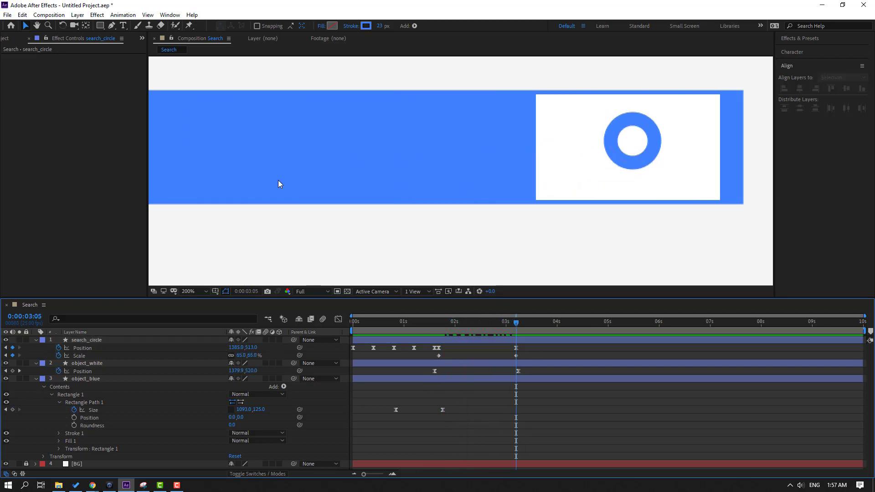
left_click(112, 26)
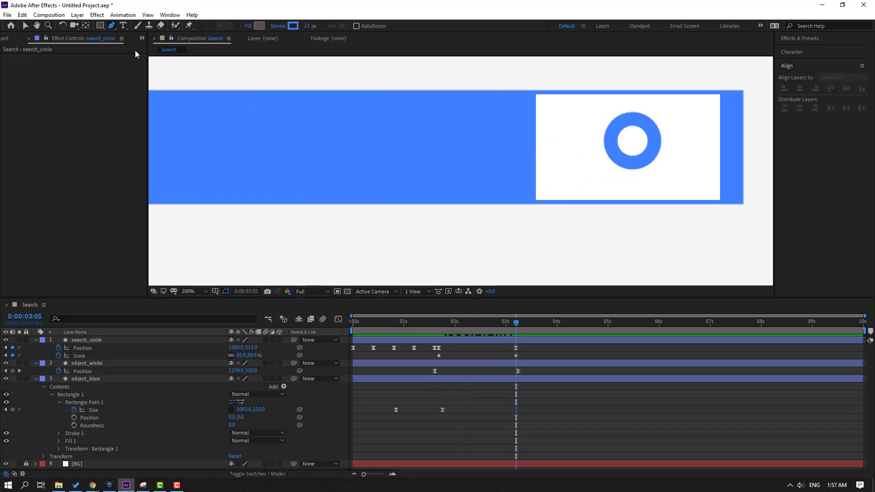
scroll(652, 152, "up", 1)
scroll(438, 152, "up", 1)
scroll(403, 159, "right", 3)
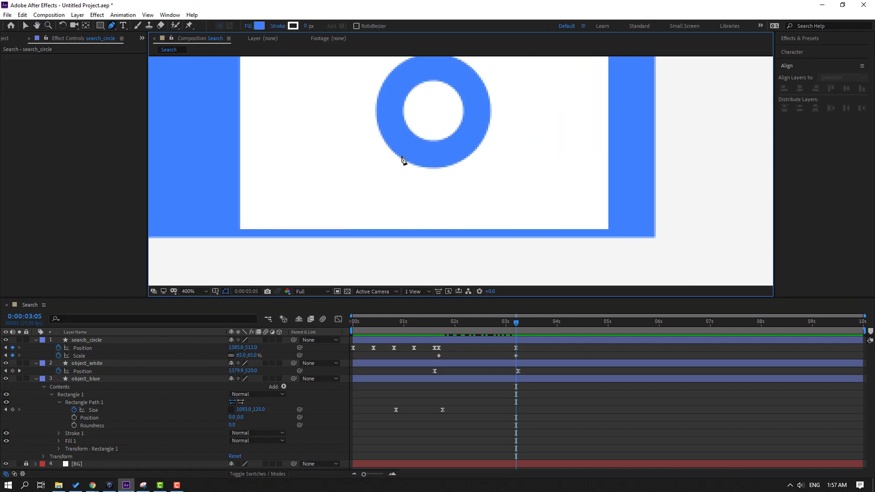
left_click(457, 142)
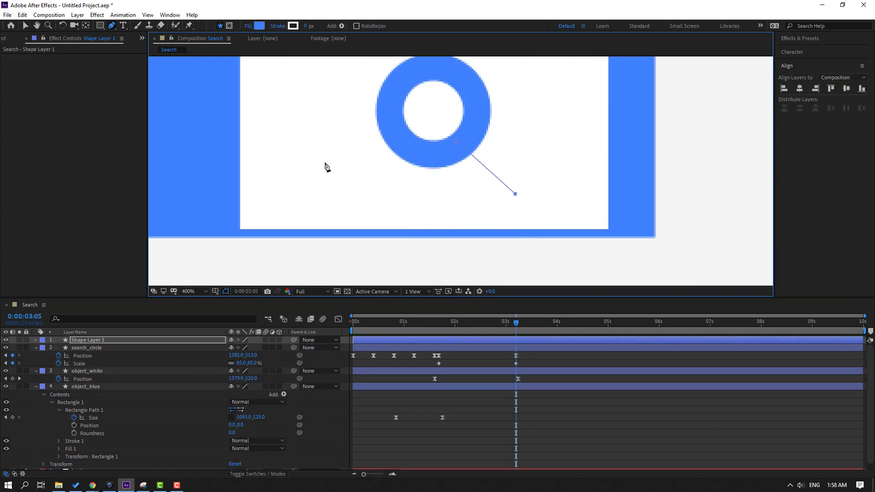
left_click(26, 26)
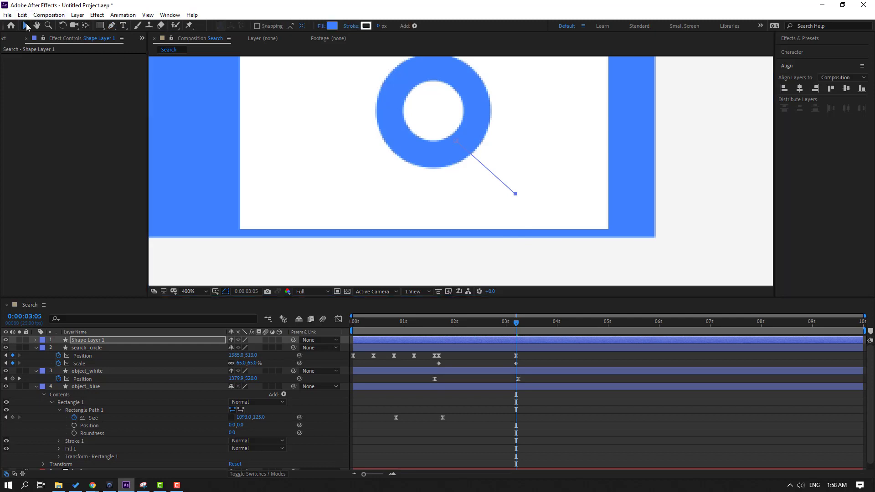
Step: Set the new shape's fill to None and its stroke to the circle's blue (3F81FF)
left_click(322, 26)
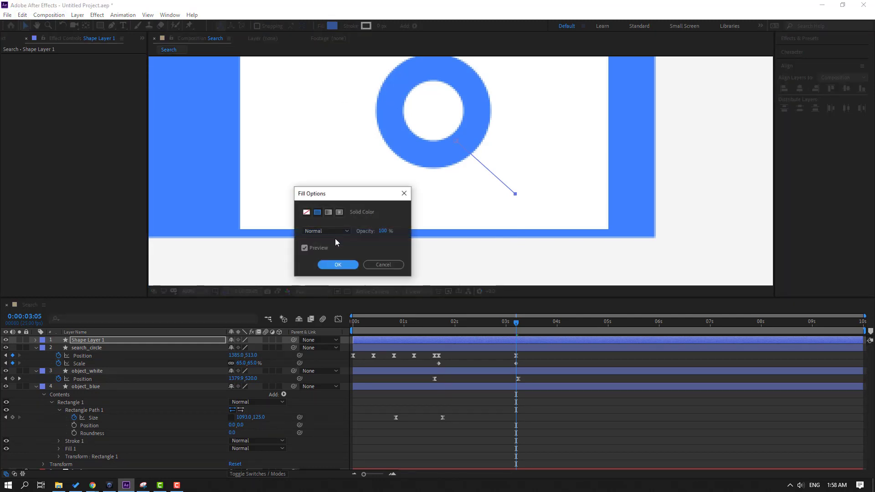
left_click(307, 214)
left_click(337, 264)
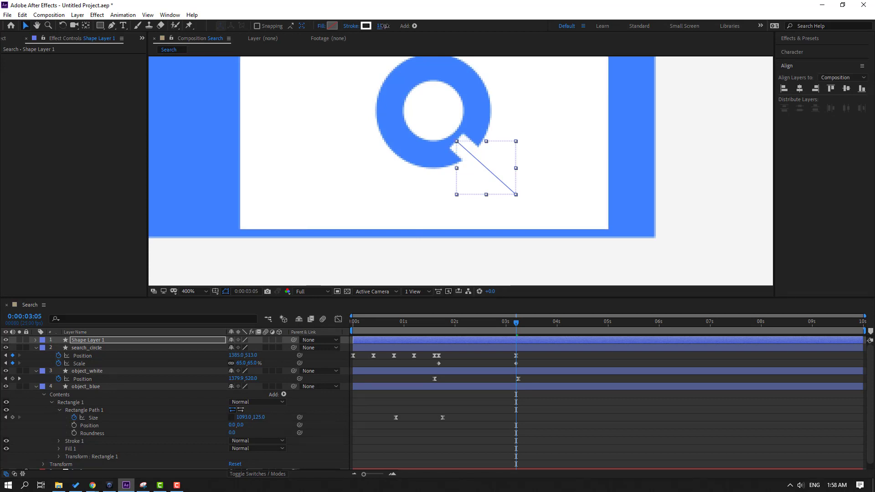
left_click(367, 26)
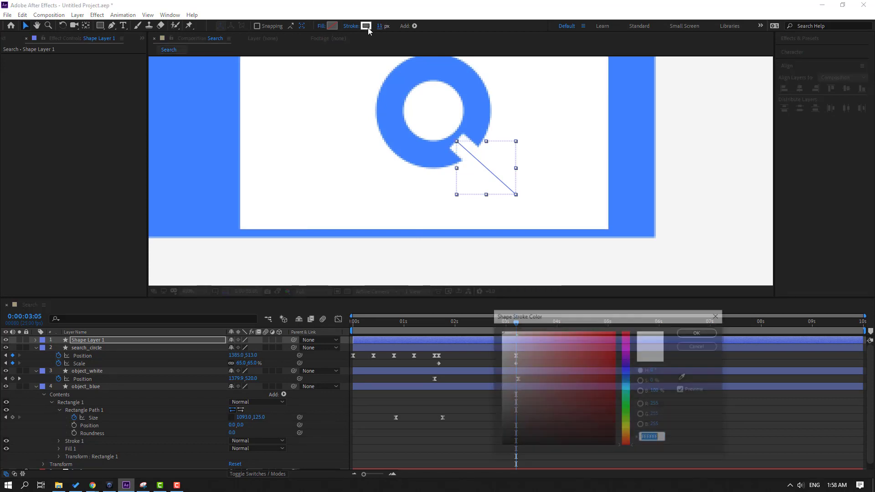
left_click(683, 377)
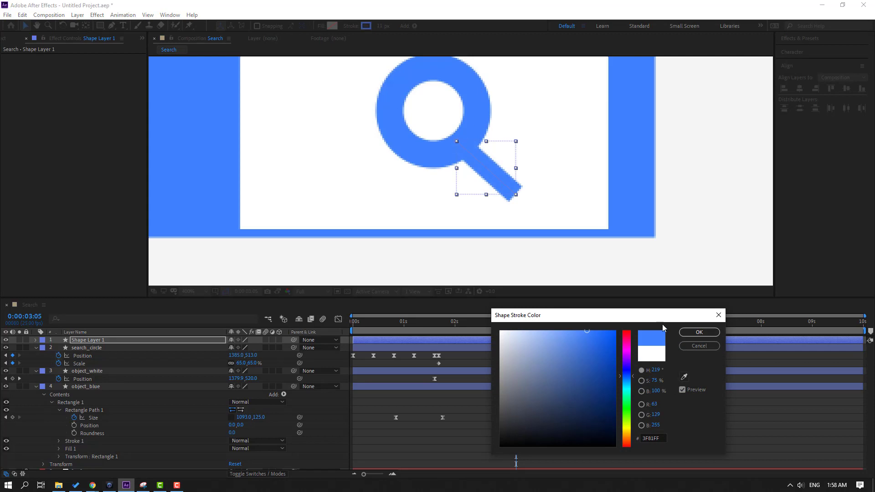
left_click(699, 332)
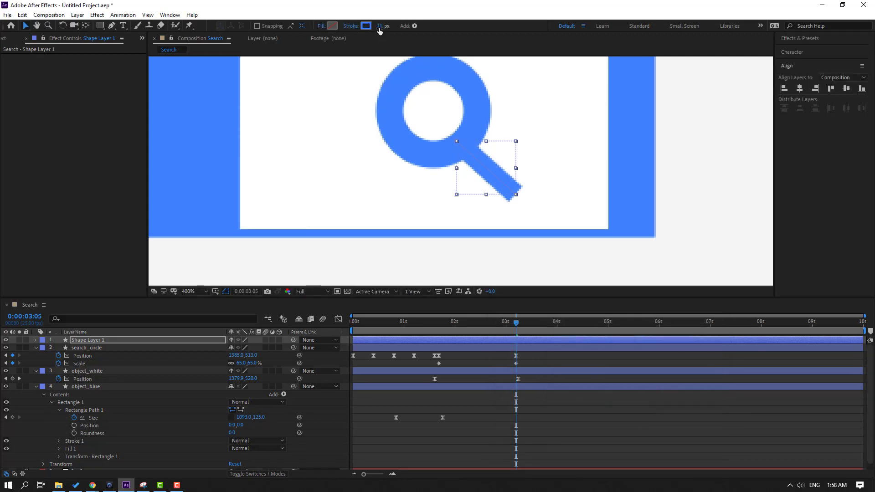
Step: Make the handle stroke 15 px wide and set Stroke 1's Line Cap to Round Cap
left_click_drag(382, 26, 384, 26)
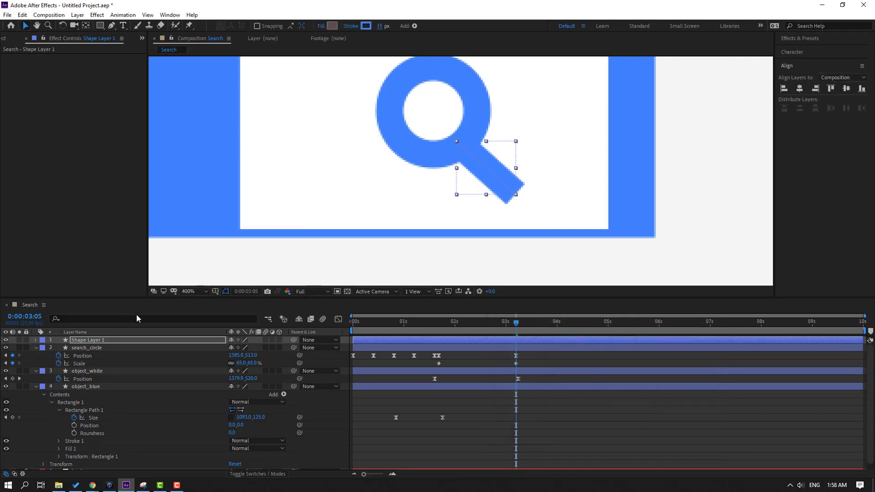
left_click(35, 340)
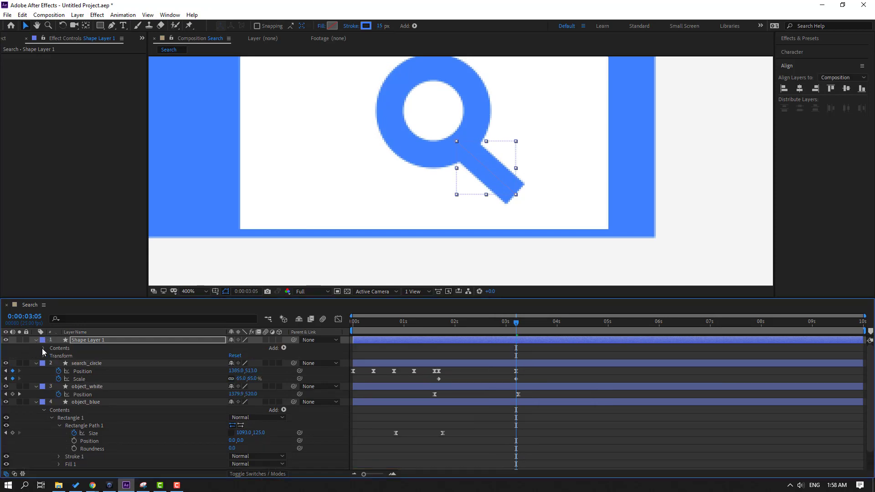
left_click(43, 349)
left_click(51, 357)
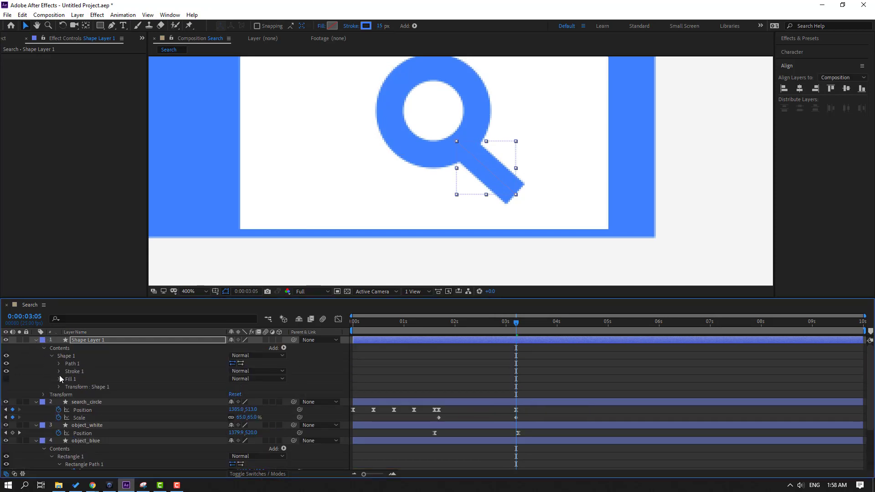
left_click(59, 372)
left_click(258, 415)
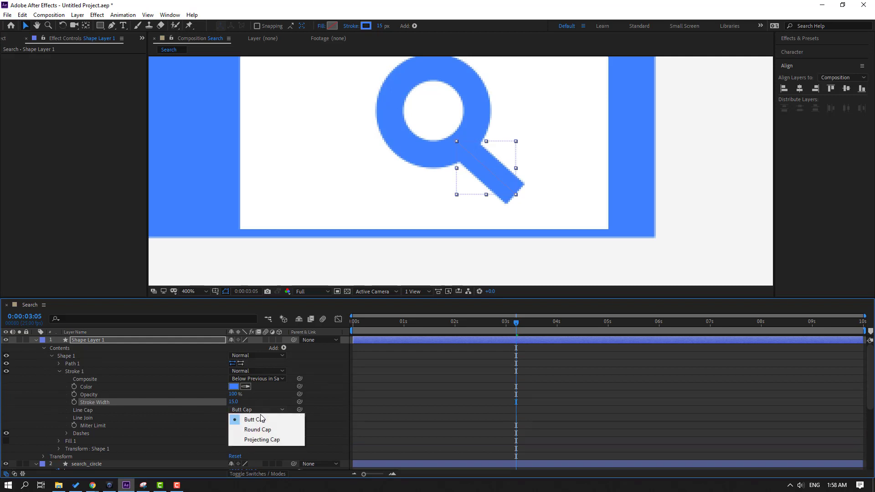
left_click(260, 429)
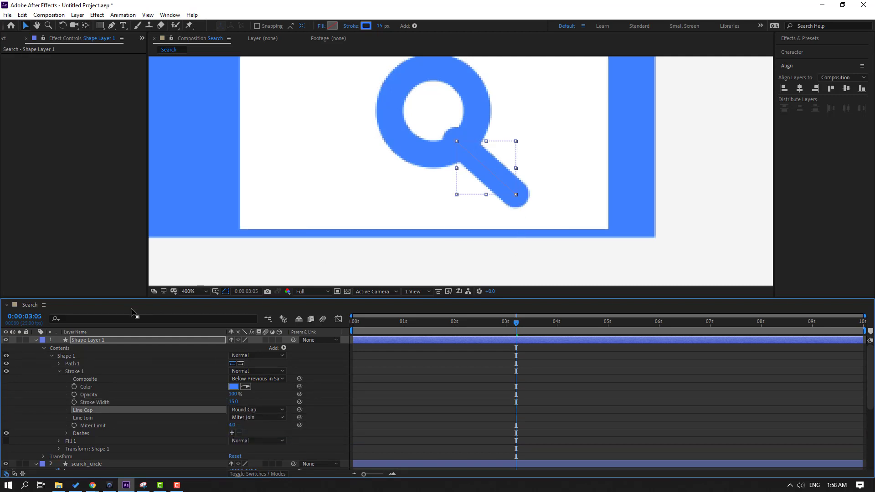
Step: Shorten the magnifier handle by dragging its end point inward toward the ring
left_click(36, 340)
left_click(86, 348)
left_click(86, 340)
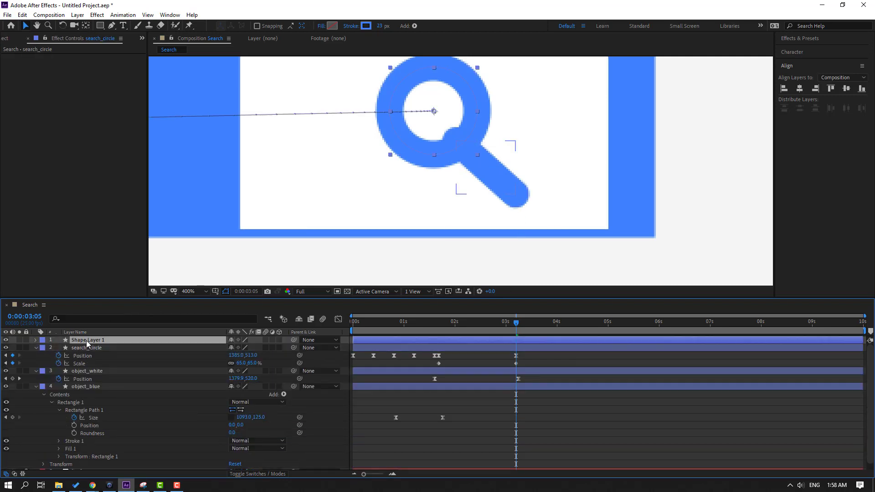
left_click(111, 26)
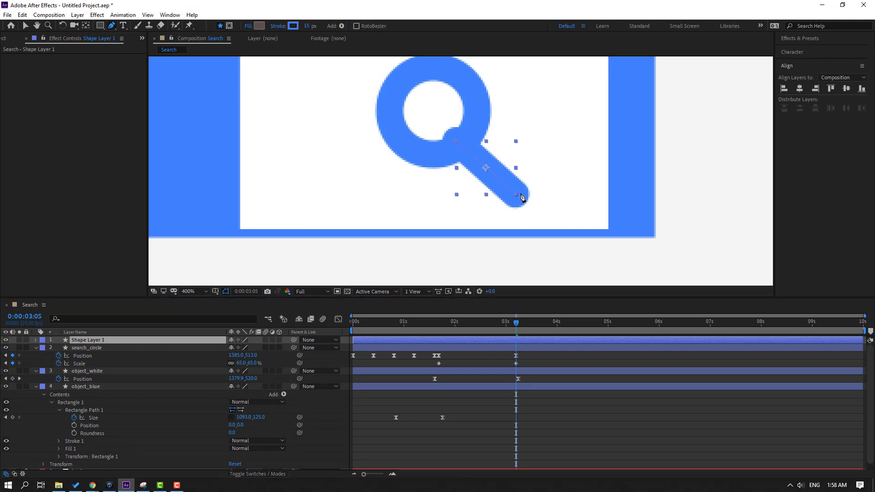
left_click(461, 144)
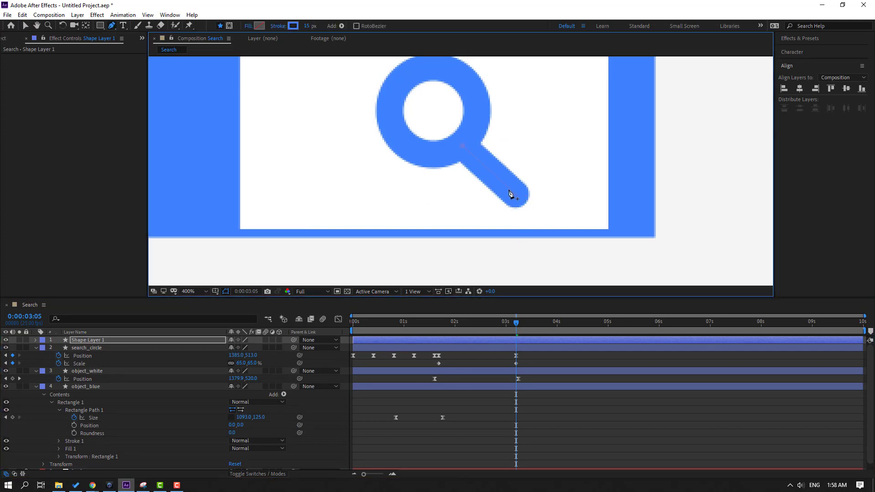
key("v")
left_click_drag(517, 200, 496, 179)
left_click(561, 397)
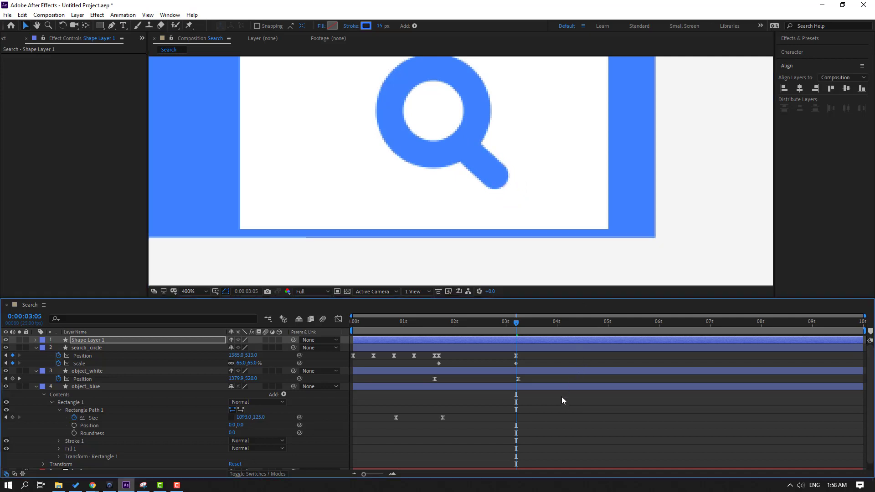
Step: Rename Shape Layer 1 to 'line' and parent it to search_circle
scroll(393, 187, "down", 6)
scroll(414, 198, "up", 6)
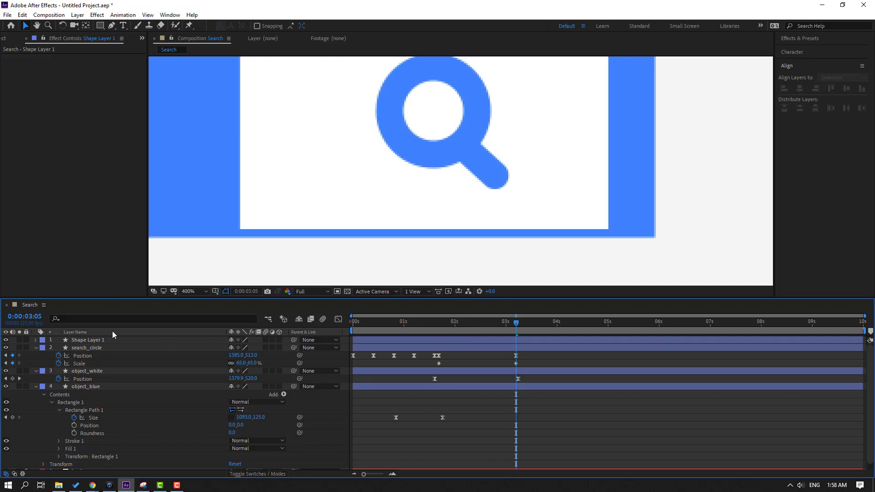
left_click(84, 340)
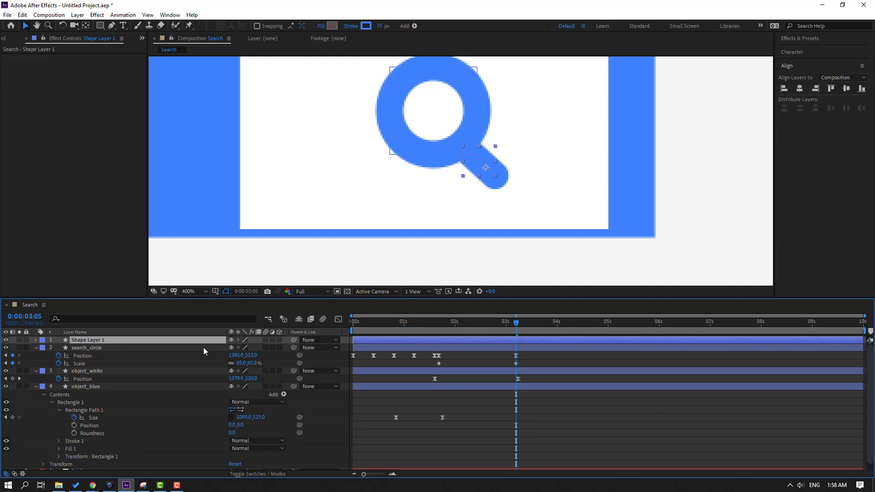
key("Return")
type("line")
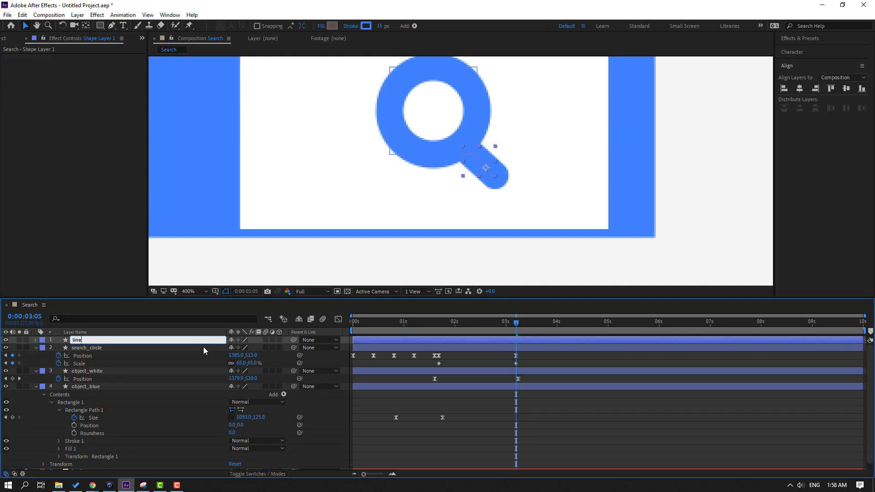
key("Return")
left_click_drag(294, 340, 257, 332)
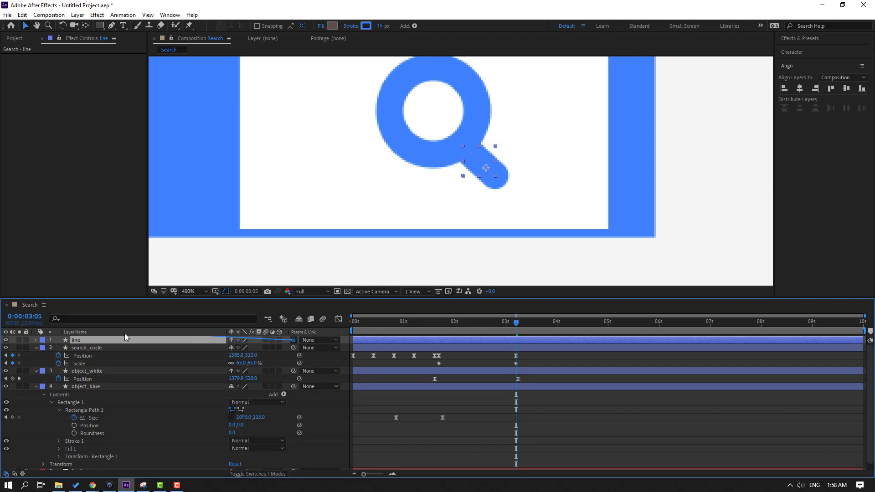
left_click_drag(125, 337, 97, 347)
Step: Scrub the timeline from about 1:12 through to 2:05 to inspect the animation
left_click(420, 327)
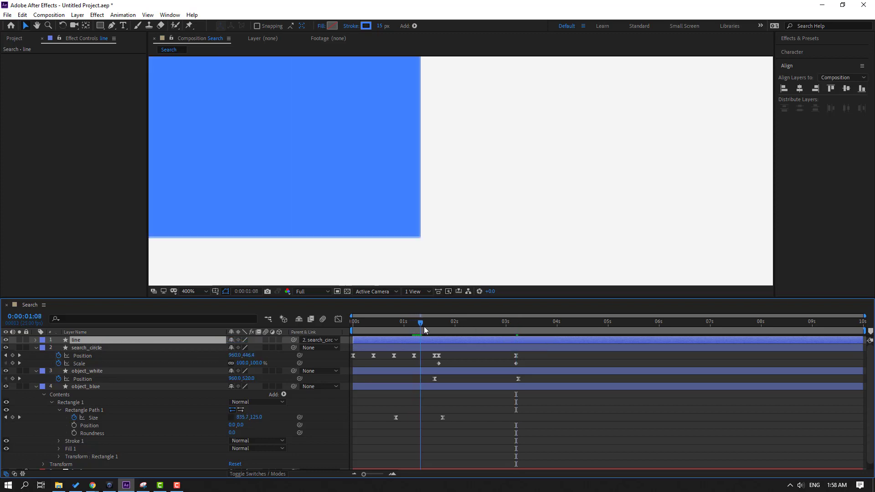
left_click(428, 326)
scroll(466, 228, "down", 4)
left_click_drag(381, 324, 464, 324)
scroll(421, 172, "up", 2)
Step: Reveal search_circle's keyframes with U, select its End keyframes, then preview with line selected
left_click(103, 362)
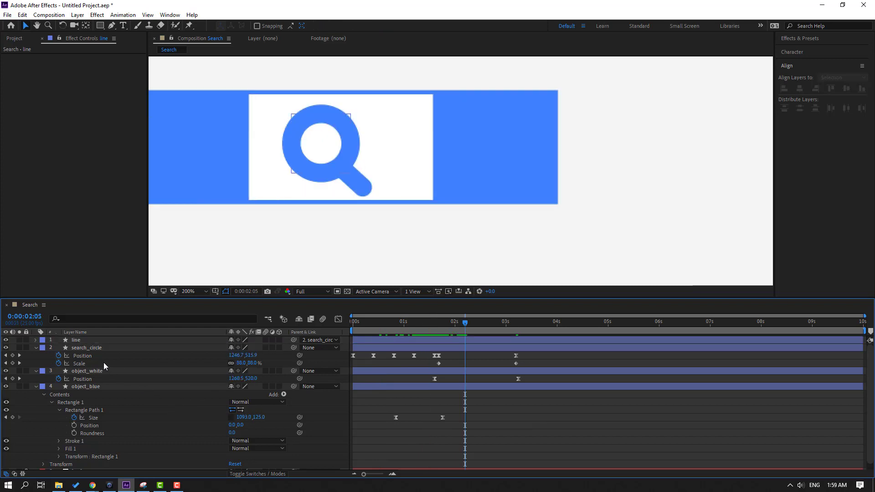
left_click(97, 347)
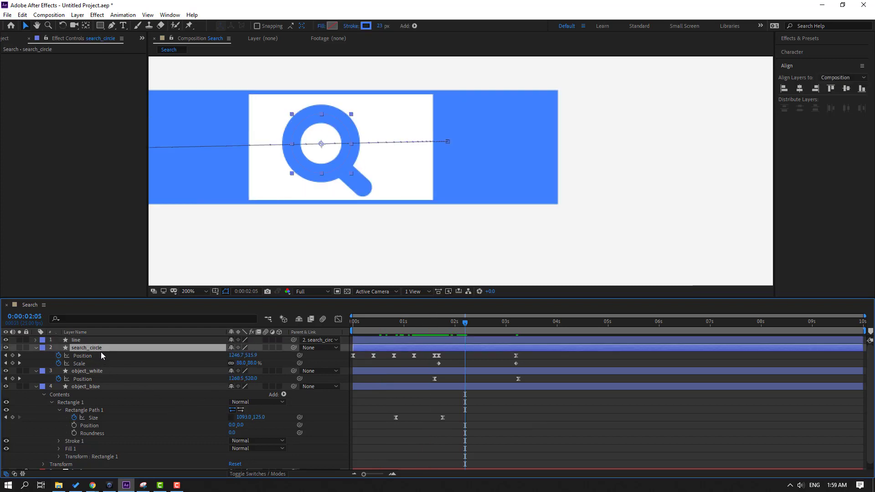
key("u")
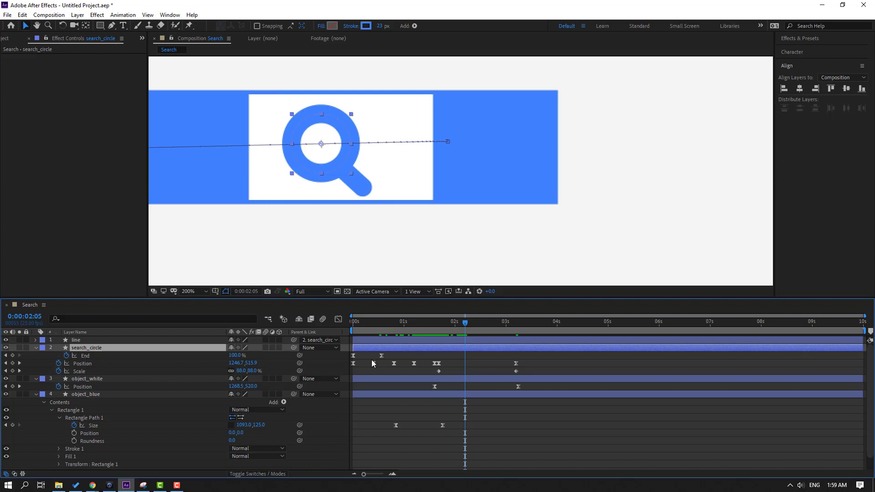
left_click_drag(388, 356, 343, 358)
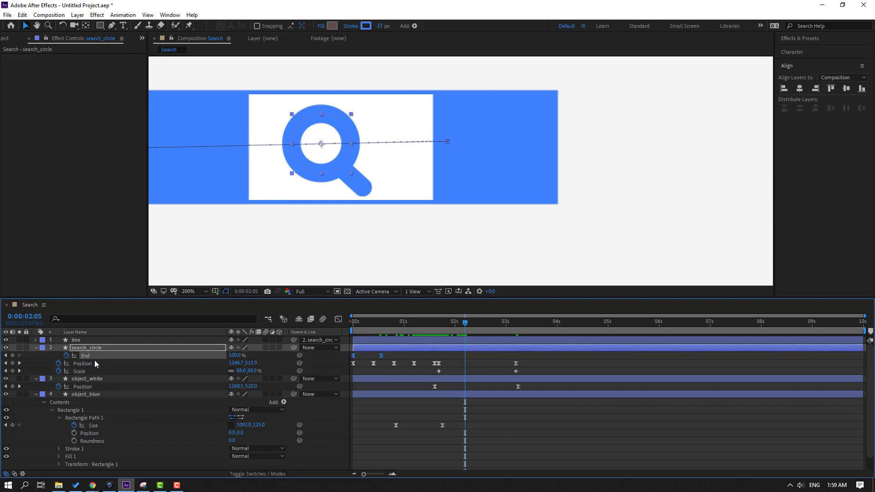
left_click(81, 340)
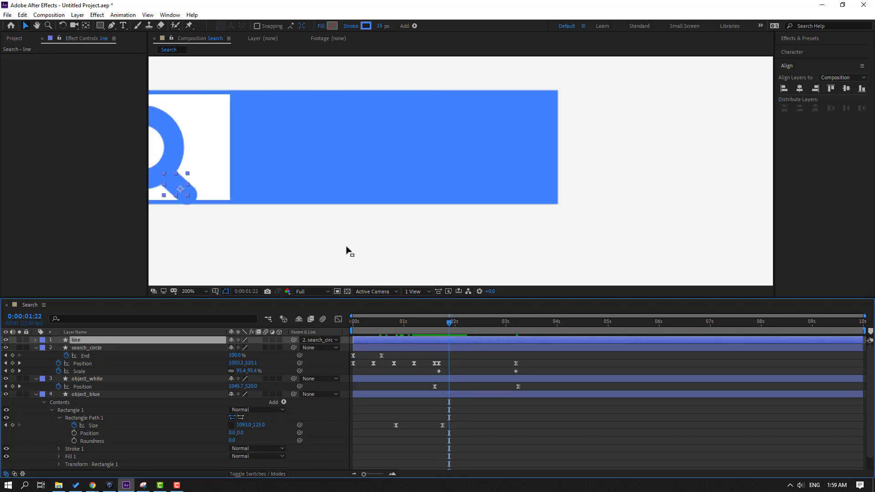
key("space")
Step: Add a 0% End keyframe on the line layer at 1:19 and preview the handle drawing on
left_click_drag(436, 319, 440, 347)
key("u")
left_click(470, 348)
left_click(444, 324)
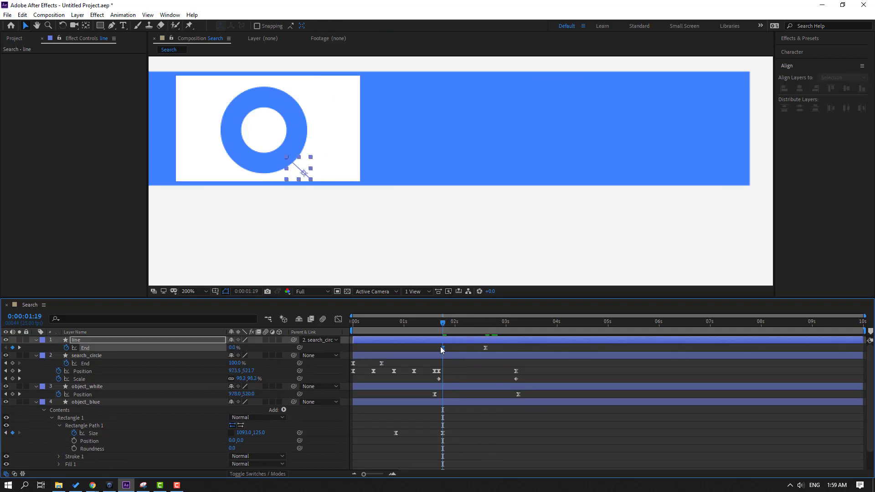
key("space")
scroll(468, 241, "down", 2)
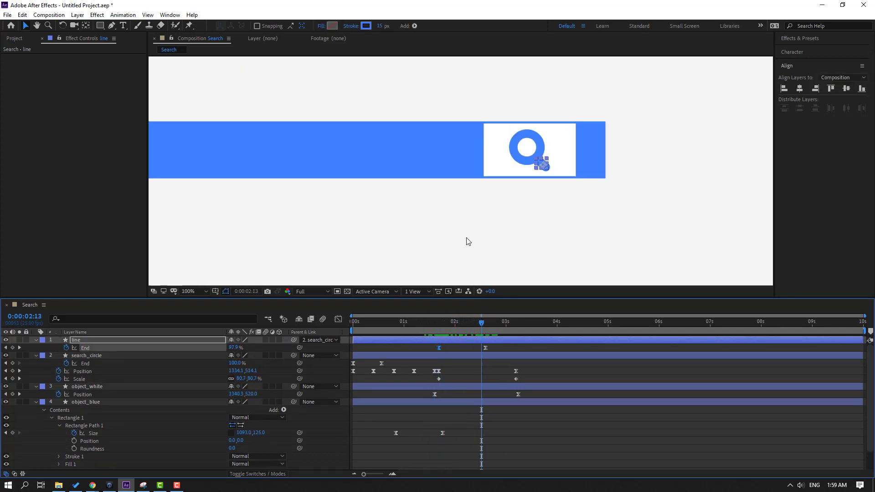
scroll(502, 242, "down", 4)
scroll(533, 251, "up", 2)
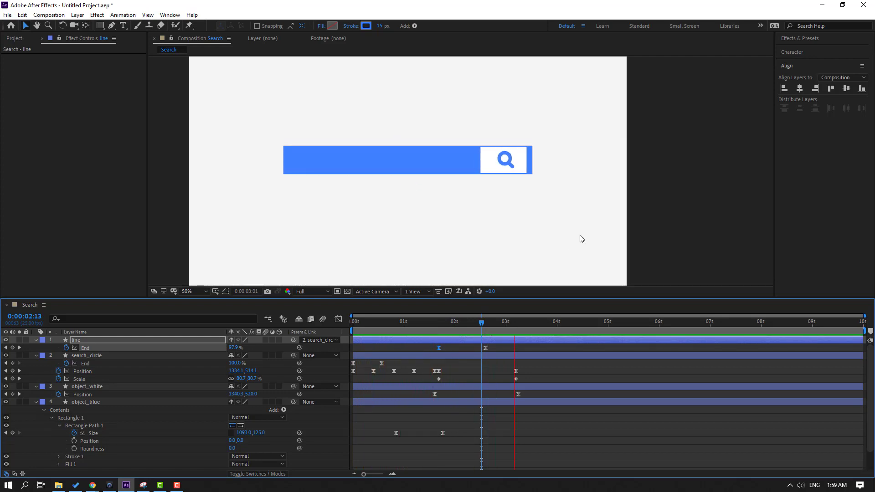
Step: Stop the preview at about 2:19 and set the viewer zoom back to 50%
left_click(196, 292)
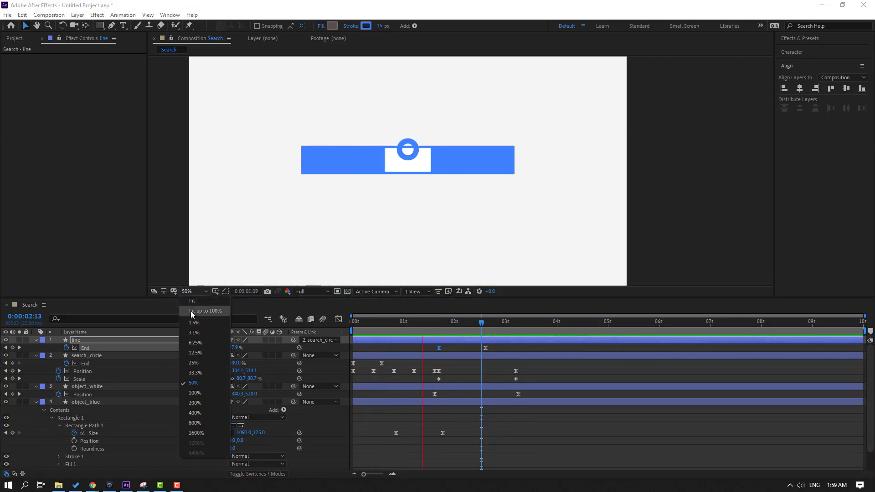
left_click(195, 305)
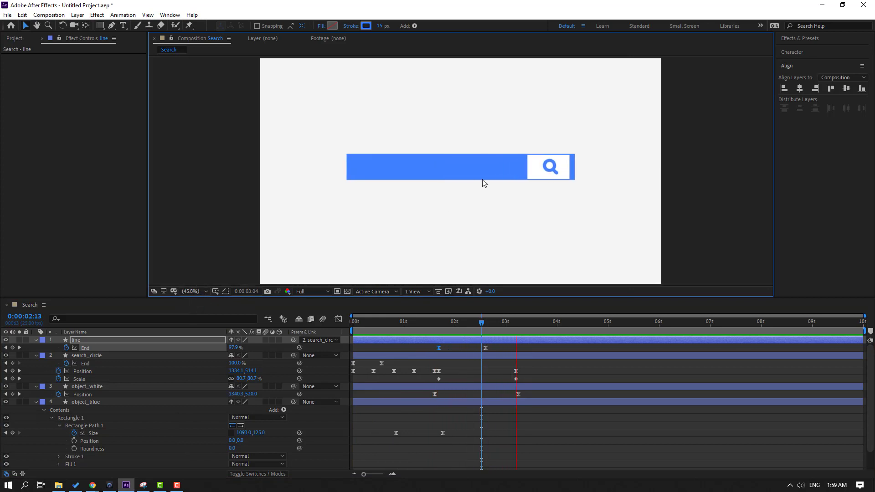
key("comma")
key("comma")
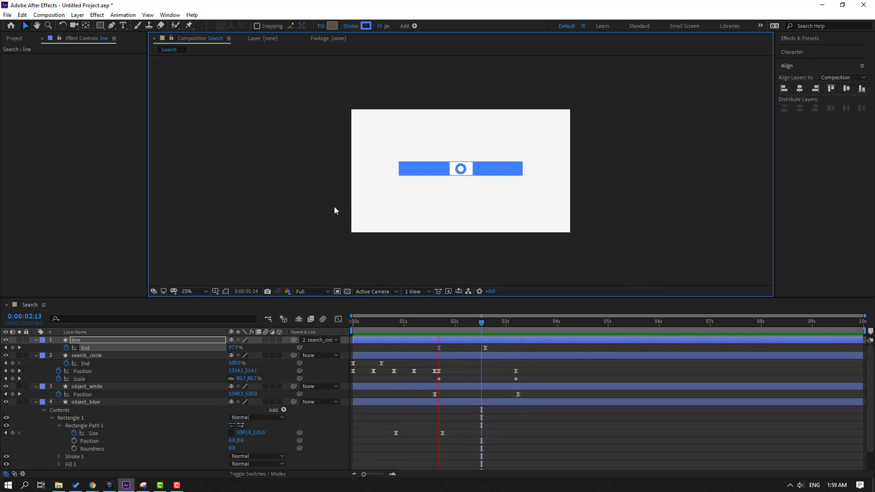
left_click_drag(483, 327, 503, 329)
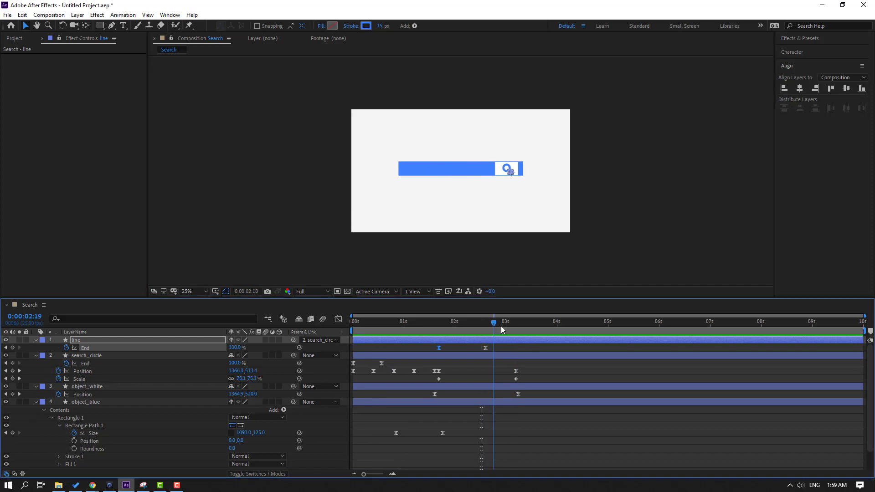
key("period")
key("period")
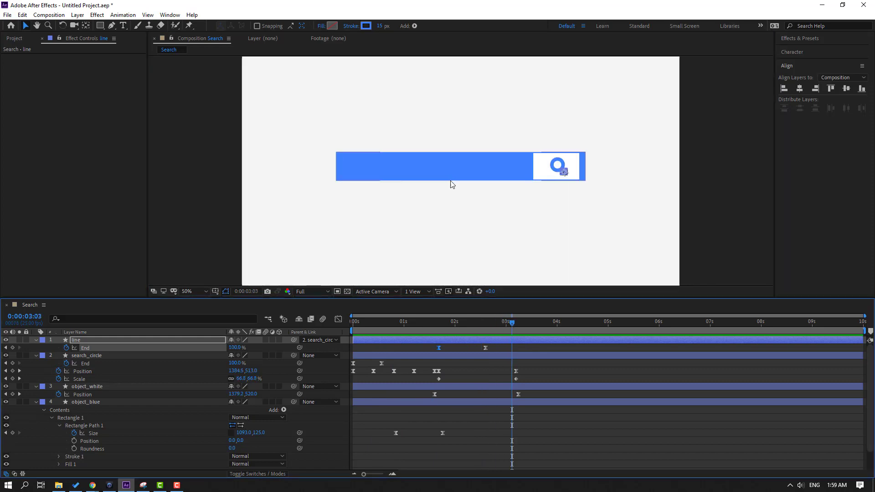
Step: Collapse the line, search_circle, object_white and object_blue layers in the timeline
left_click(36, 340)
left_click(36, 347)
left_click(36, 355)
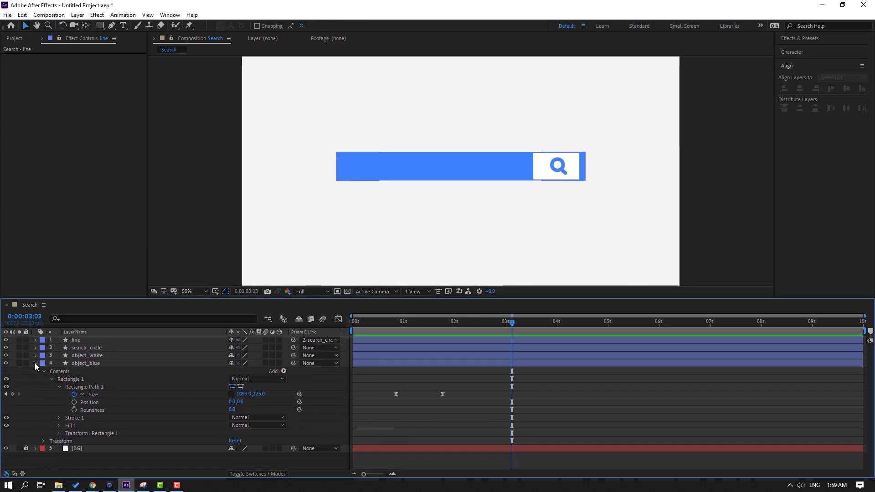
left_click(36, 363)
Step: Add a text layer with the creator's name in the blue bar and move it right into place
left_click(122, 25)
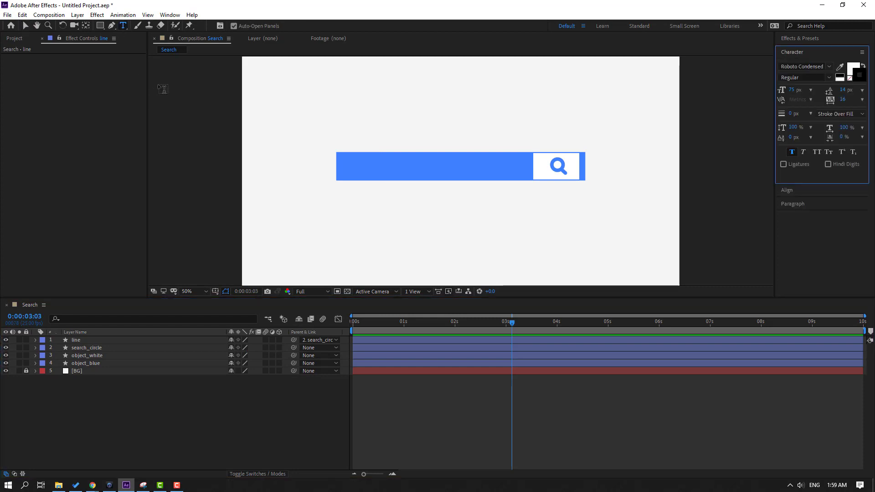
left_click(351, 165)
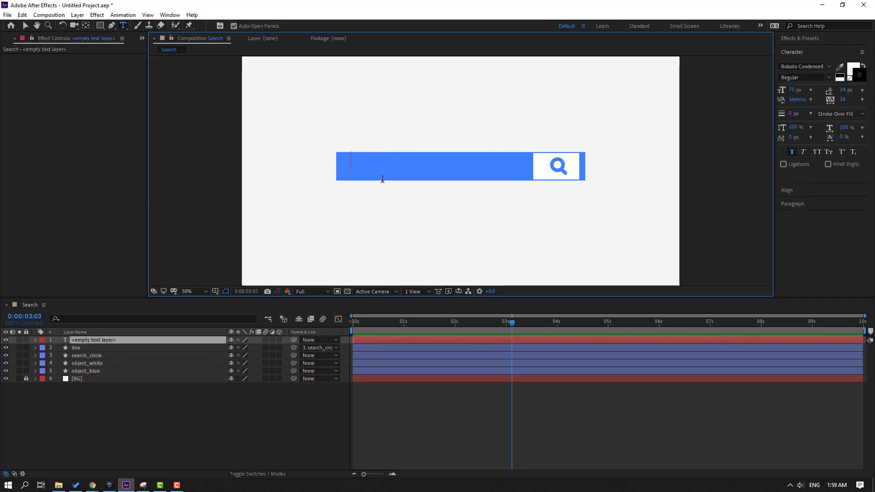
type("N")
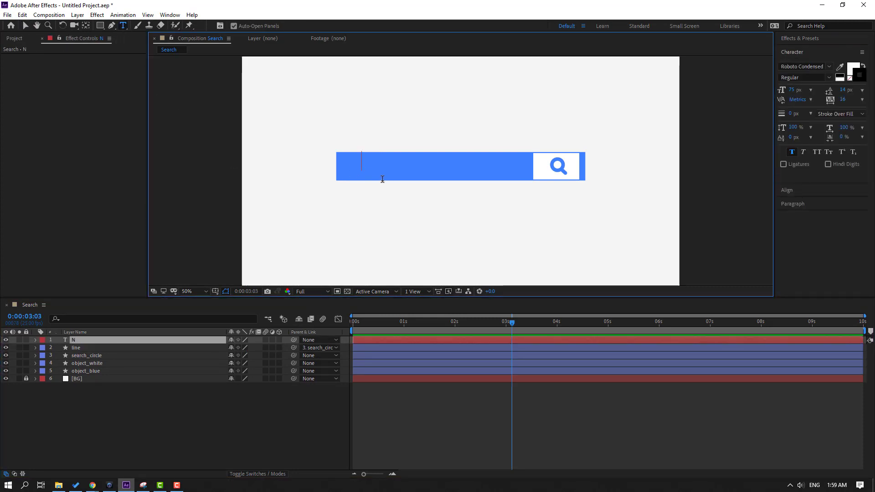
type("ijat Ibrahimli")
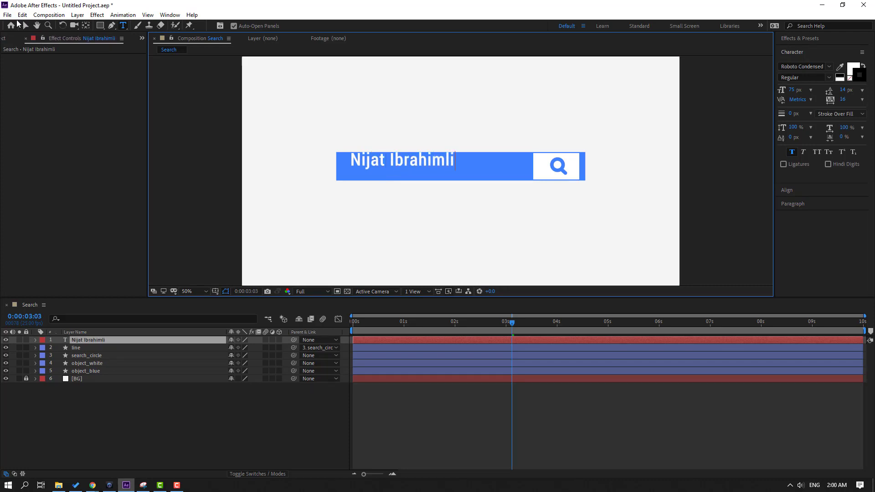
left_click(26, 26)
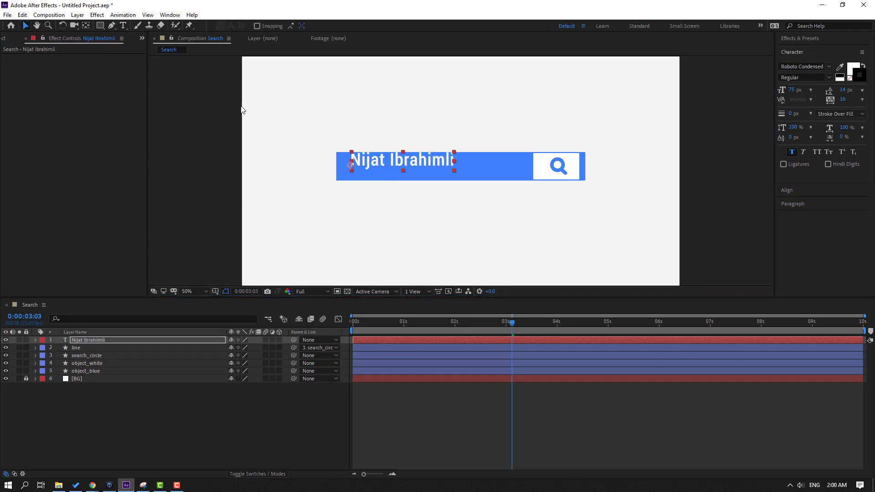
left_click_drag(421, 162, 455, 170)
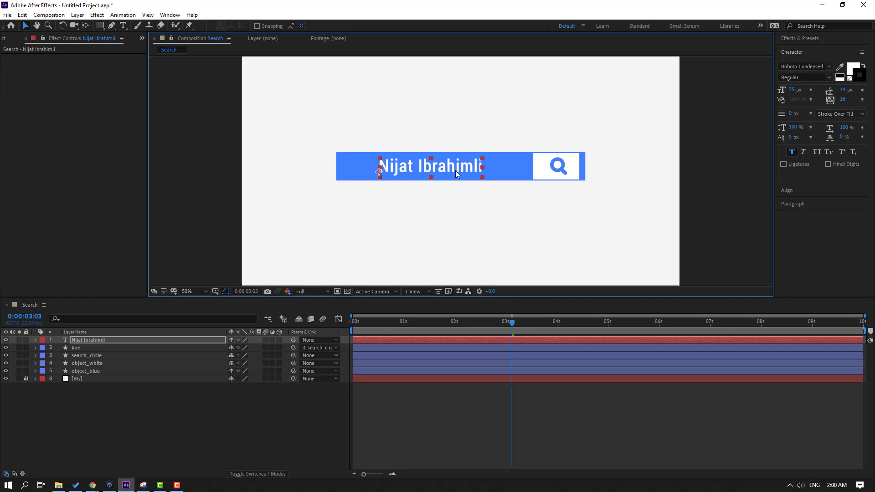
Step: Search 'word pro', apply the Word Processor preset to the name text, and check its Type_on keyframes
left_click(804, 38)
left_click(806, 49)
type("w")
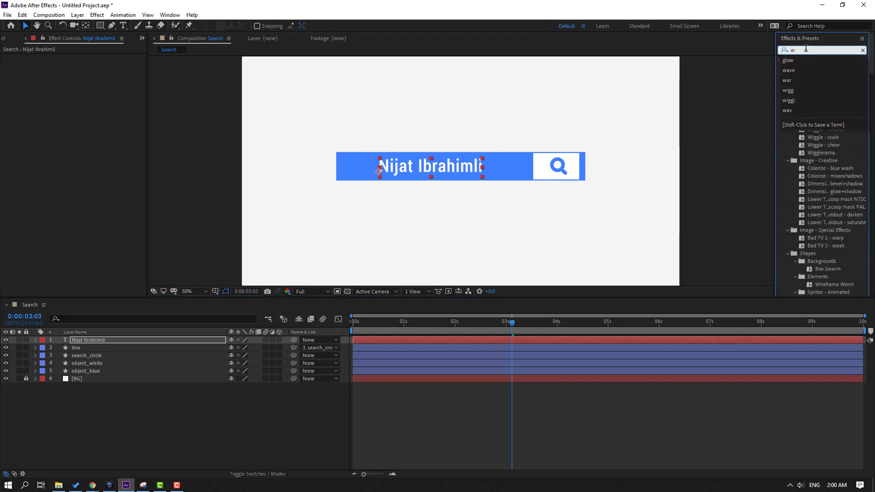
type("ord pro")
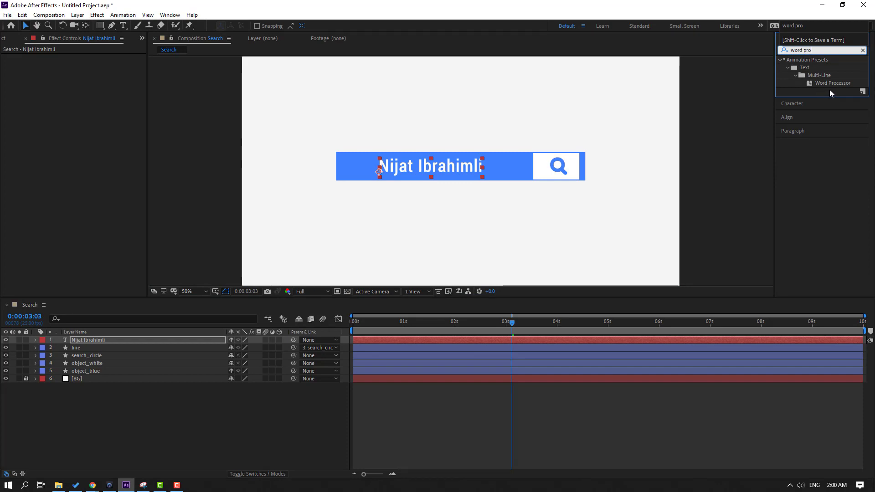
left_click(829, 86)
left_click_drag(298, 352, 84, 339)
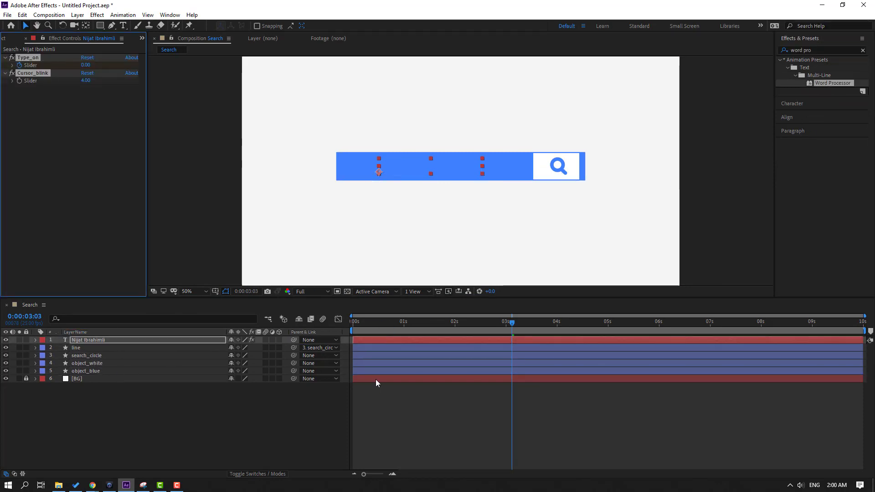
key("u")
left_click_drag(518, 324, 439, 329)
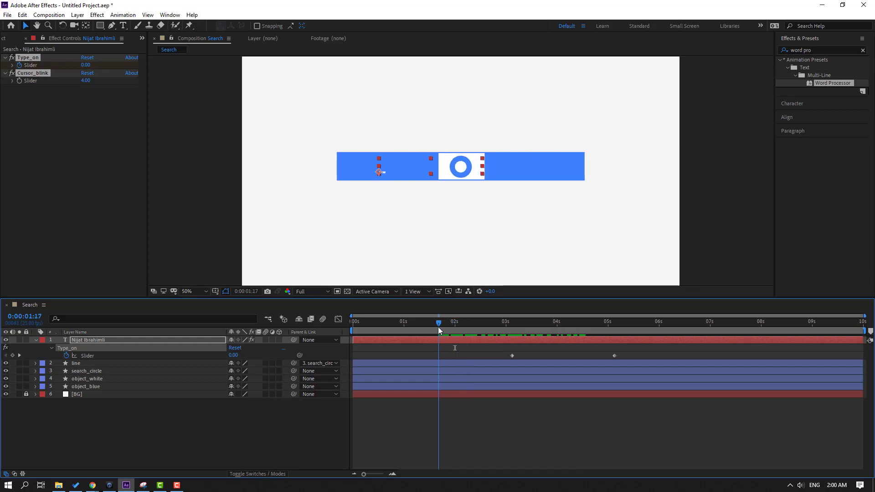
Step: Slide the name text layer earlier so typing starts near 1:17, then preview from 2:17
left_click_drag(503, 340, 487, 340)
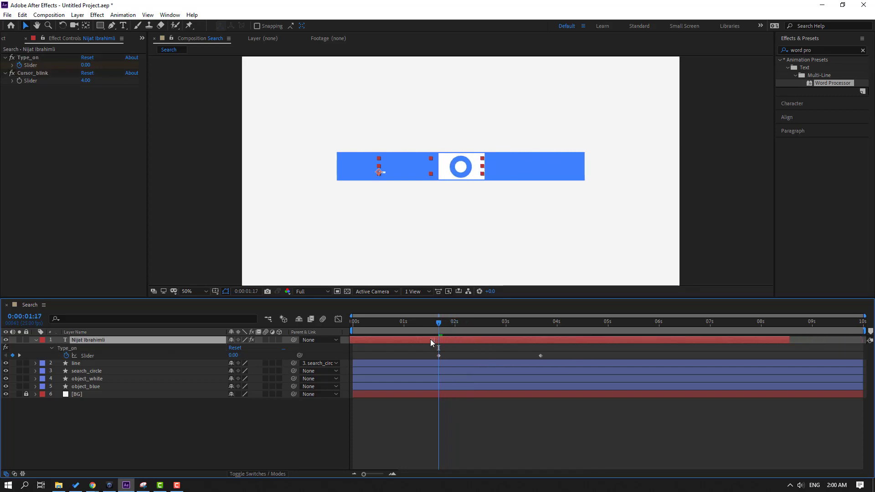
left_click_drag(430, 342, 494, 328)
left_click(541, 420)
key("space")
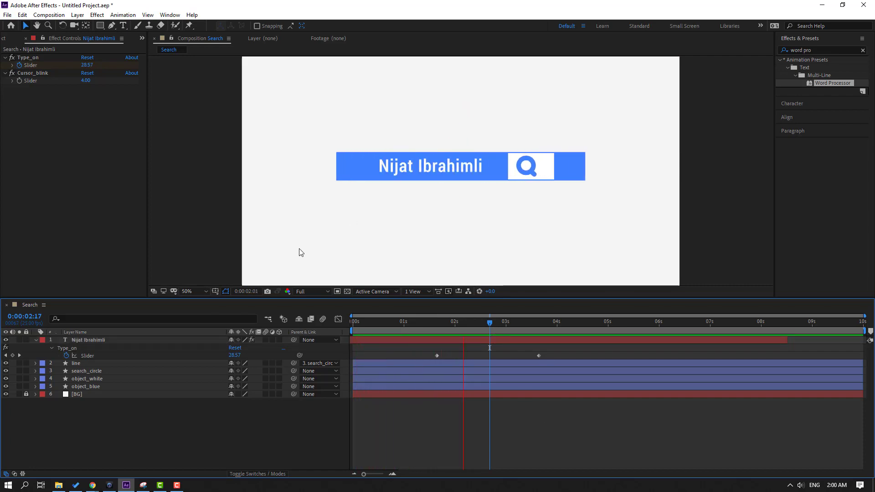
key("comma")
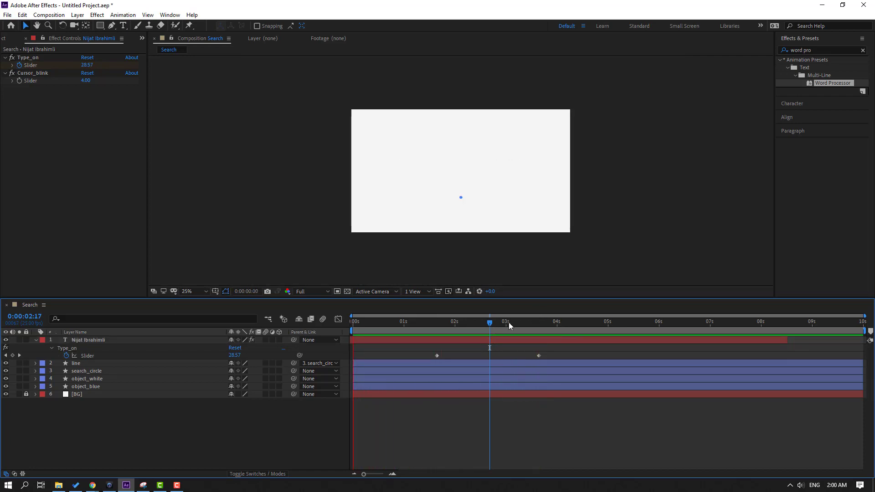
Step: Set the viewer magnification to Fit so the full name and composition are visible
left_click_drag(509, 324, 542, 327)
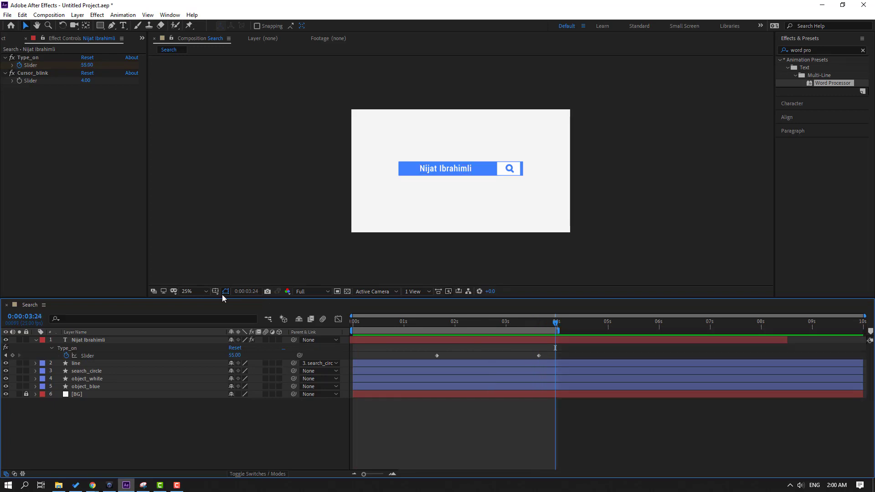
left_click(194, 291)
left_click(210, 314)
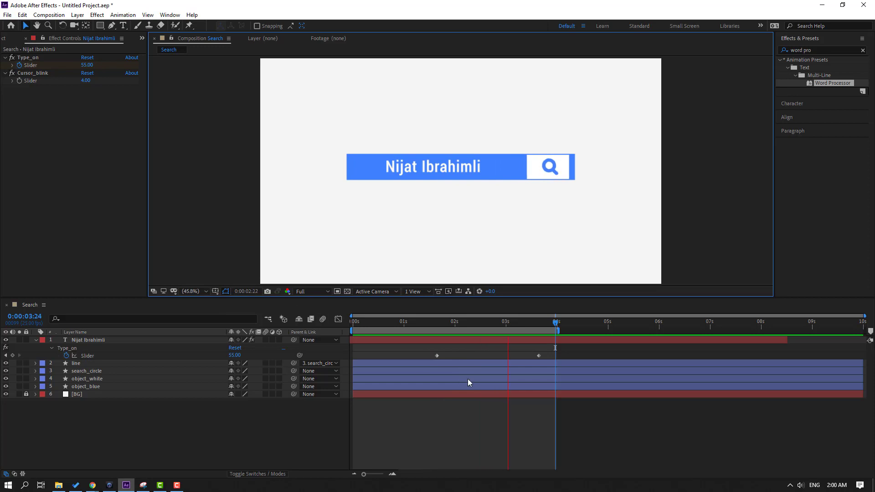
Step: Shift the name's Type_on keyframes later to about 2:06 and 4:05, then preview the animation
left_click_drag(477, 342, 508, 342)
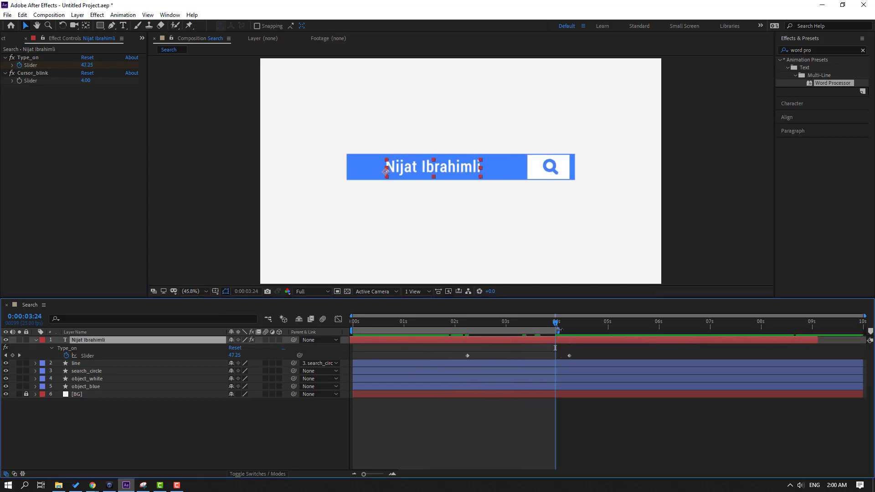
key("space")
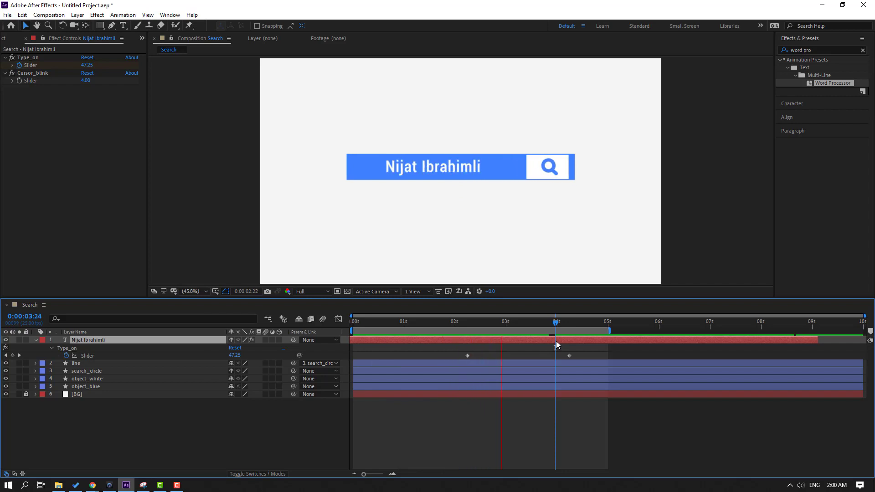
key("space")
mouse_move(555, 324)
left_mouse_down()
mouse_move(513, 325)
mouse_move(547, 325)
left_mouse_up()
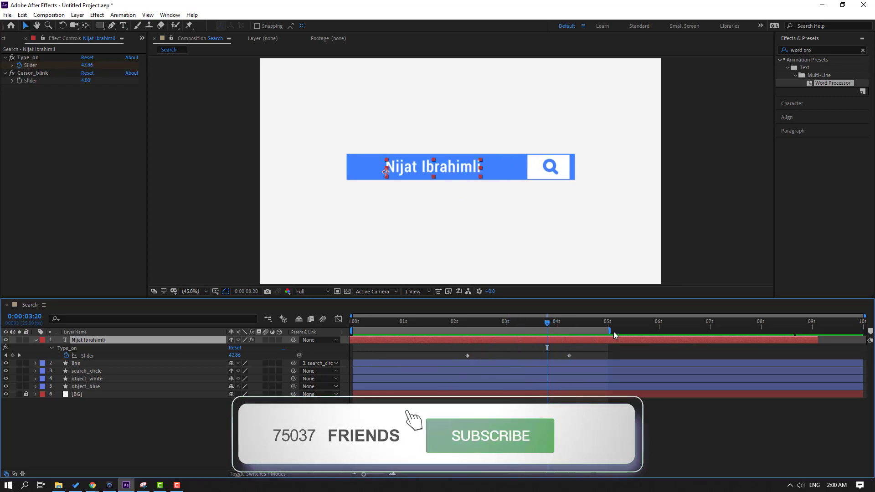
Step: Move the work-area end to about 4.2 seconds and play the shortened preview
left_click_drag(611, 330, 566, 330)
key("space")
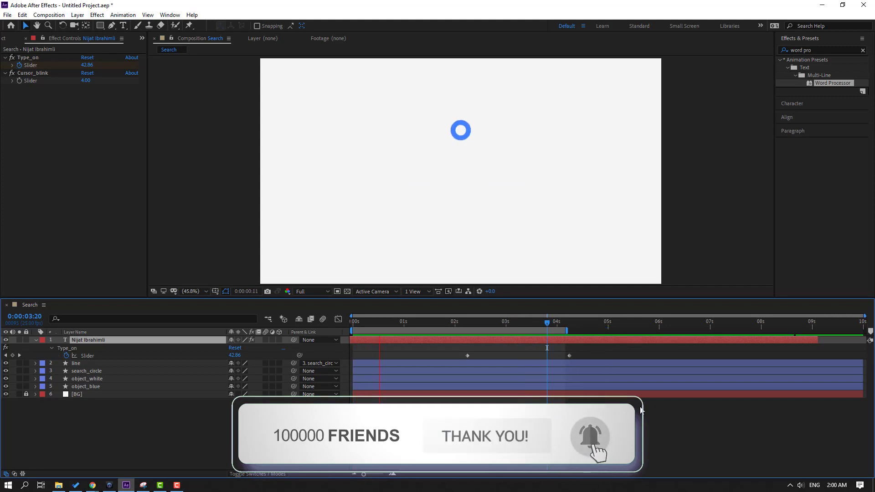